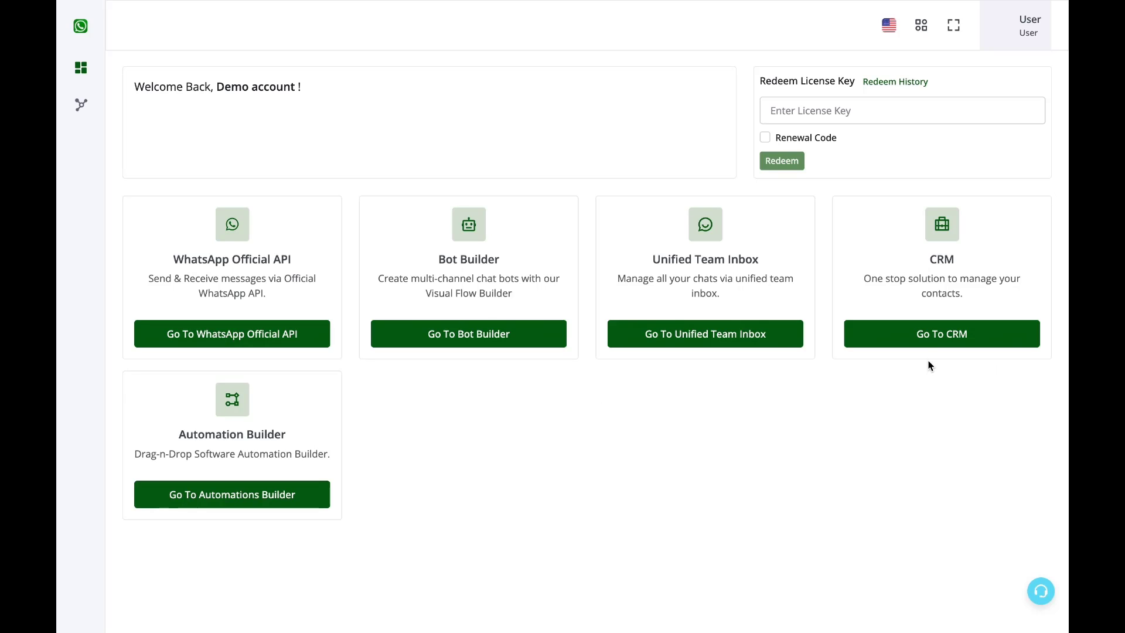
Open the dashboard's Go To CRM link in a new browser tab.
right_click(912, 335)
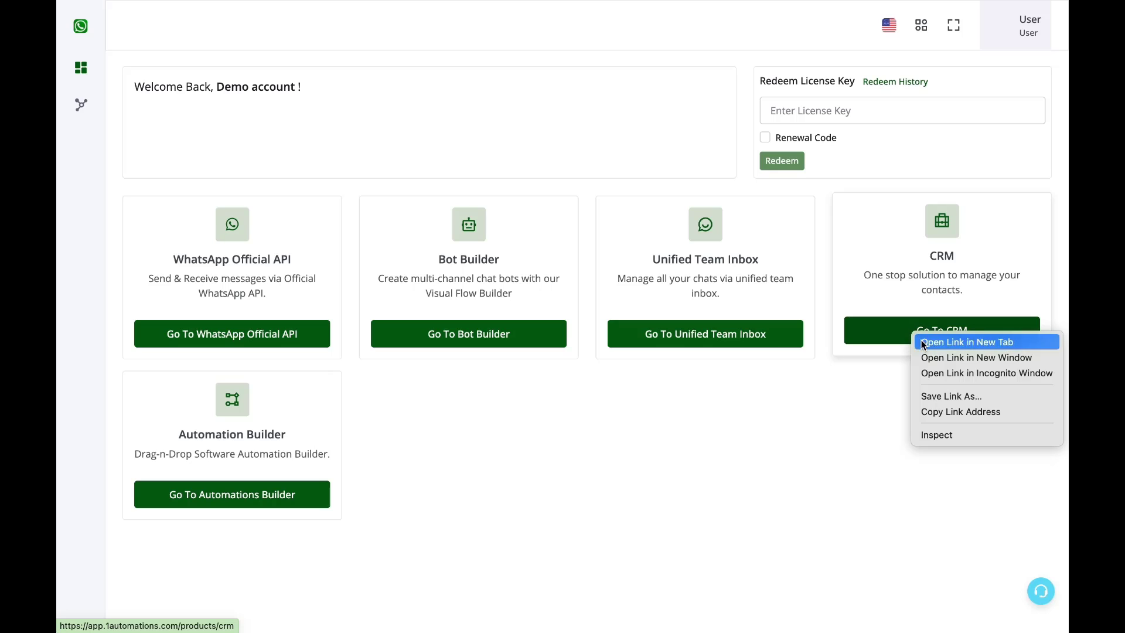
click(932, 342)
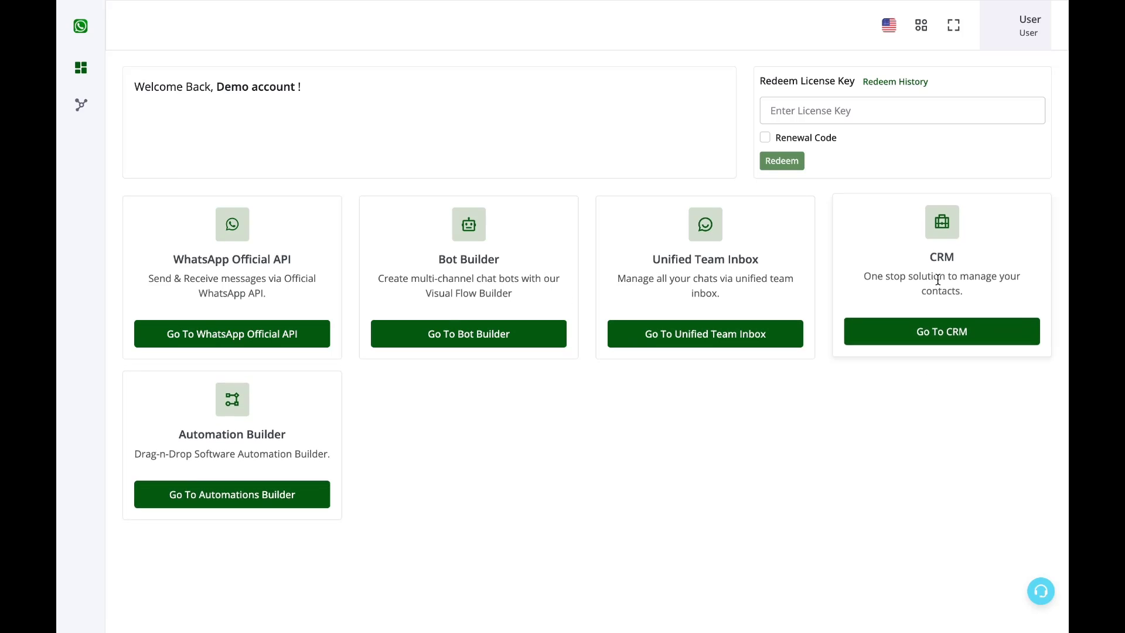
Switch to the CRM tab, open Custom Fields and highlight the Lead Stage field.
key(ctrl+Tab)
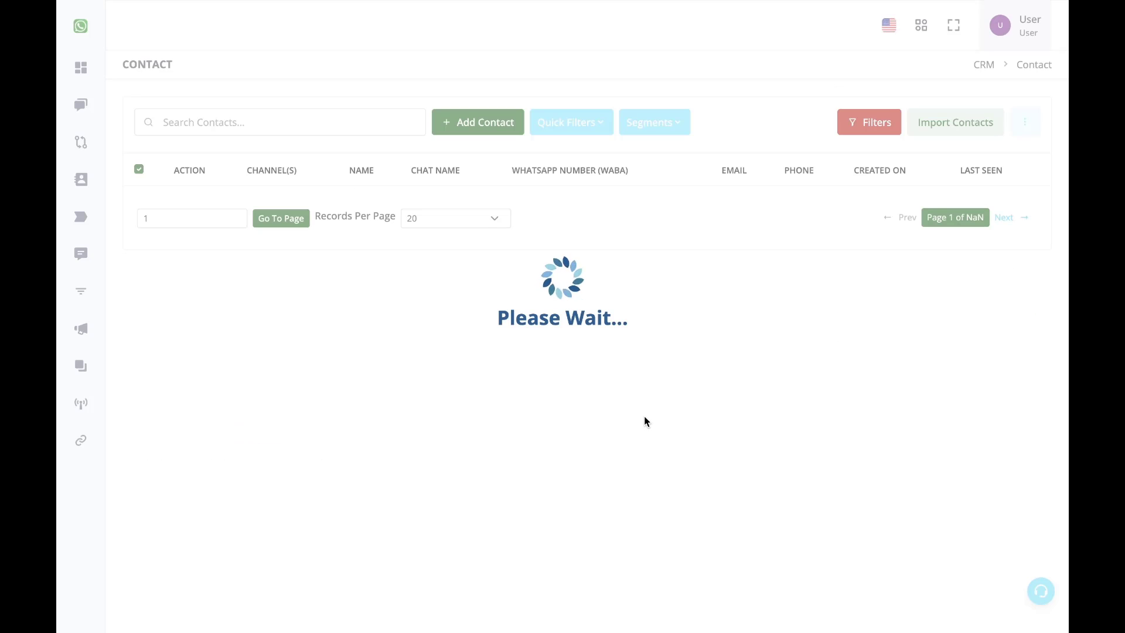
mouse_move(75, 275)
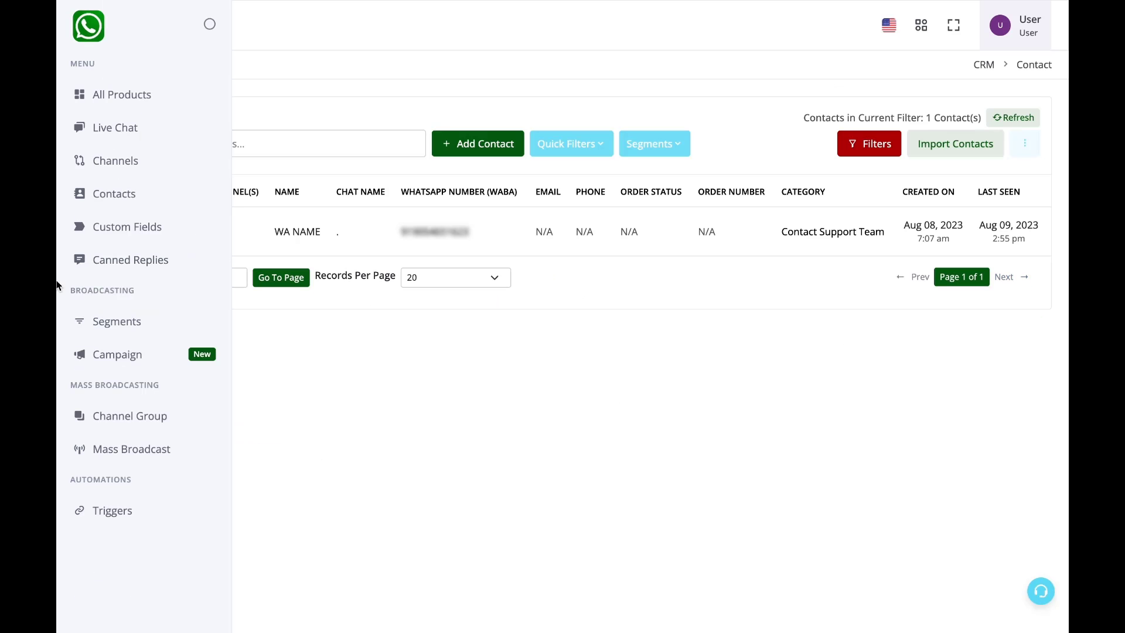
click(113, 242)
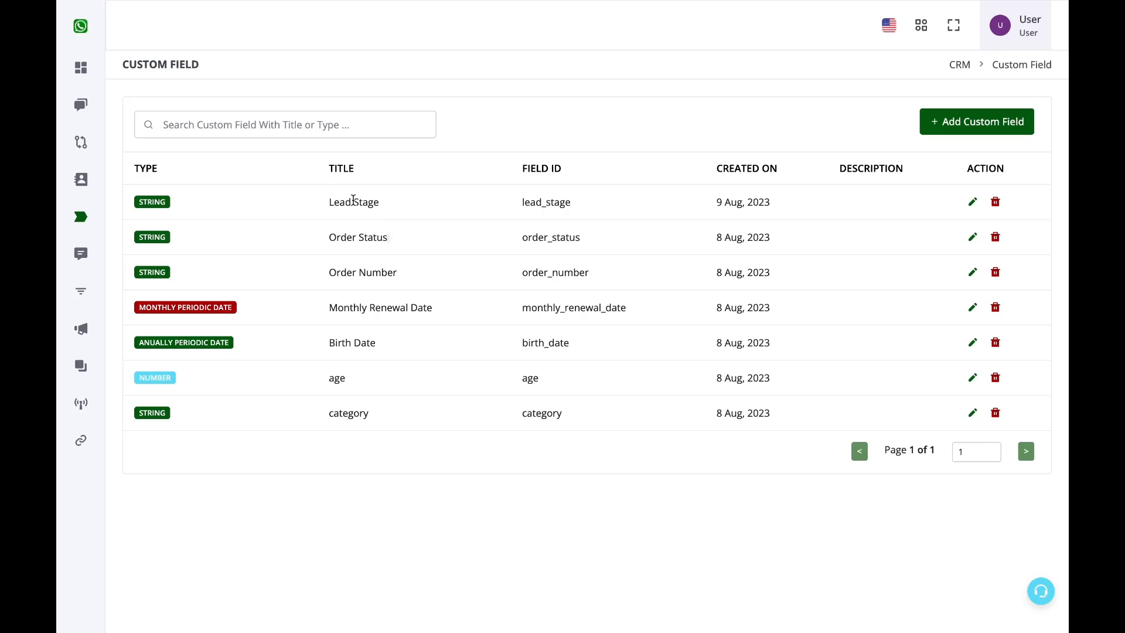
drag(379, 203, 330, 206)
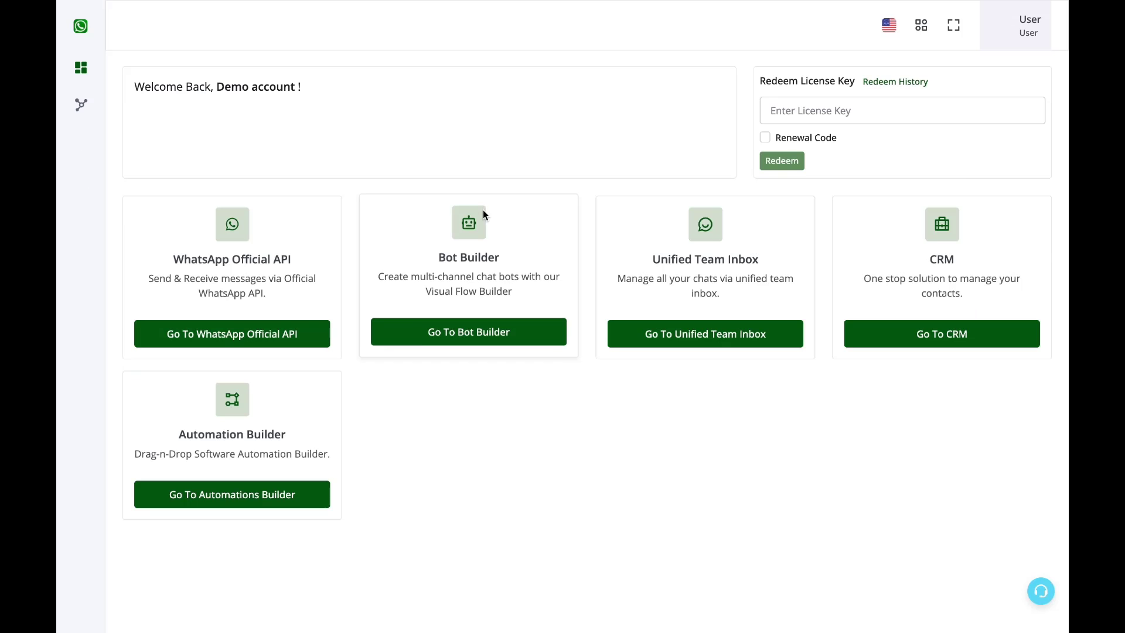
Open the Automation Builder's workflow list and create a new workflow.
drag(185, 429, 310, 433)
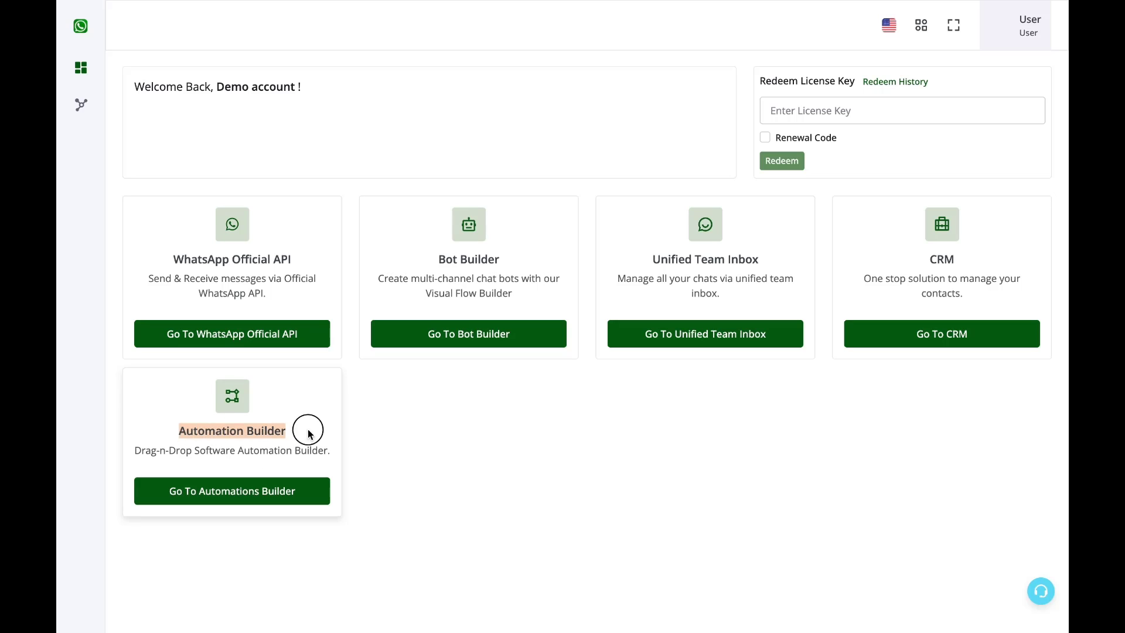
click(278, 492)
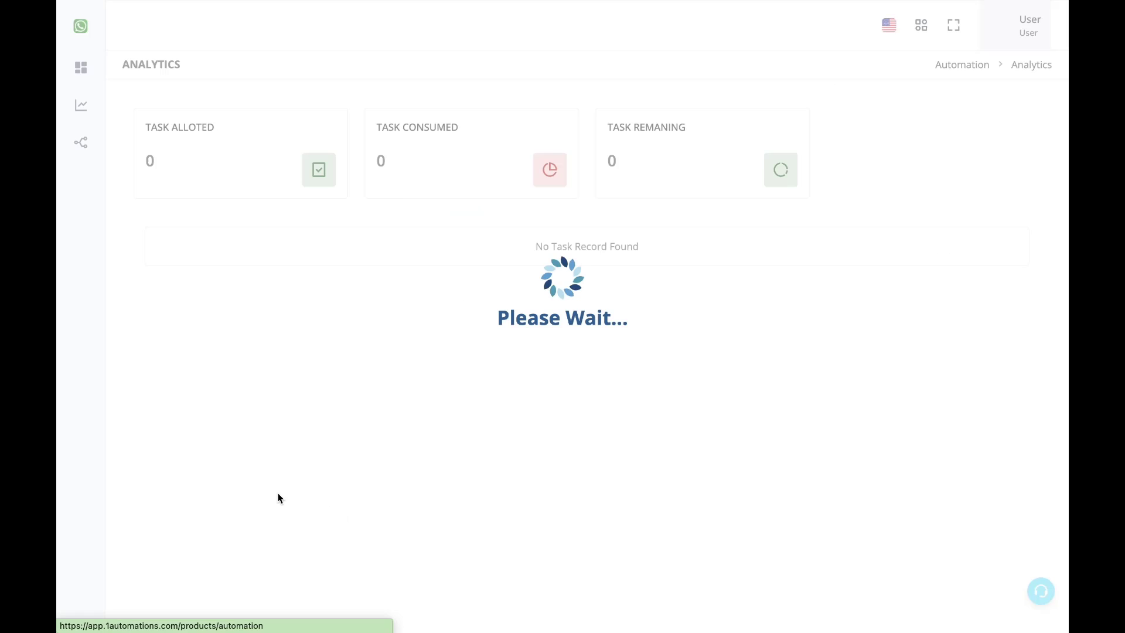
click(85, 159)
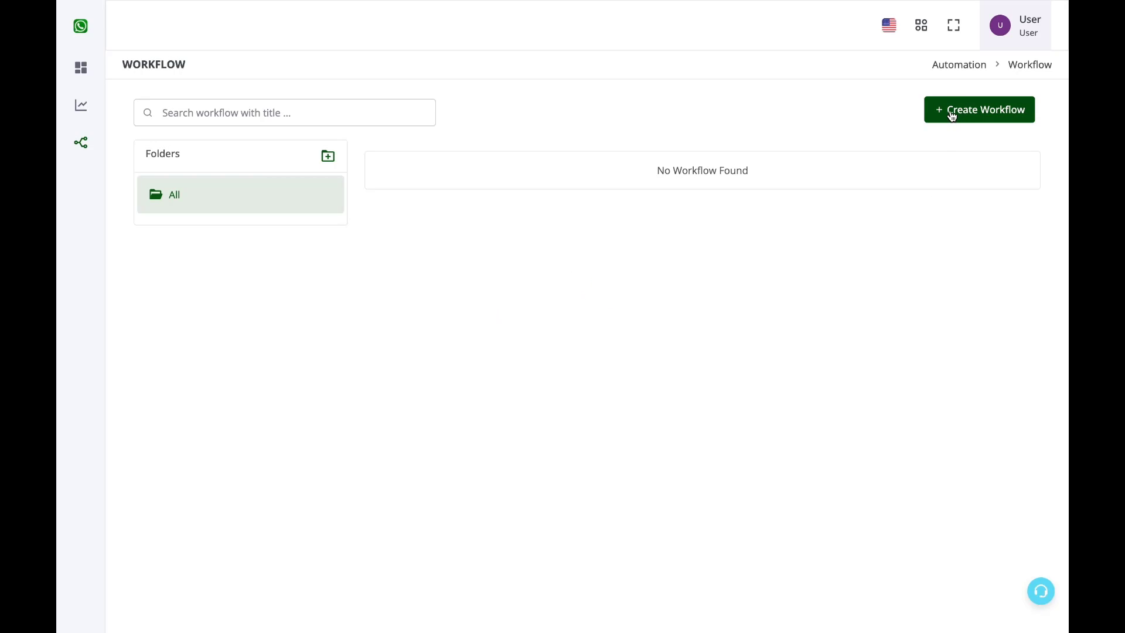
click(953, 115)
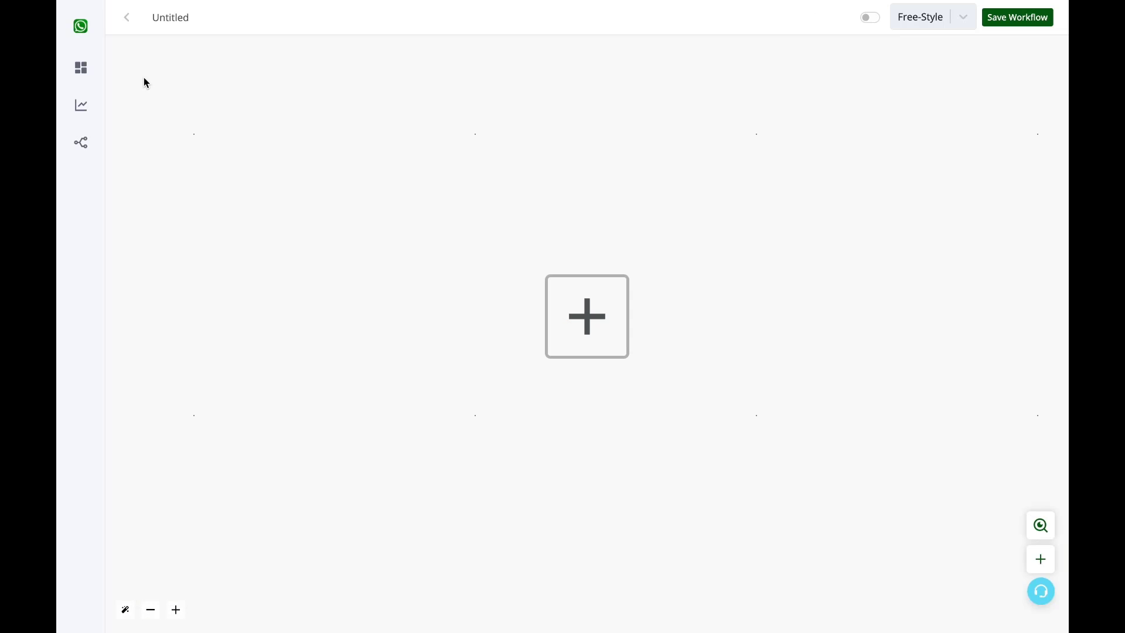
Rename the untitled workflow to 'drip 1' and bring up the app list for its first step.
double_click(164, 18)
text(drip 1)
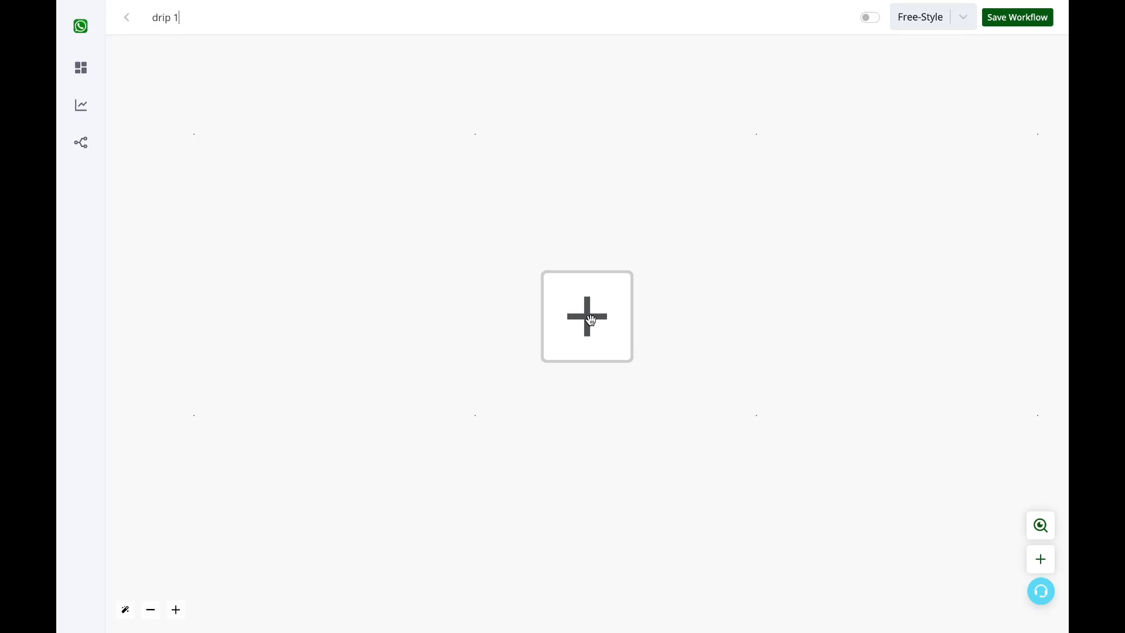
click(598, 314)
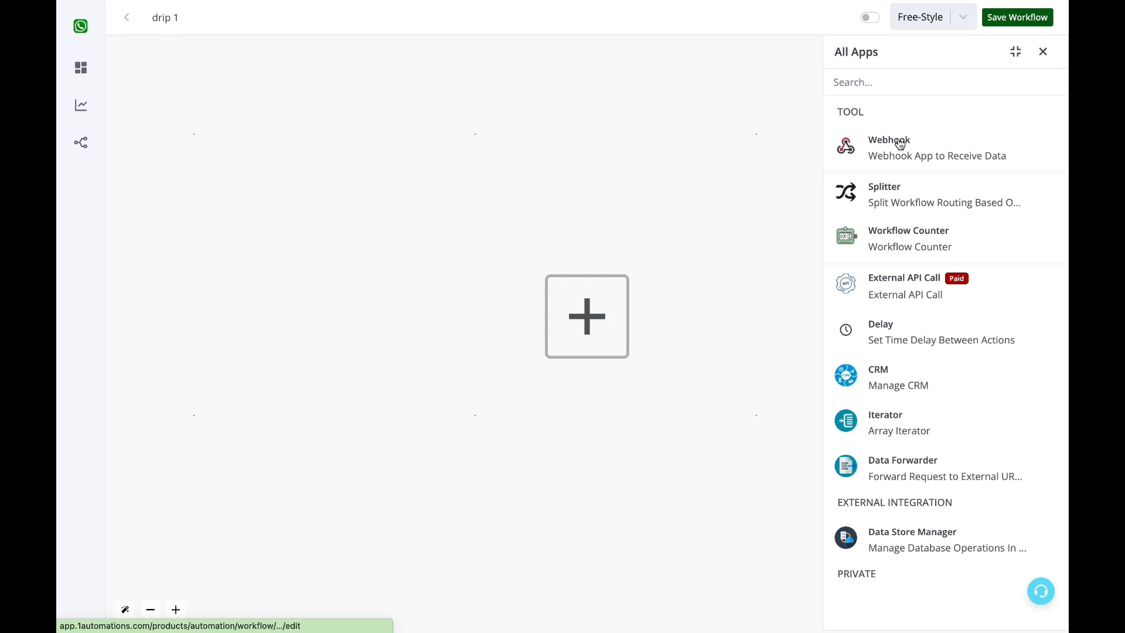
Add a CRM 'Trigger on Specific Custom Field Update' titled 'drip 1'.
click(899, 378)
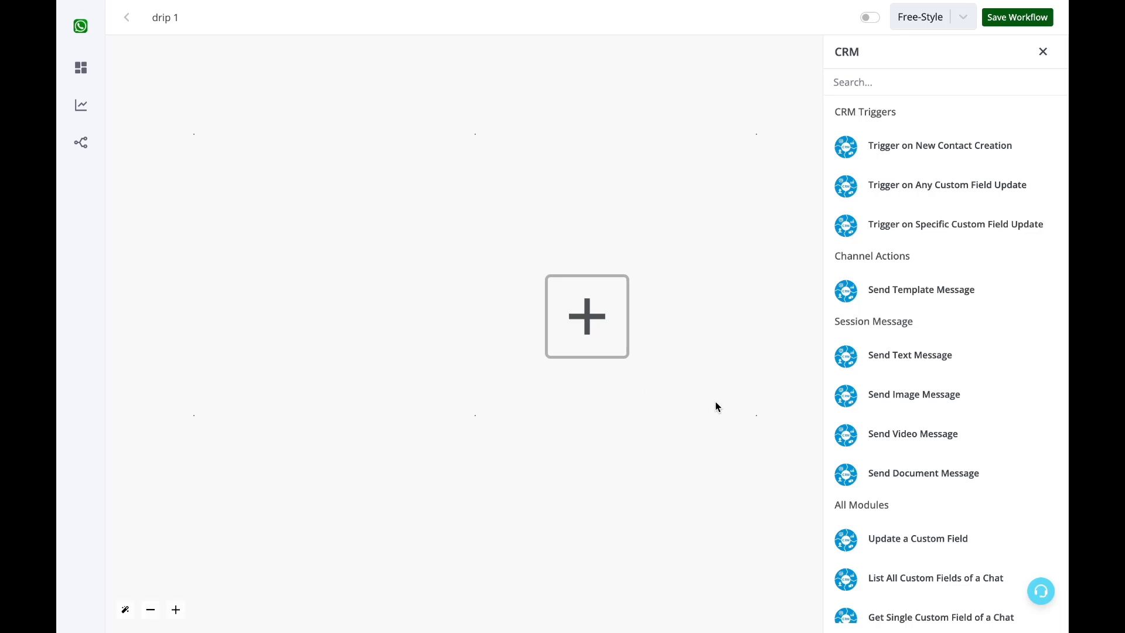
click(896, 234)
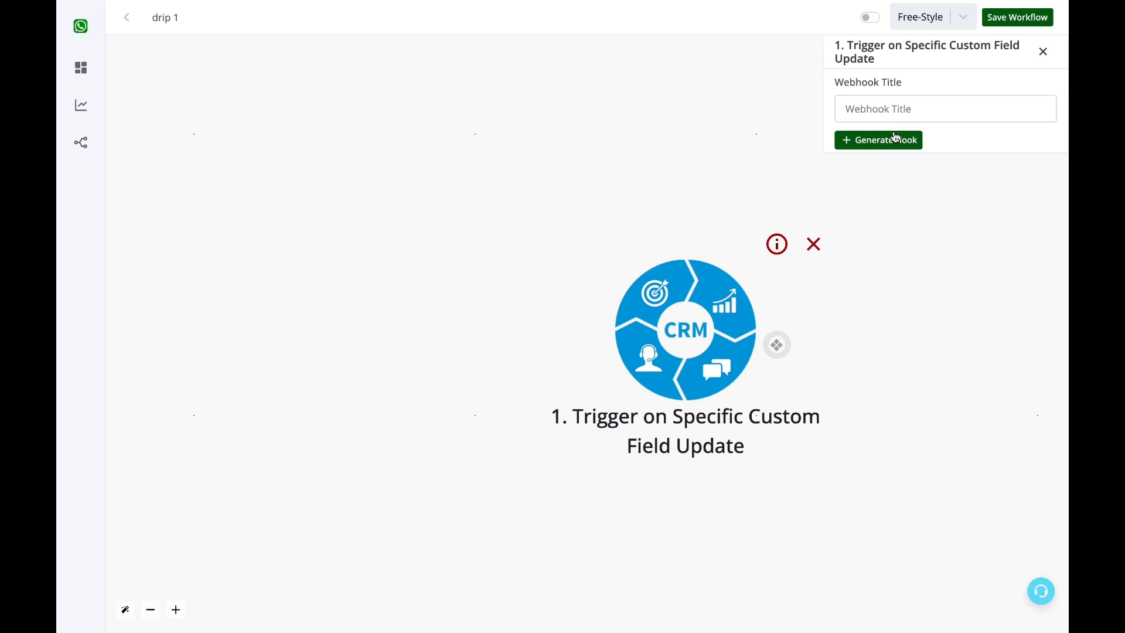
click(897, 110)
text(drip 1)
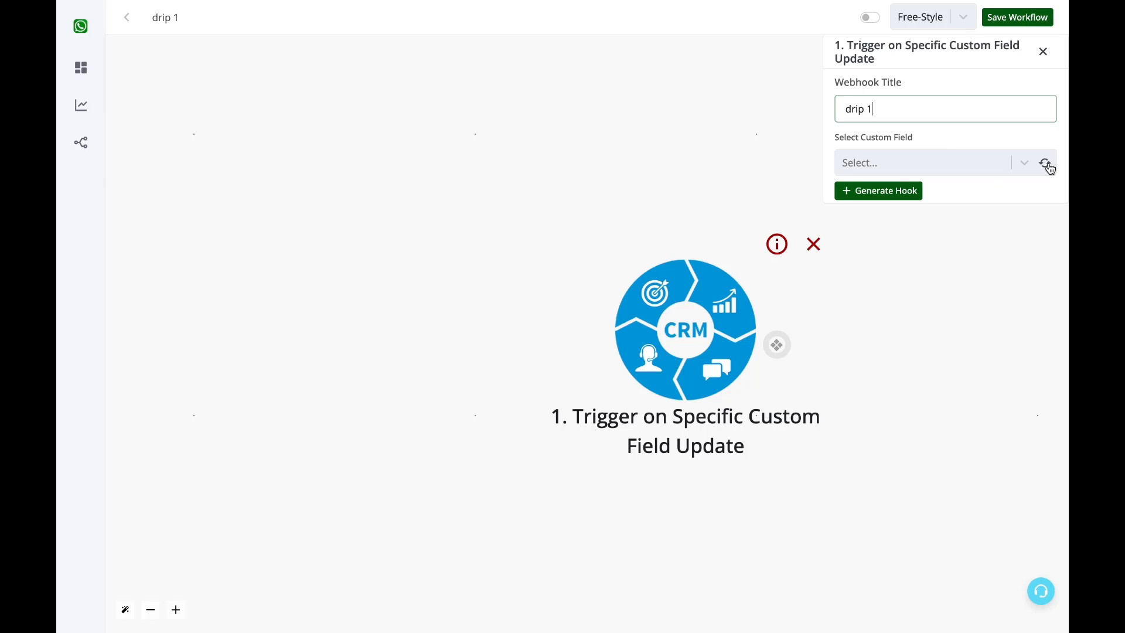
Make the trigger watch the Lead Stage custom field and generate its webhook.
click(992, 167)
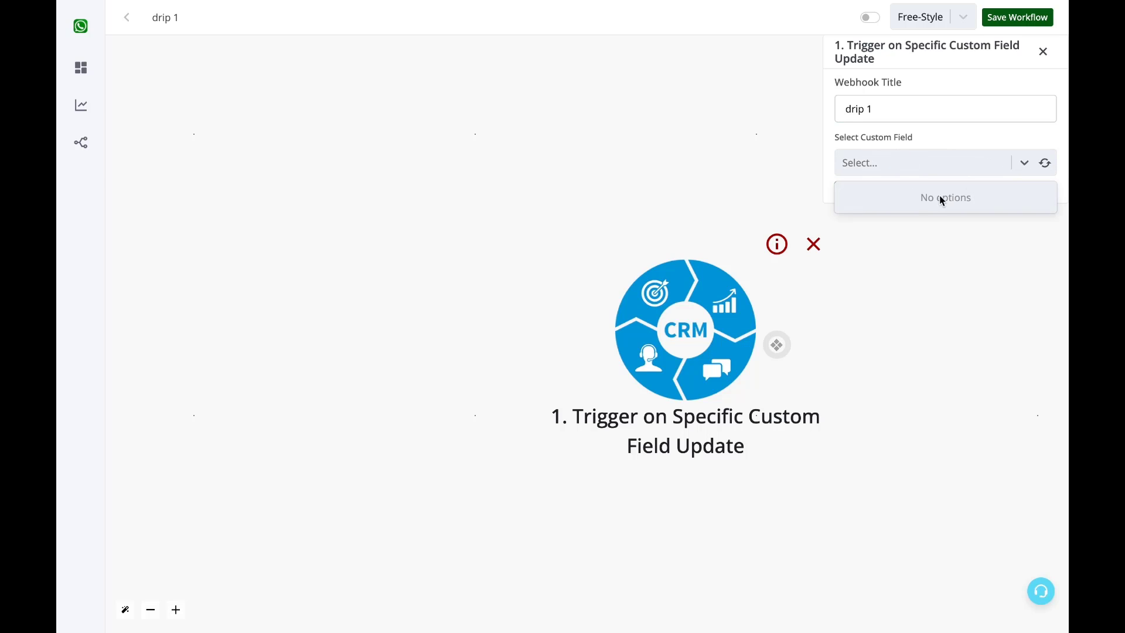
click(1025, 170)
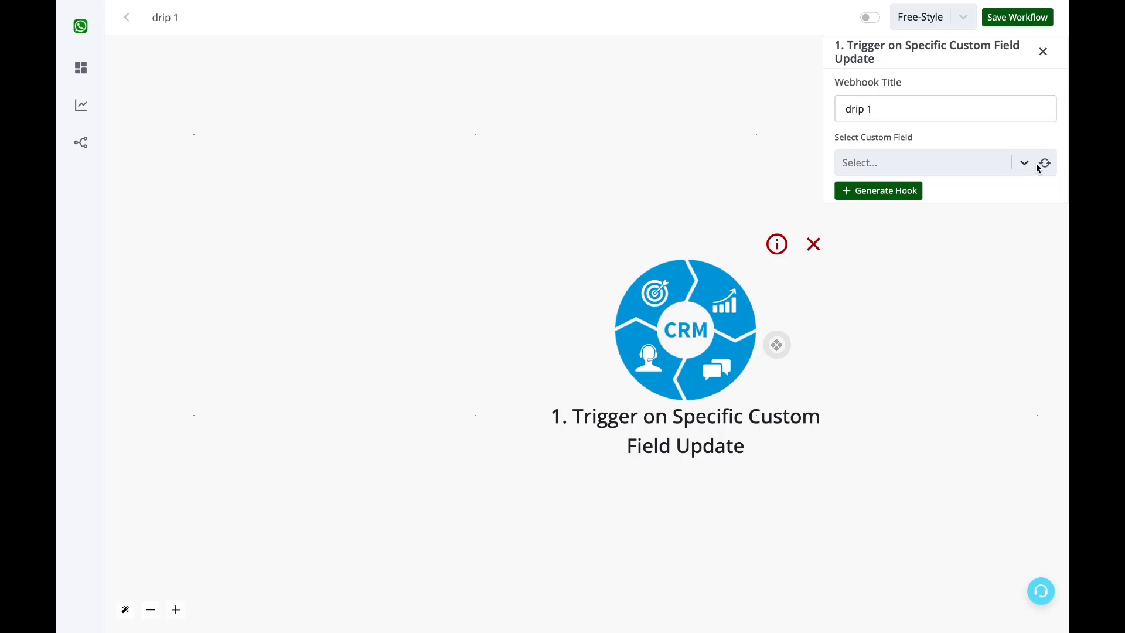
click(1049, 166)
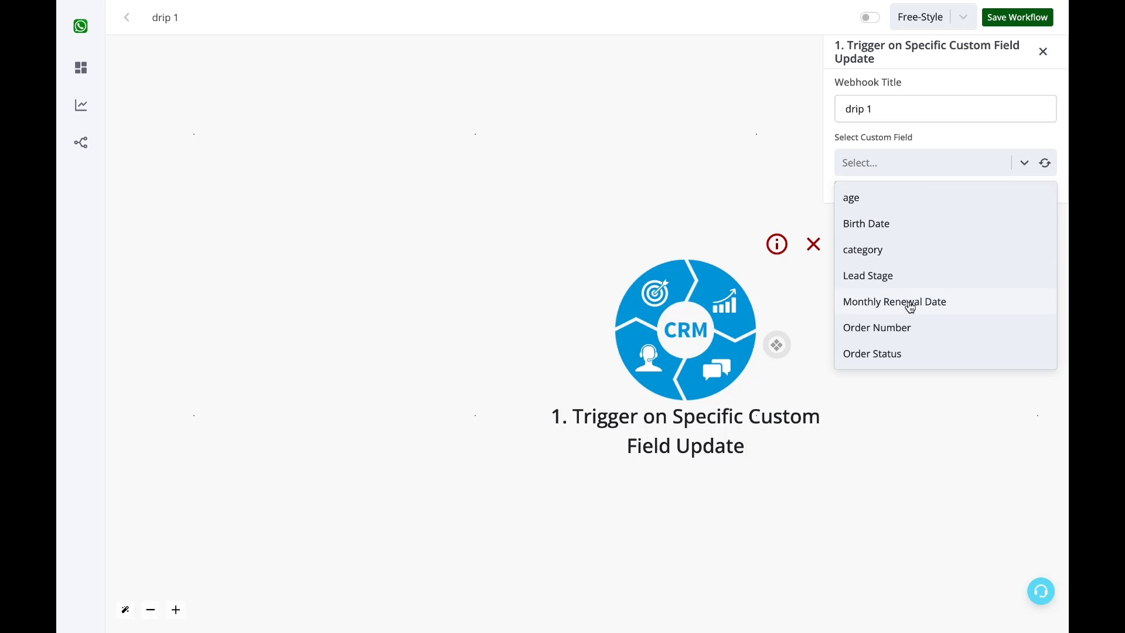
click(875, 281)
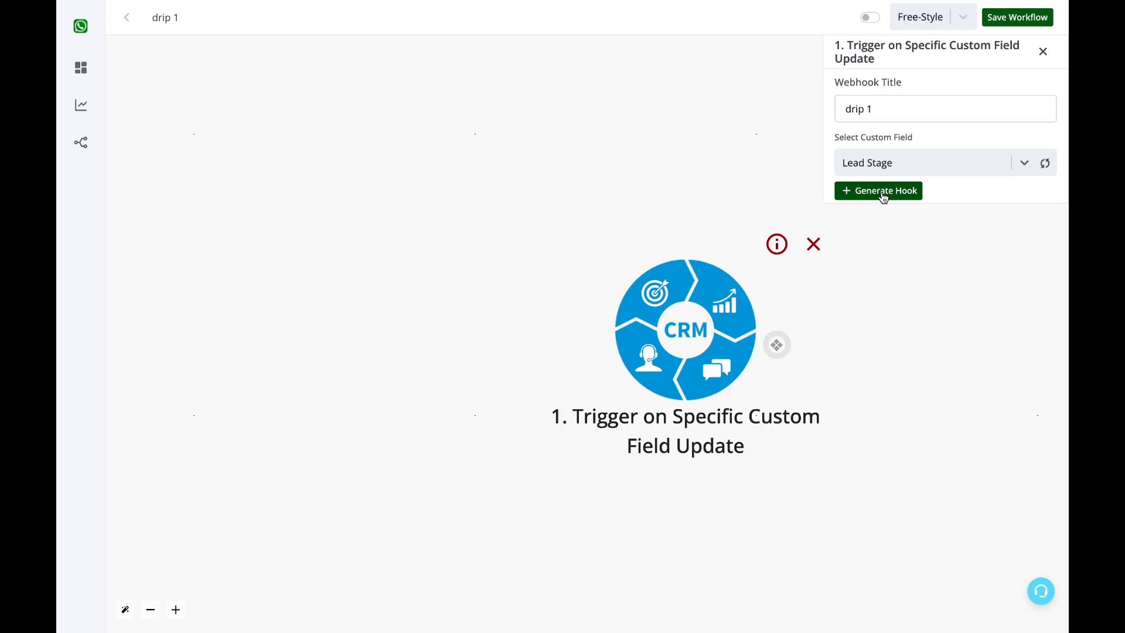
click(886, 192)
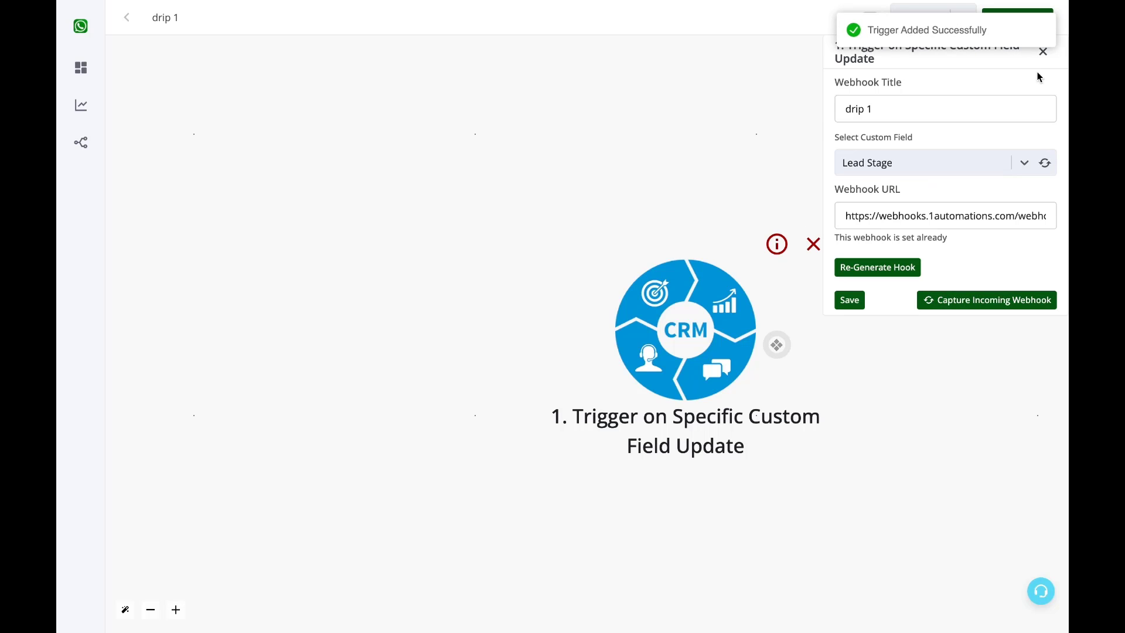
drag(712, 347, 495, 280)
scroll(580, 280, down, 3)
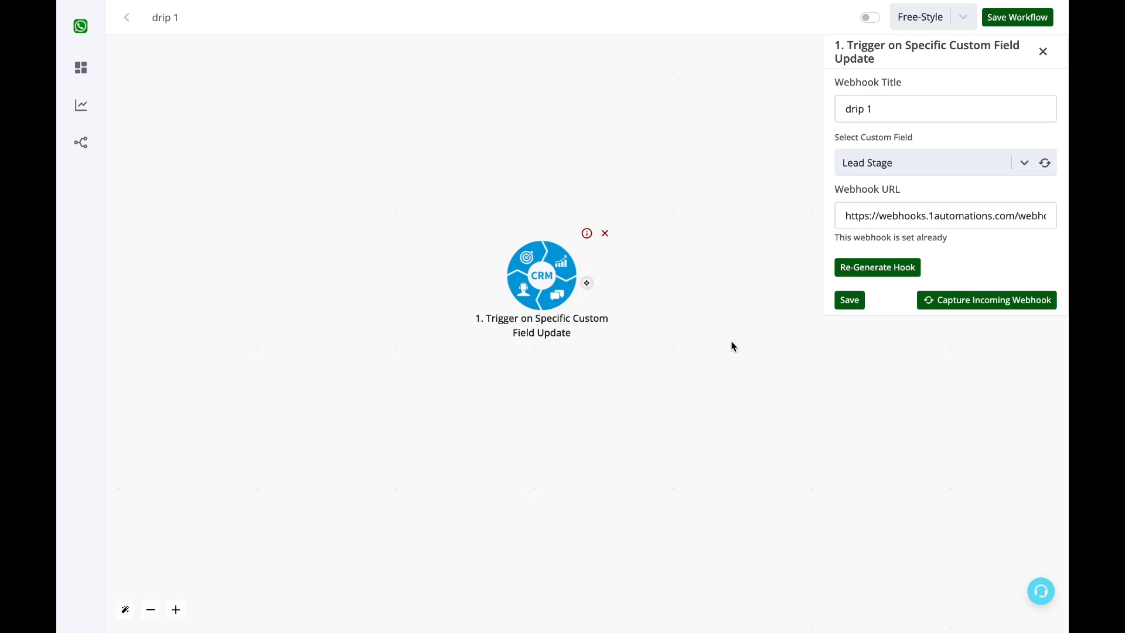
Start capturing incoming webhook data and open the test contact's custom details.
click(996, 308)
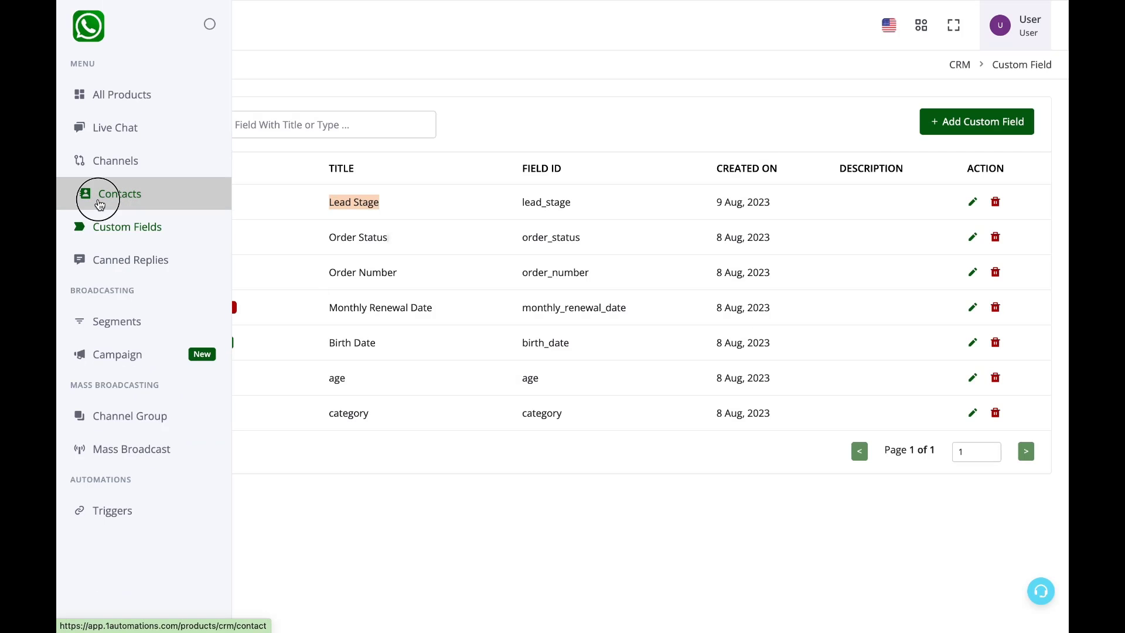
click(89, 194)
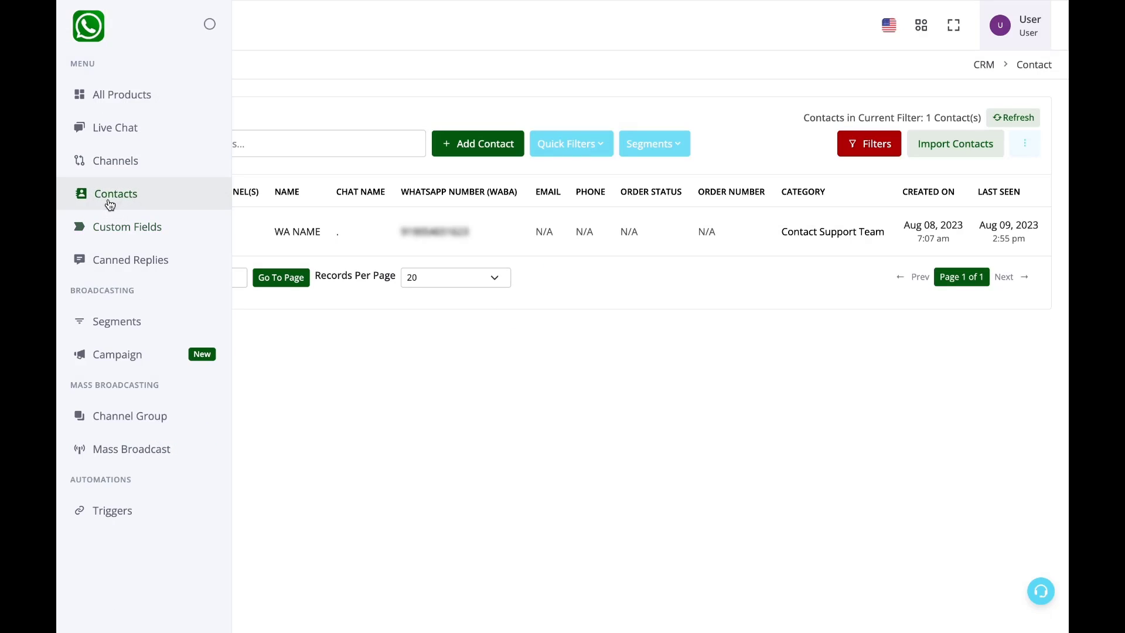
click(165, 232)
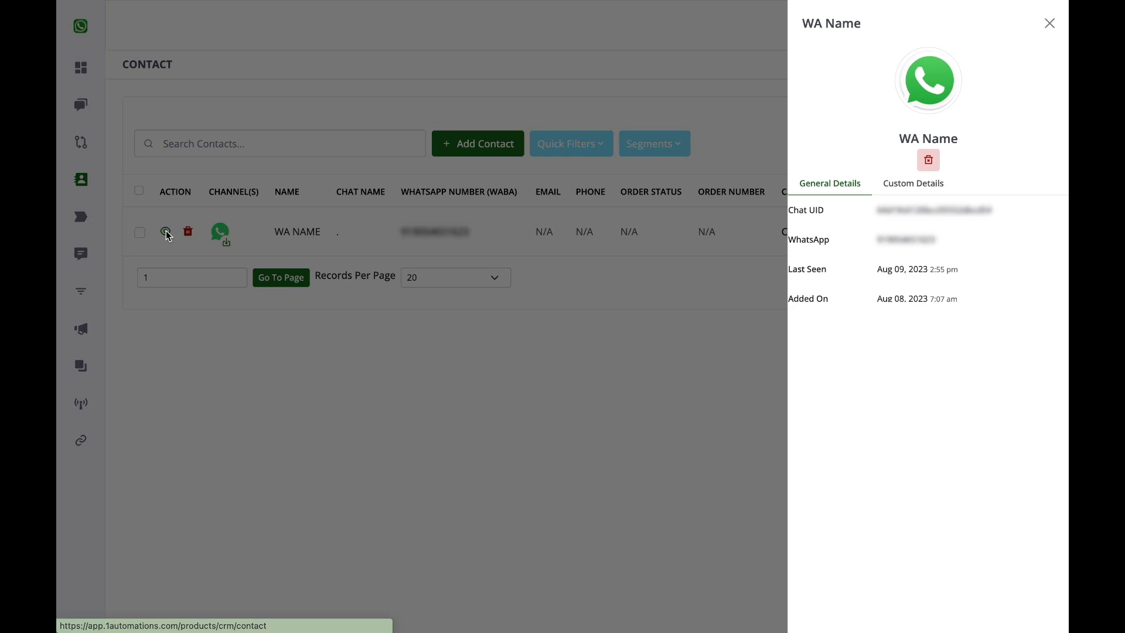
click(906, 183)
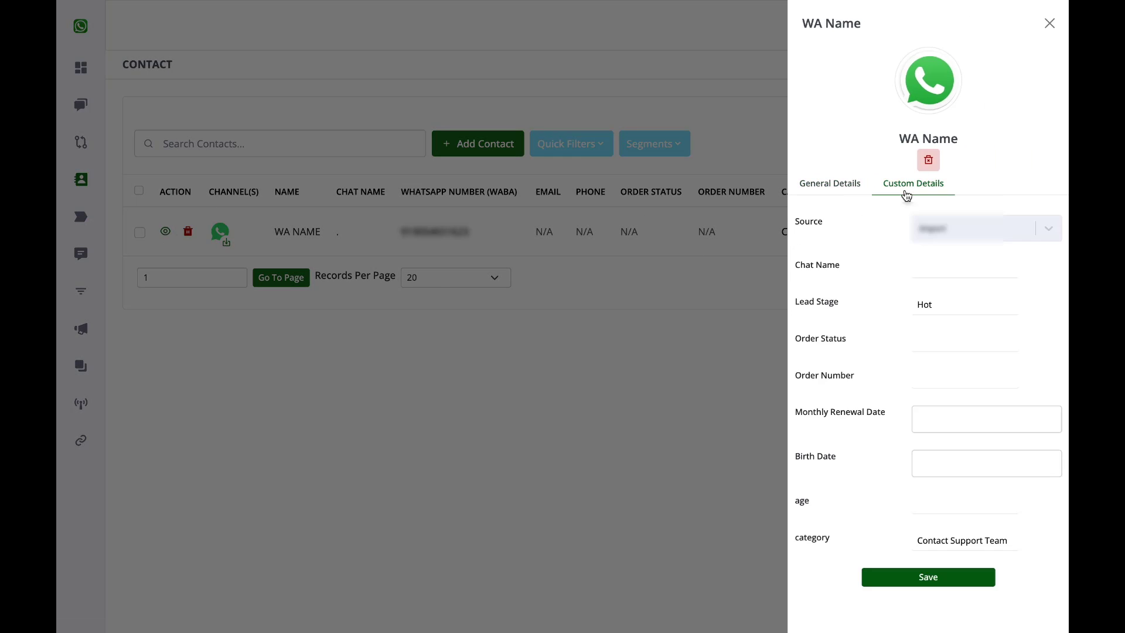
Change the contact's Lead Stage from Hot to Cold, save, and return to the workflow.
click(954, 309)
drag(935, 311, 914, 303)
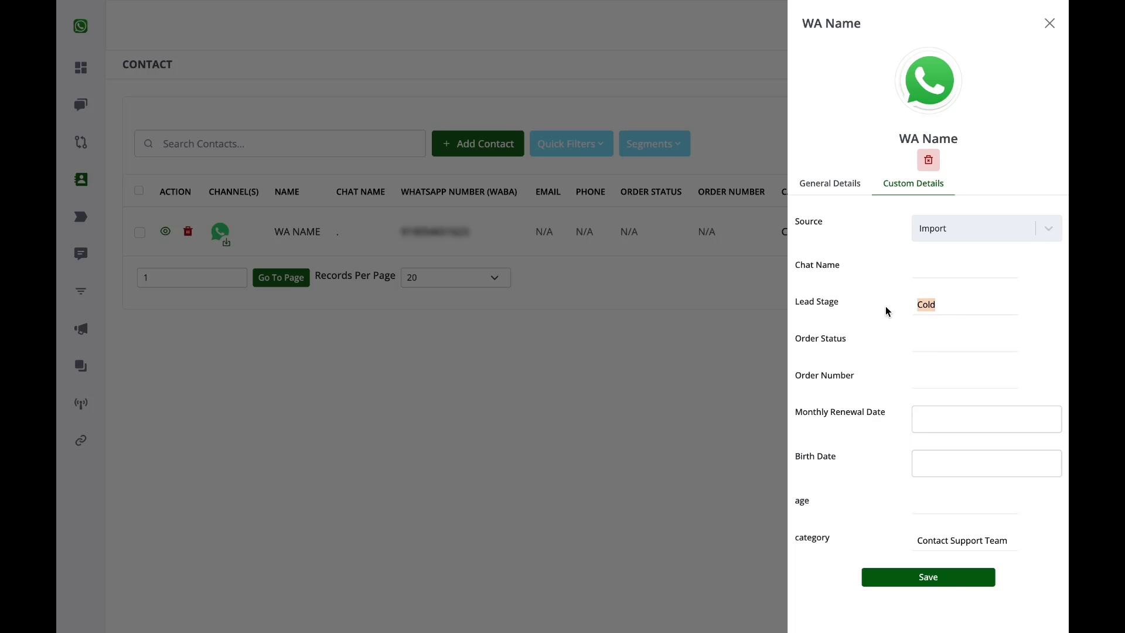
click(949, 582)
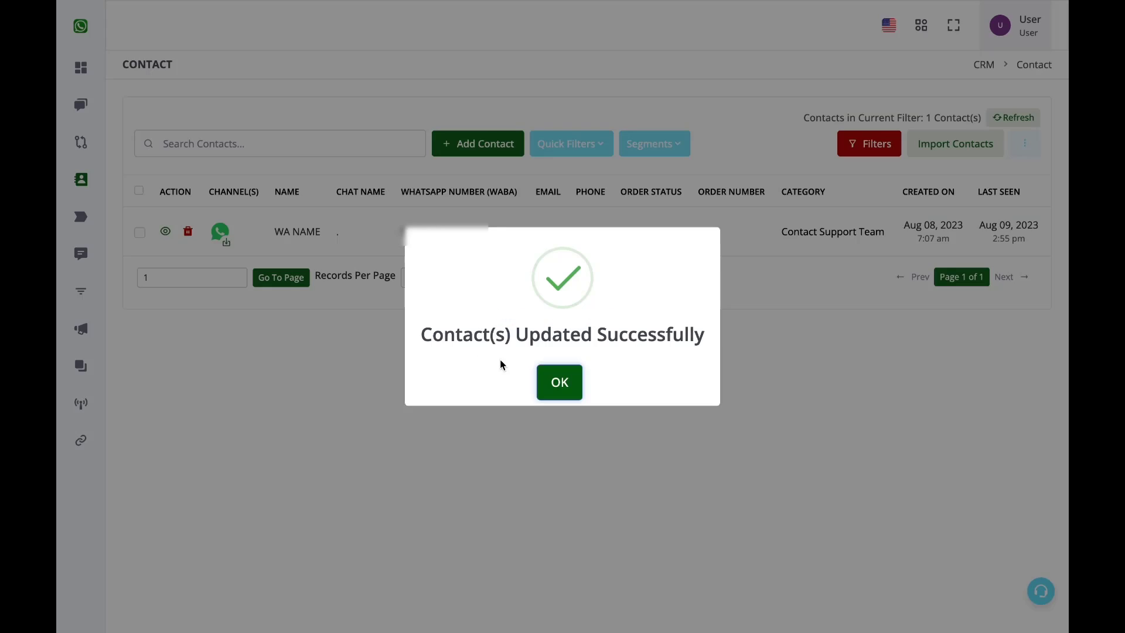
click(560, 381)
key(ctrl+Tab)
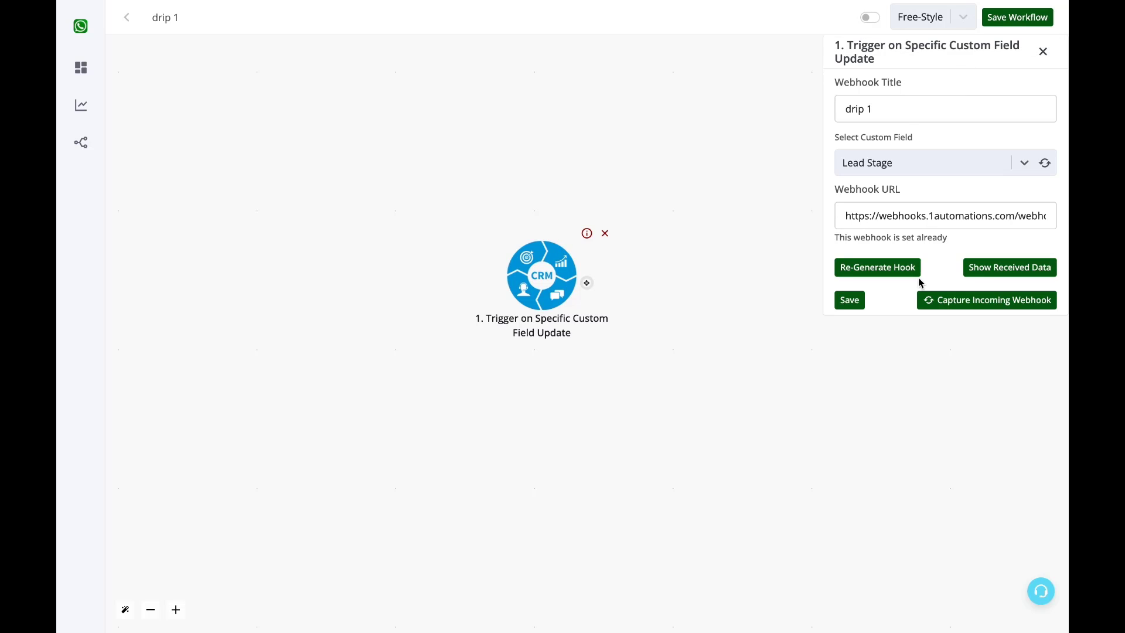
Review the captured update showing Lead Stage value 'cold', then save the trigger settings.
click(1001, 270)
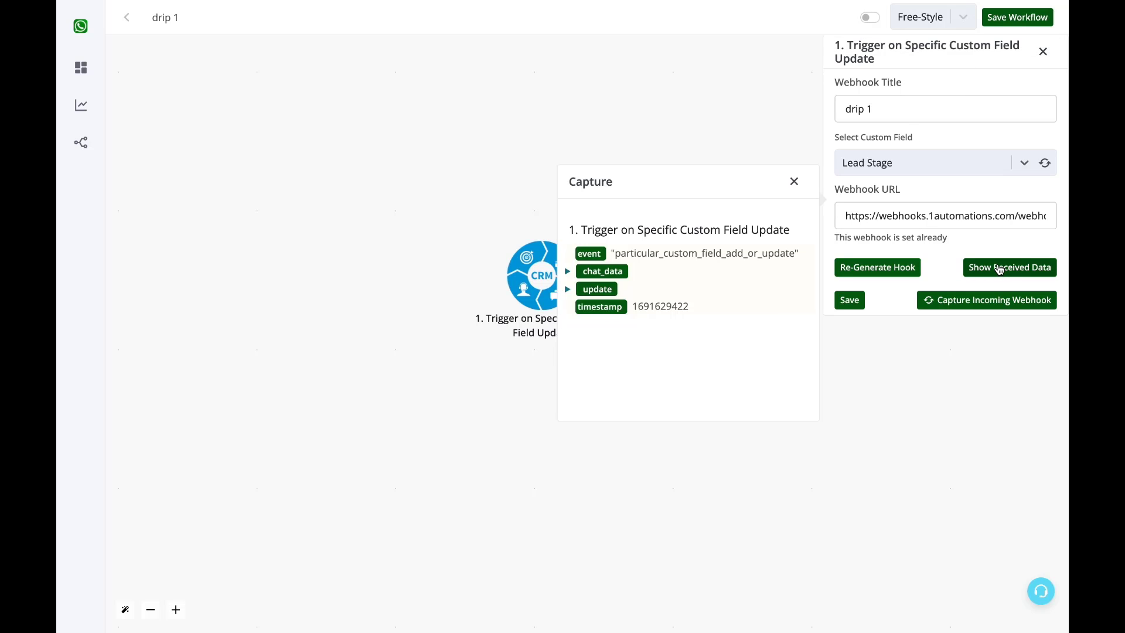
click(568, 291)
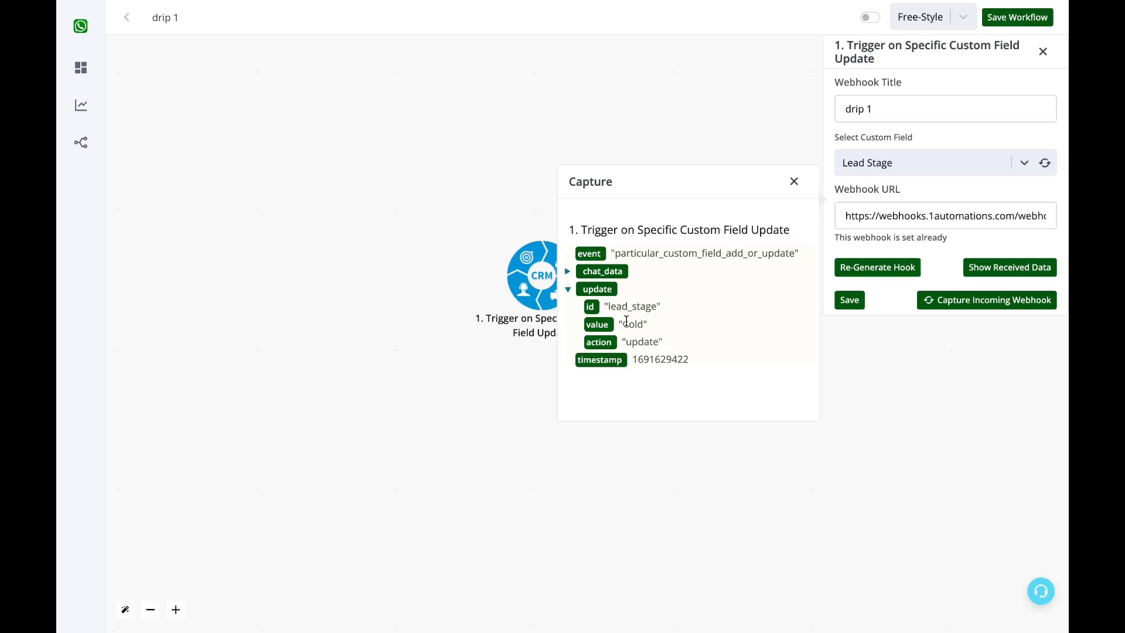
click(794, 182)
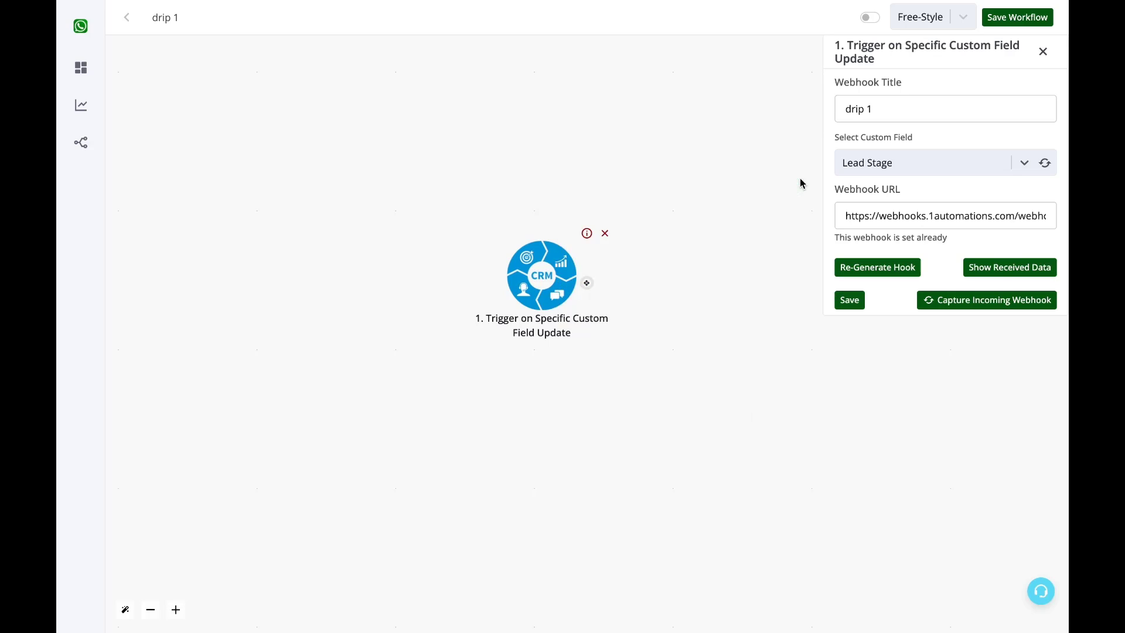
click(857, 302)
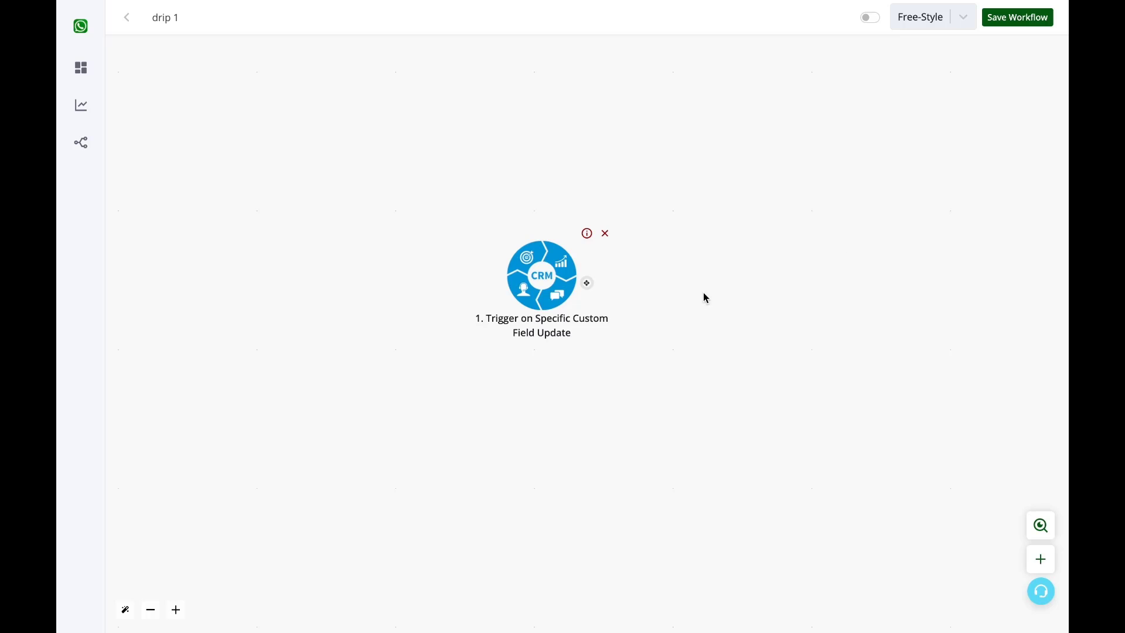
Connect a new step after the trigger and insert a Basic Router on the link.
click(587, 283)
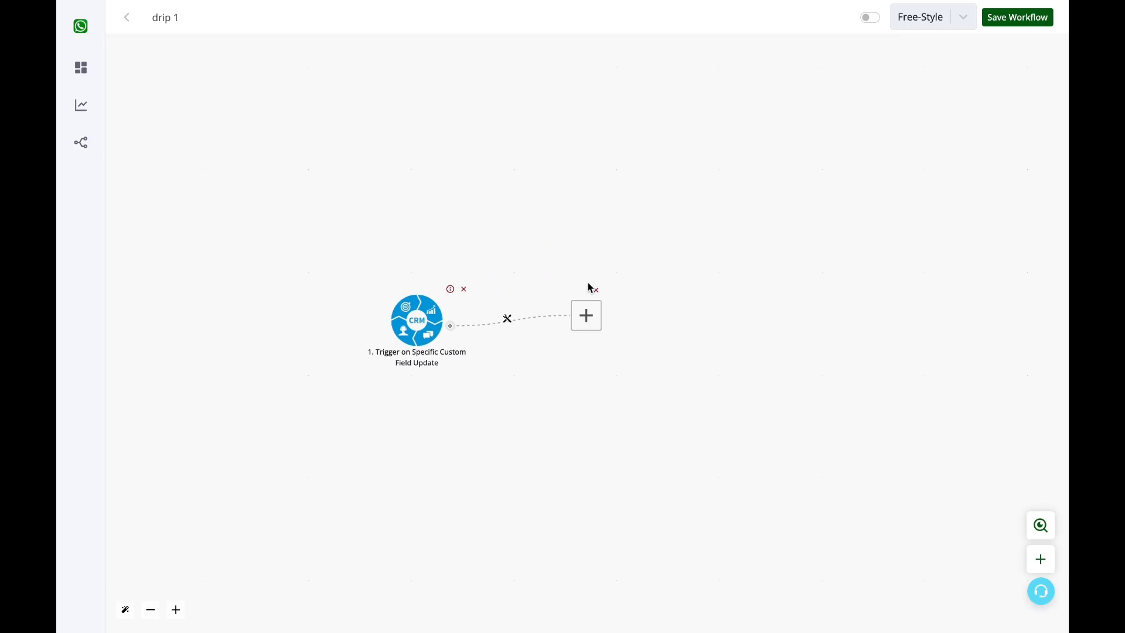
drag(553, 324, 680, 334)
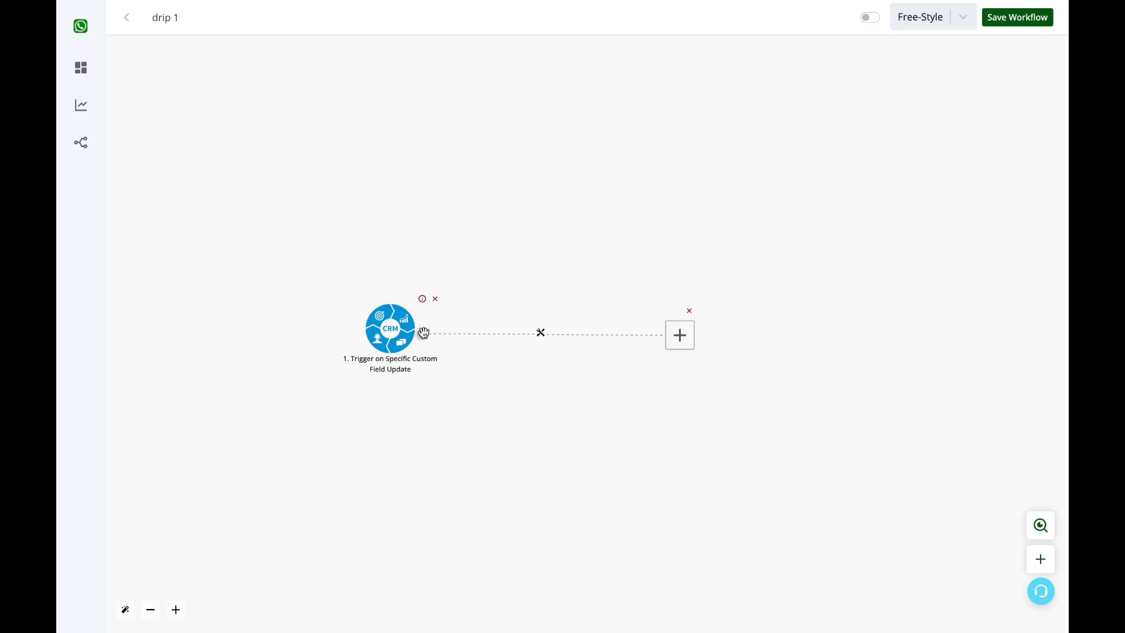
click(542, 334)
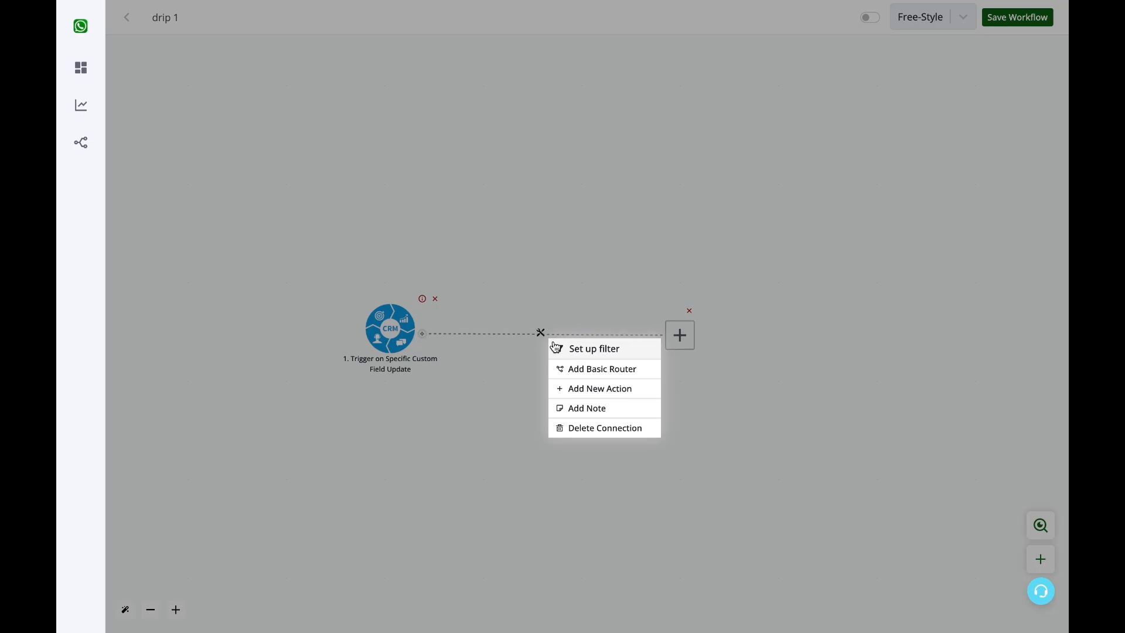
click(582, 374)
drag(689, 334, 792, 247)
Arrange the router's branches, deleting the extra third and fourth so two paths remain.
drag(620, 334, 746, 309)
drag(568, 338, 588, 393)
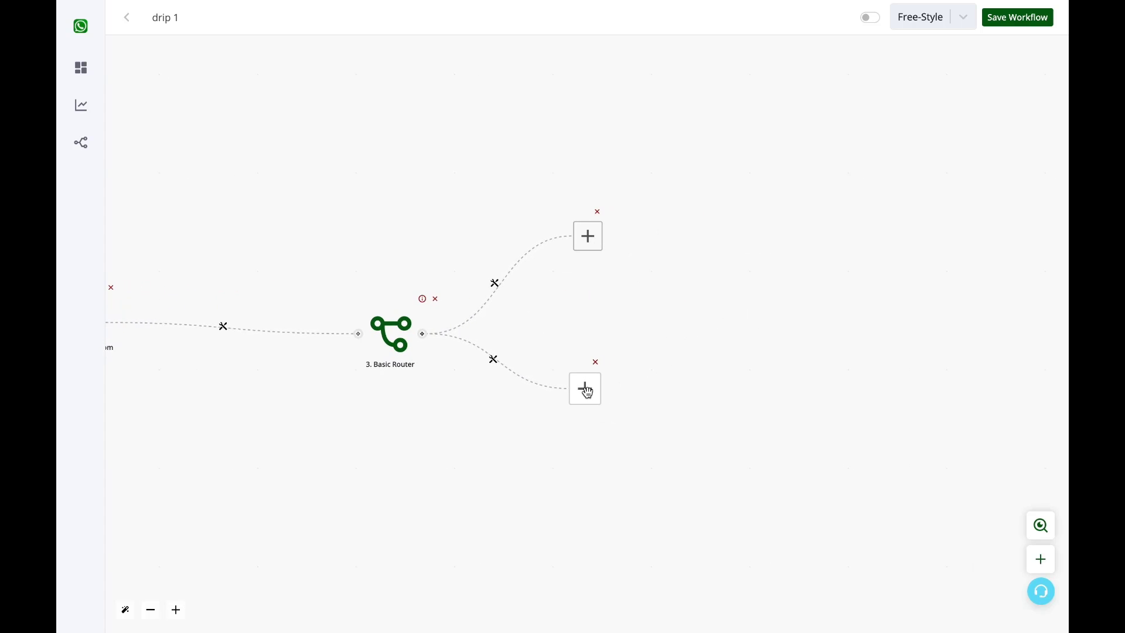
drag(393, 338, 381, 325)
click(384, 325)
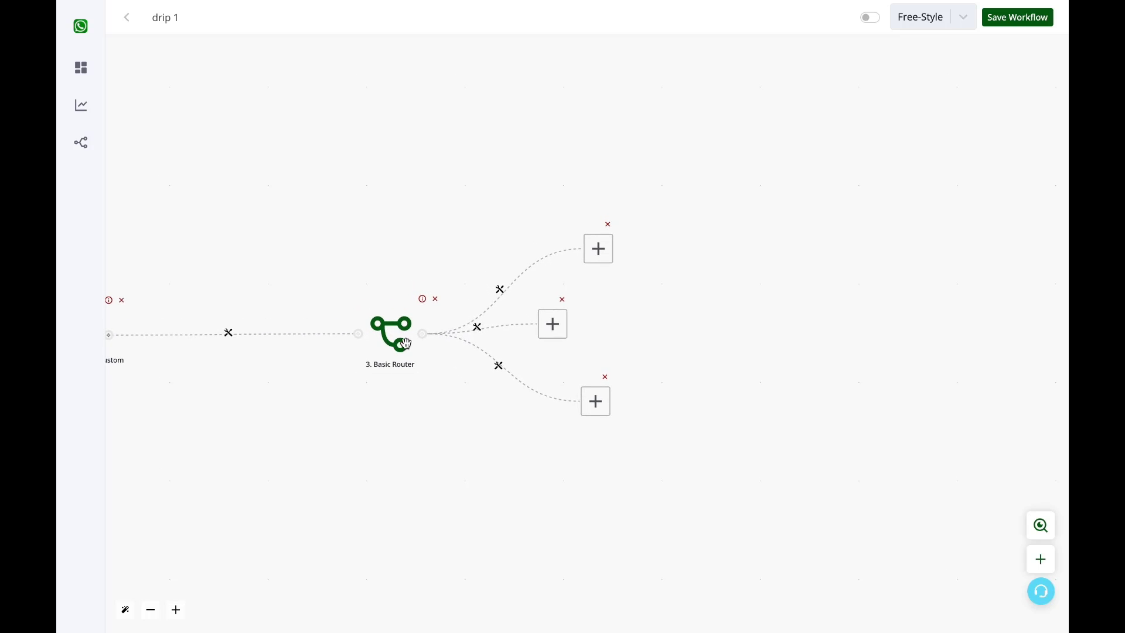
drag(533, 324, 549, 487)
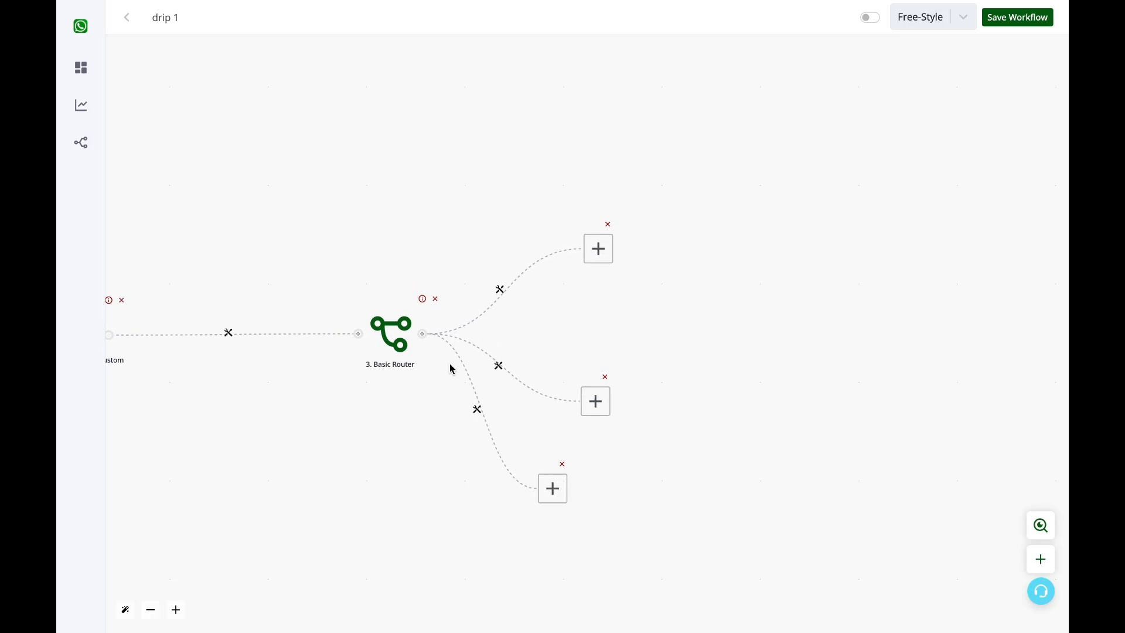
click(400, 335)
drag(545, 321, 545, 546)
click(555, 520)
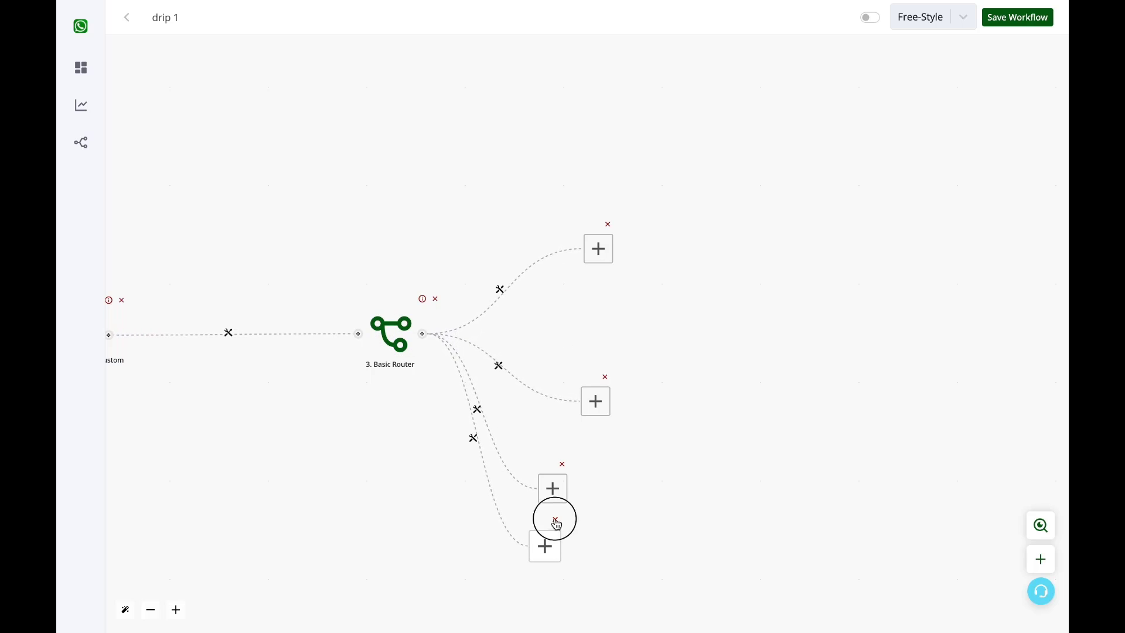
click(563, 464)
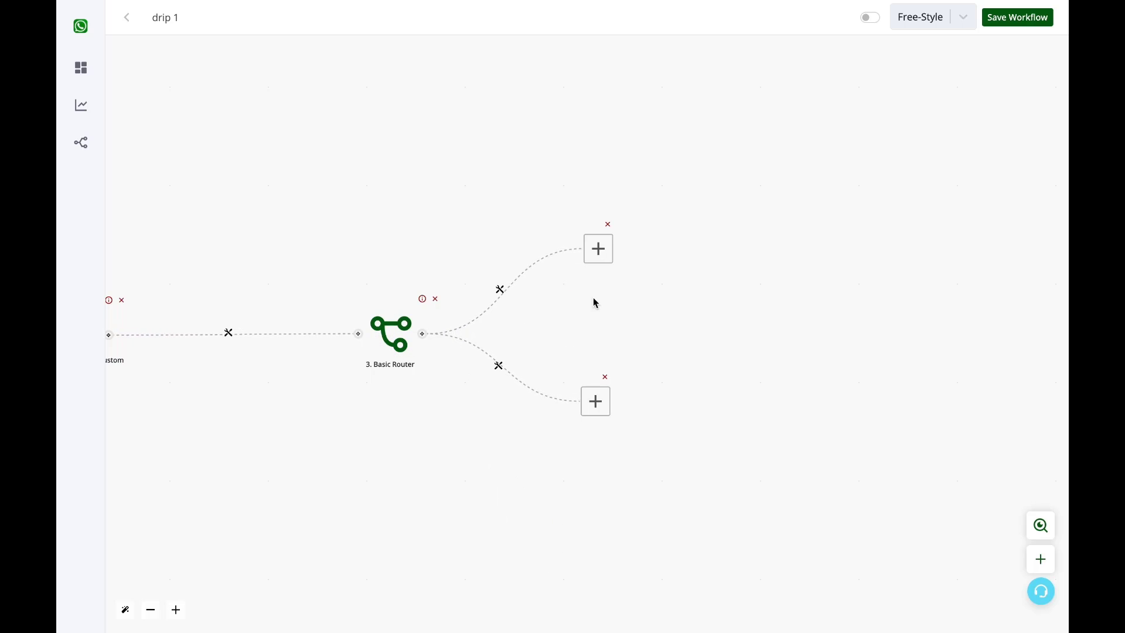
Set up a filter on the upper branch using {{1.update.value}} as the condition input.
click(500, 291)
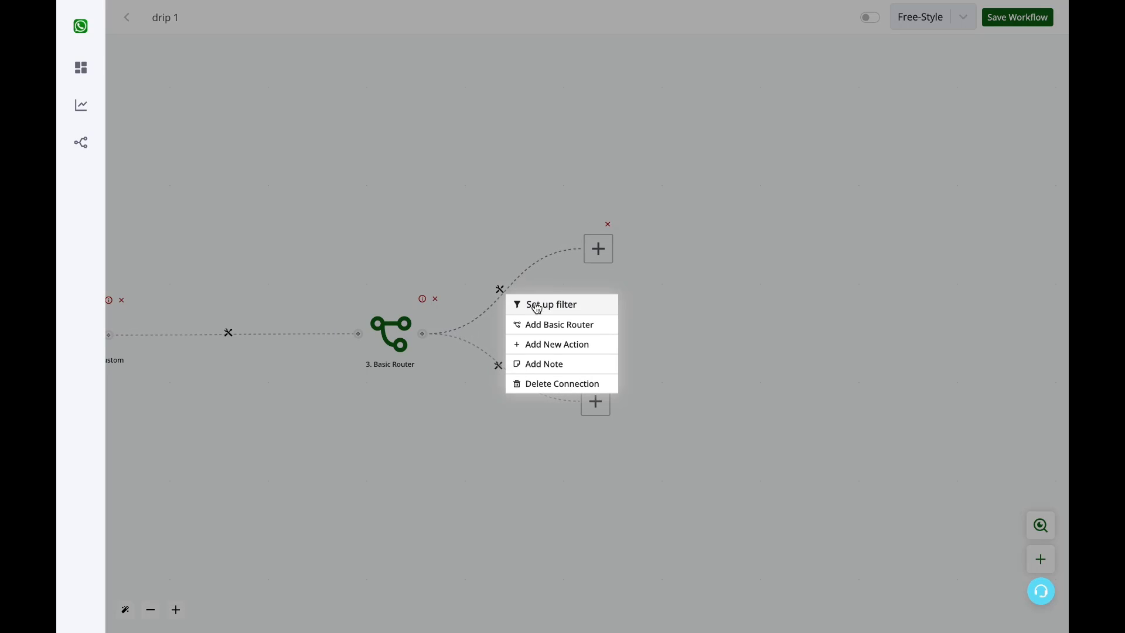
click(541, 306)
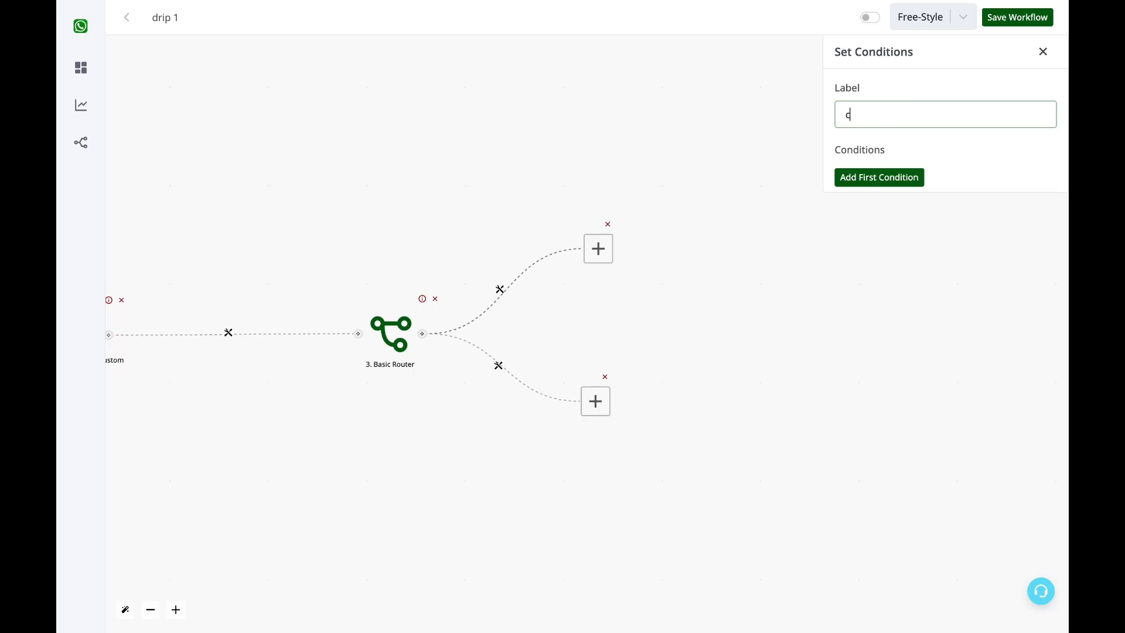
click(896, 176)
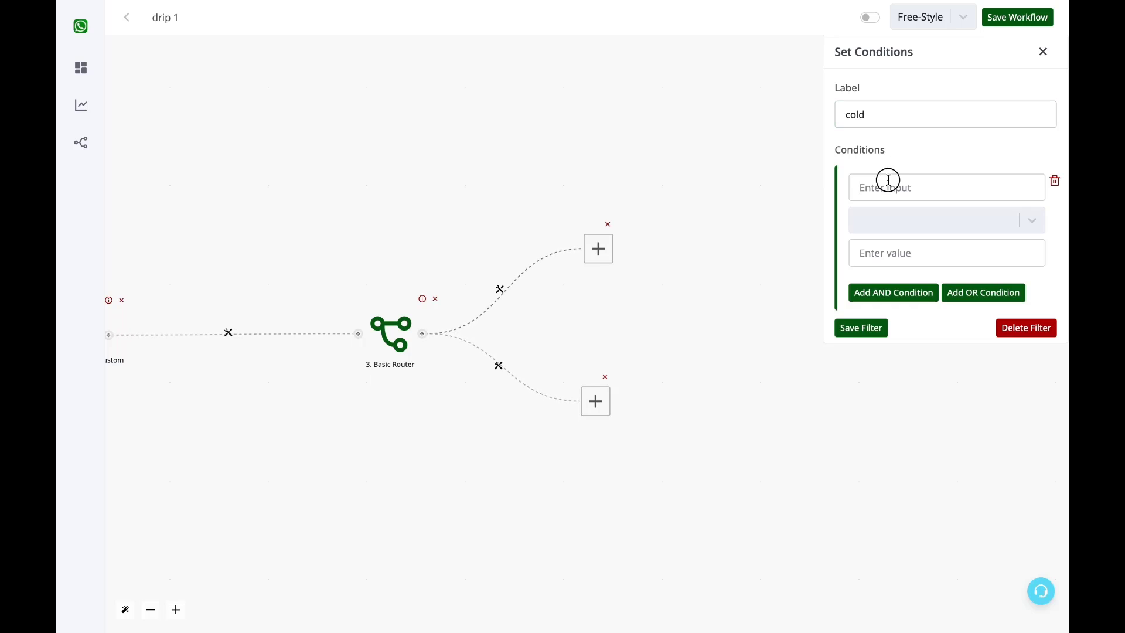
click(888, 180)
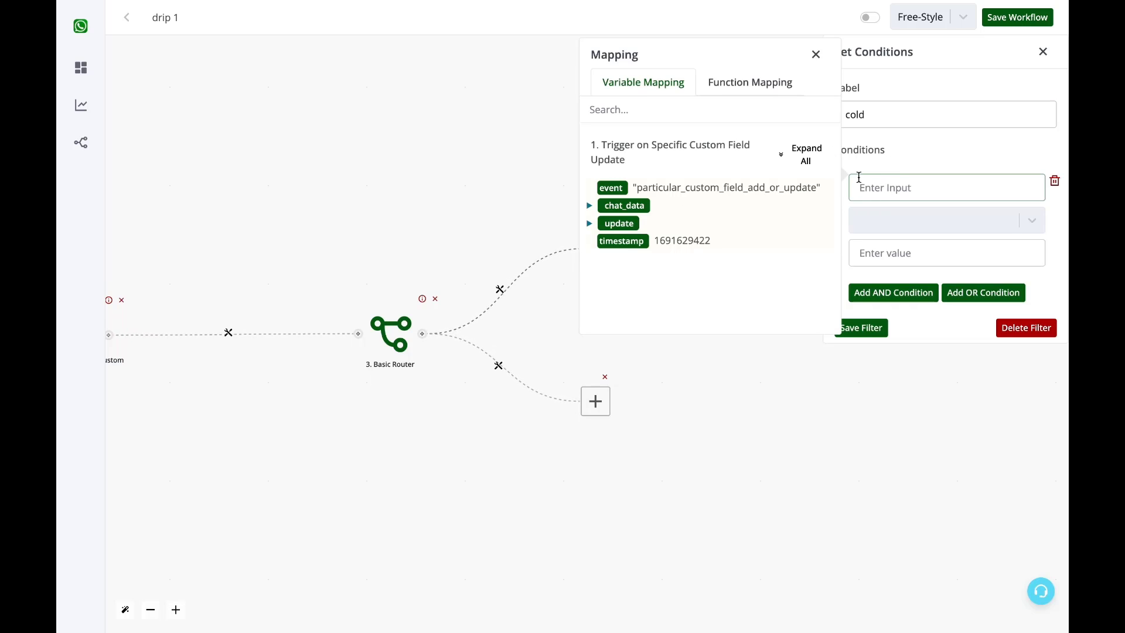
click(803, 155)
scroll(692, 255, down, 8)
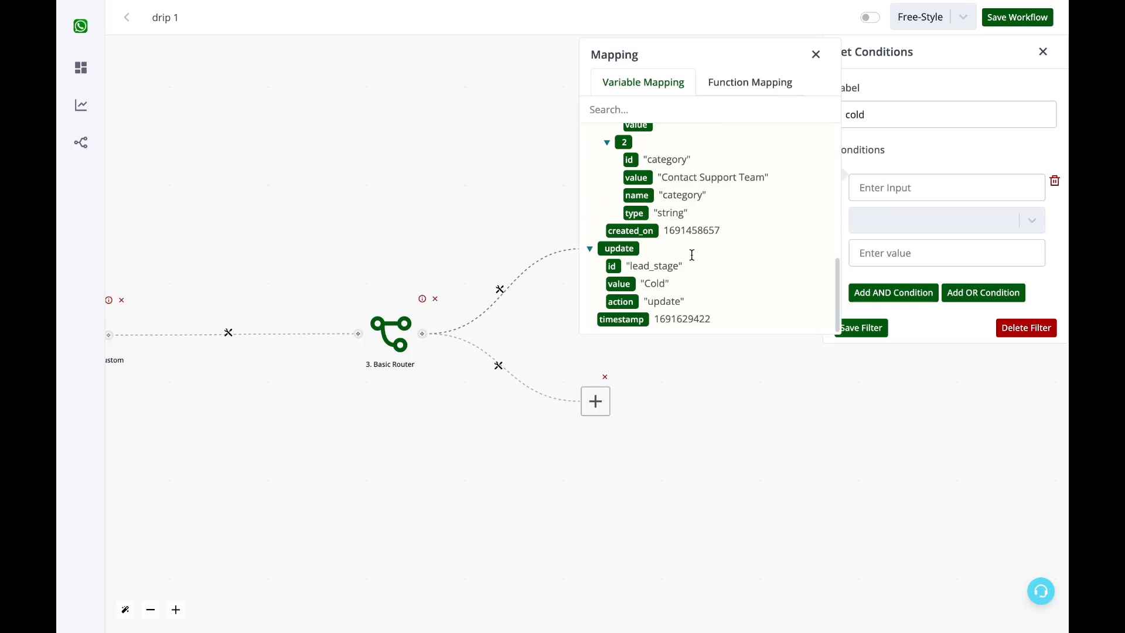
click(624, 291)
Complete the cold filter condition as 'is Cold' and save it.
click(905, 221)
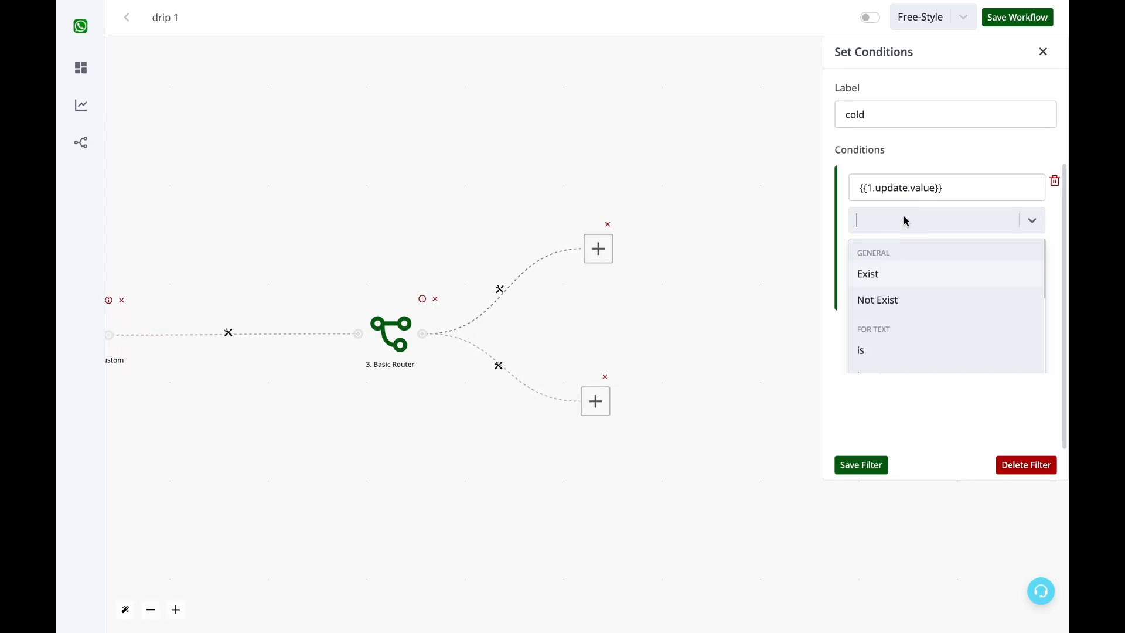
click(877, 352)
drag(946, 186, 842, 191)
click(896, 252)
text(Cold)
click(860, 328)
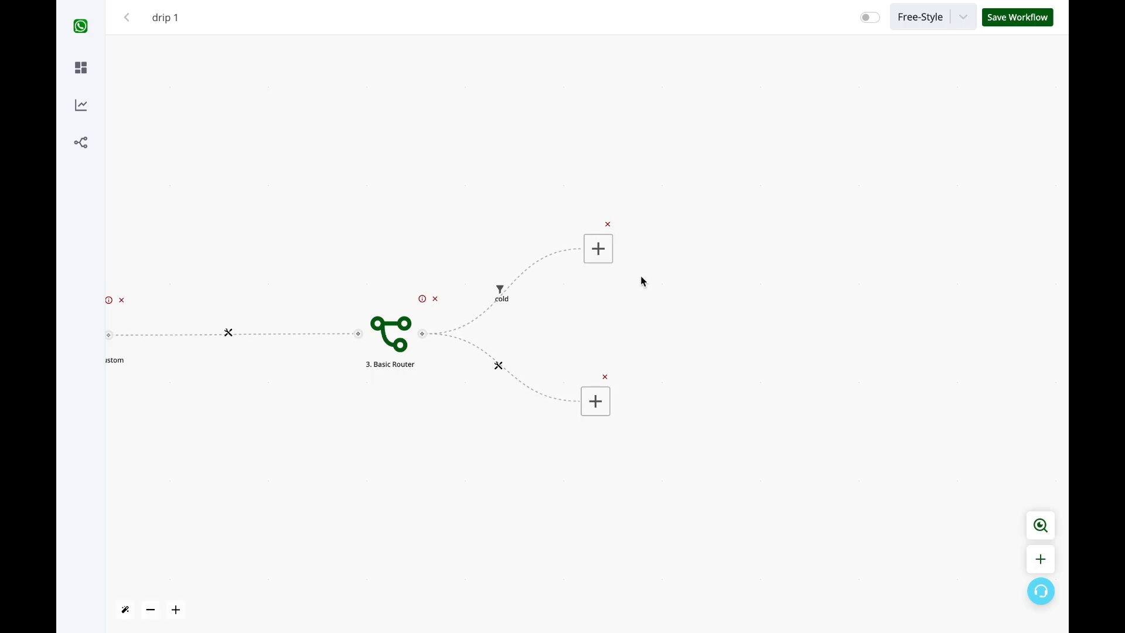
Add a filter labelled 'Hot' on the lower branch with {{1.update.value}} as input.
click(499, 367)
click(520, 379)
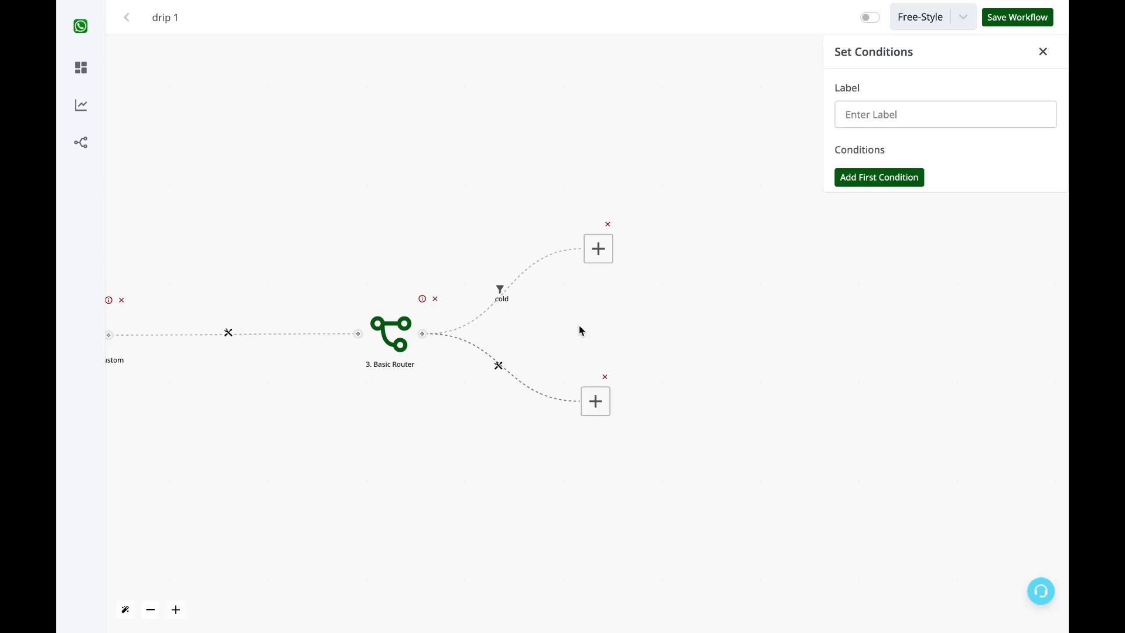
click(914, 115)
text(Hot)
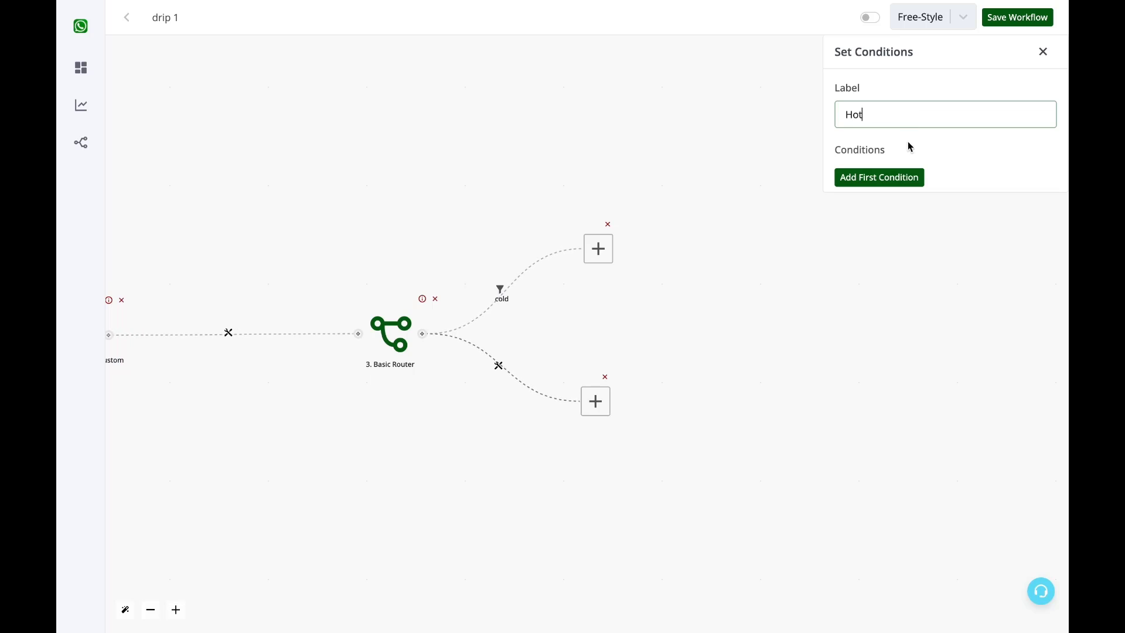
click(904, 176)
click(906, 186)
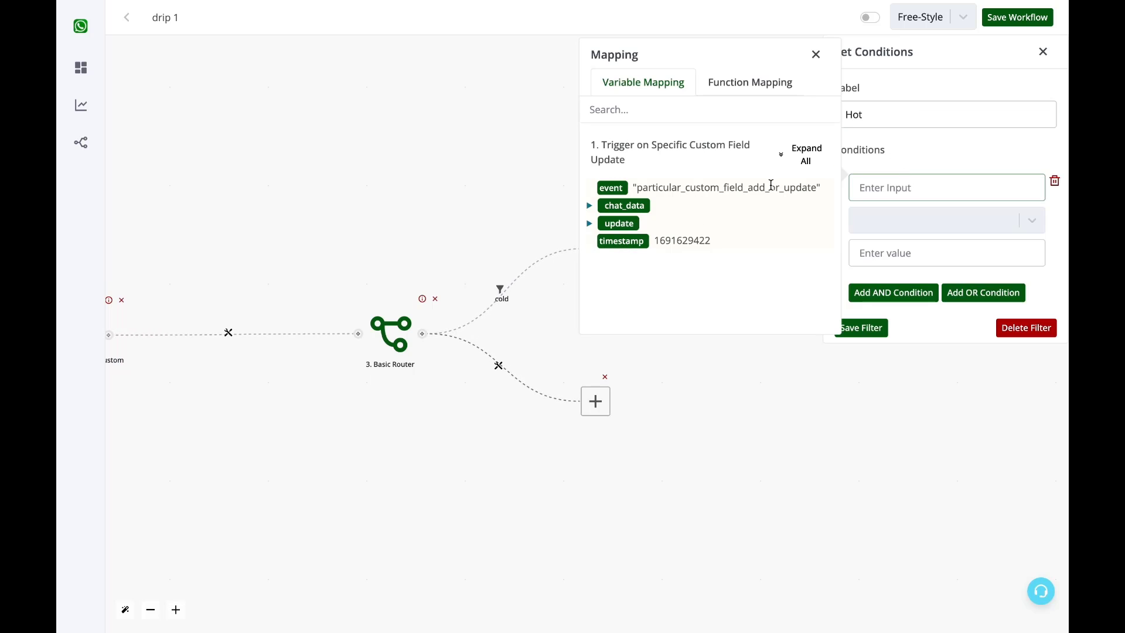
click(806, 156)
scroll(704, 257, down, 5)
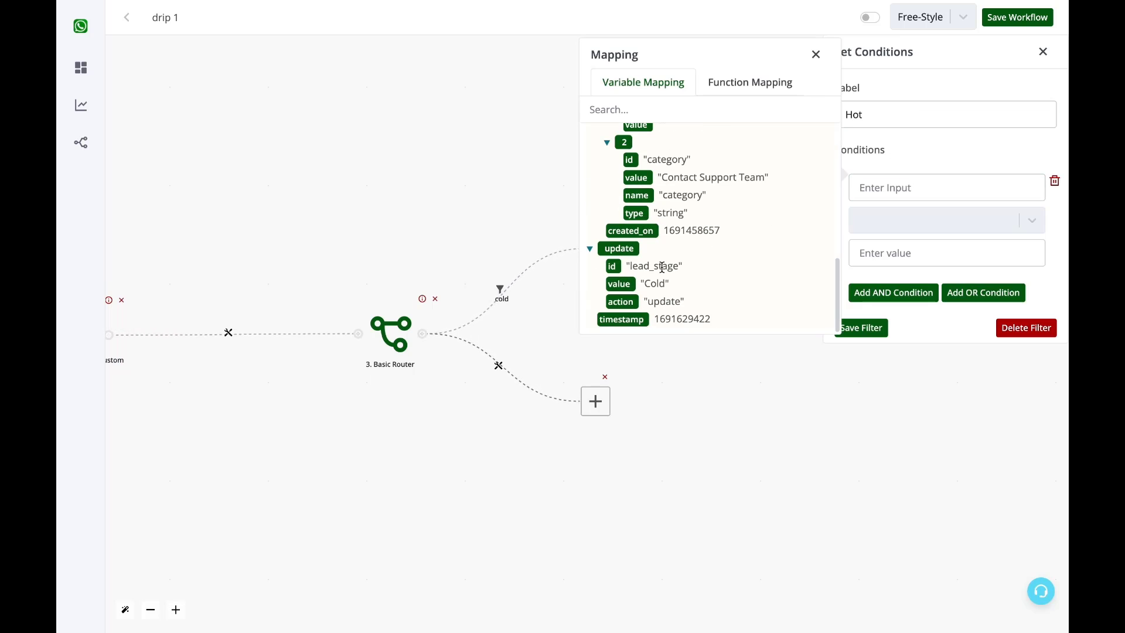
click(621, 285)
Set the Hot filter's condition to 'is Hot' and save it.
click(891, 214)
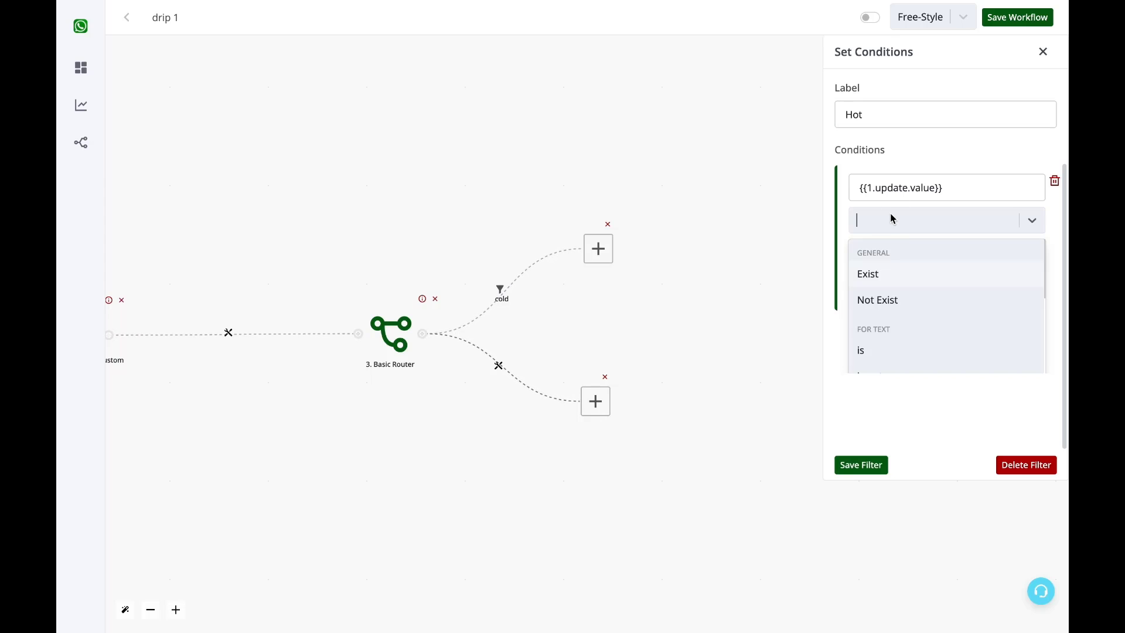
click(883, 360)
click(888, 256)
text(Hot)
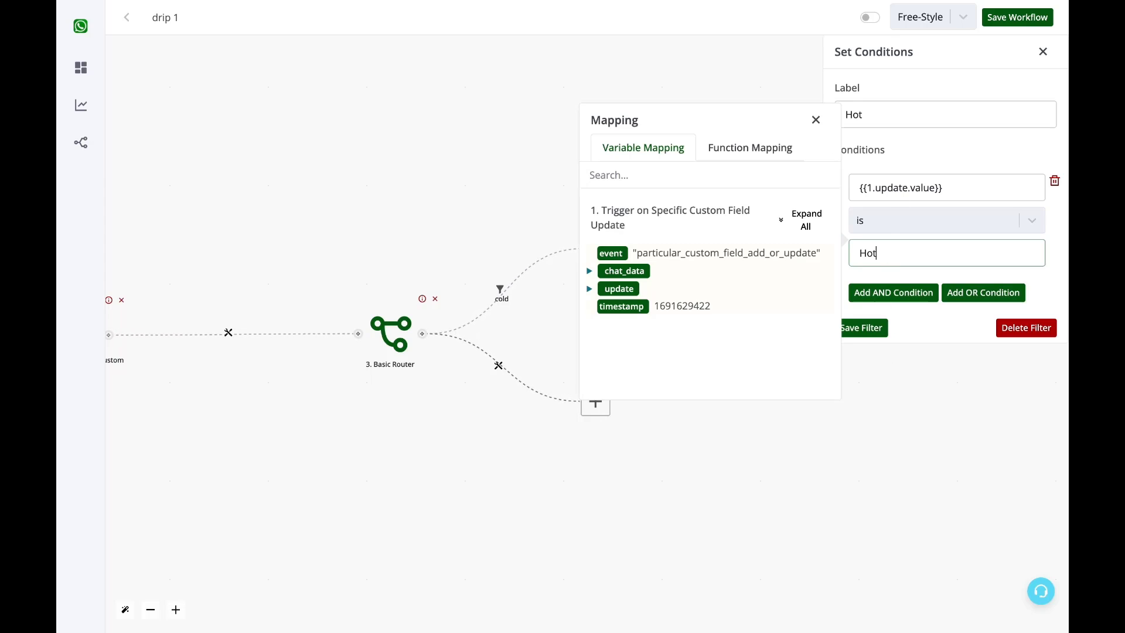
click(814, 225)
scroll(741, 329, down, 10)
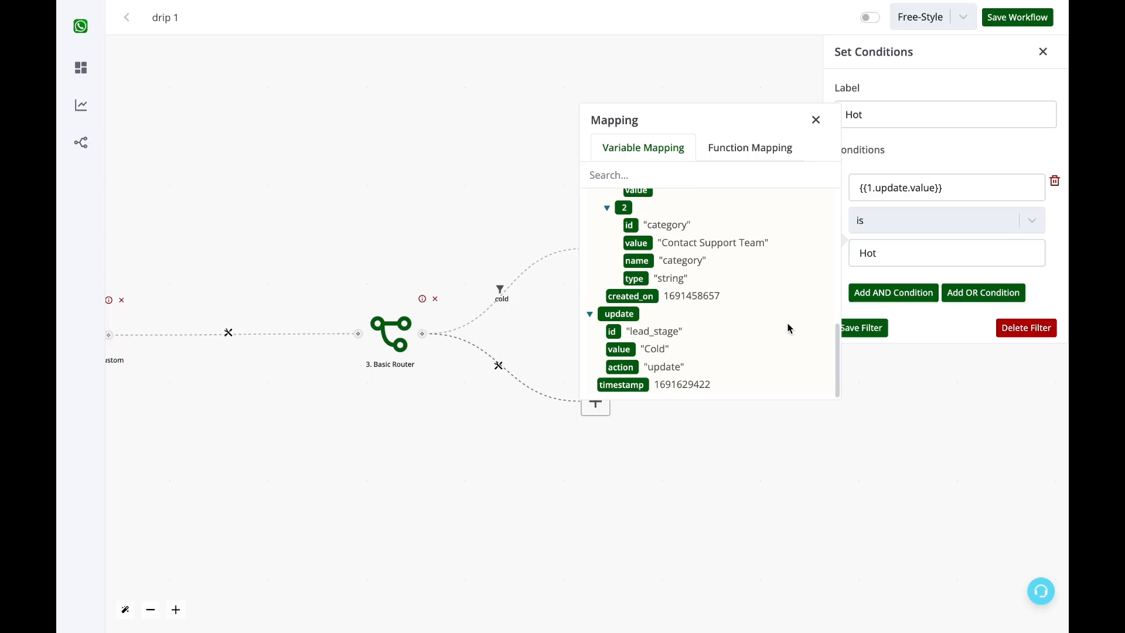
click(816, 120)
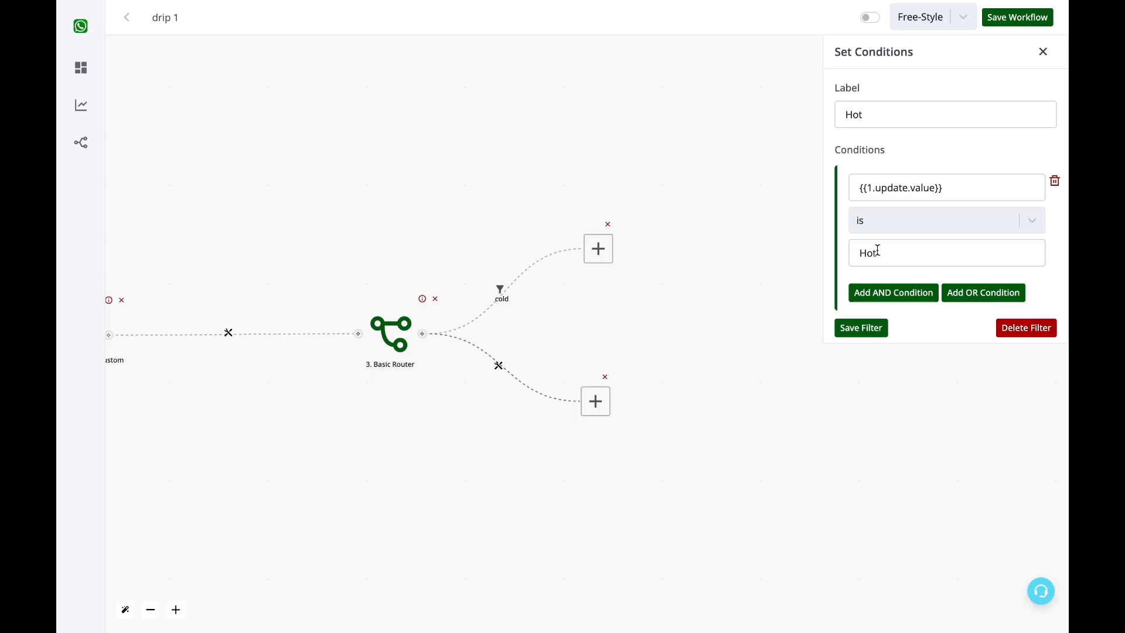
click(873, 330)
click(591, 413)
drag(591, 414, 596, 418)
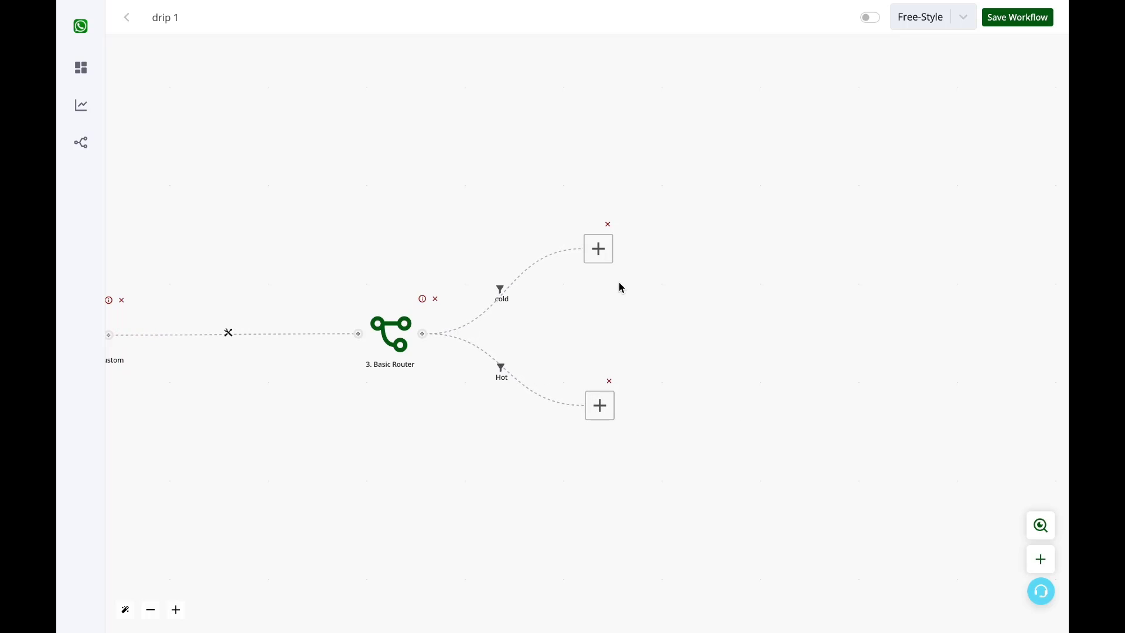
drag(592, 322, 872, 314)
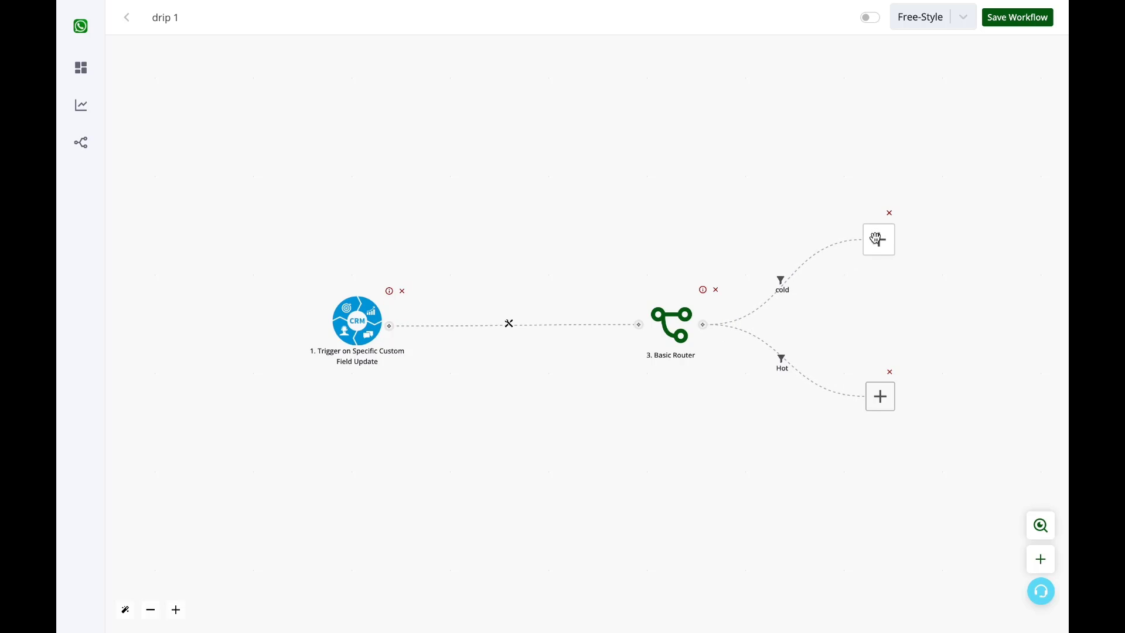
drag(877, 240, 882, 222)
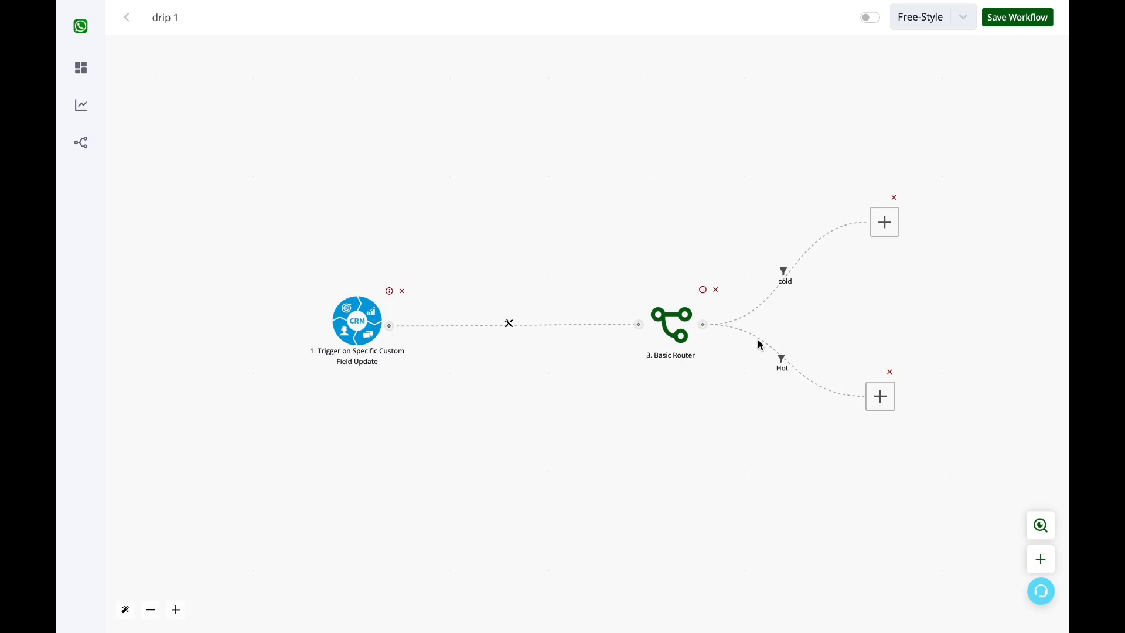
drag(882, 397, 896, 397)
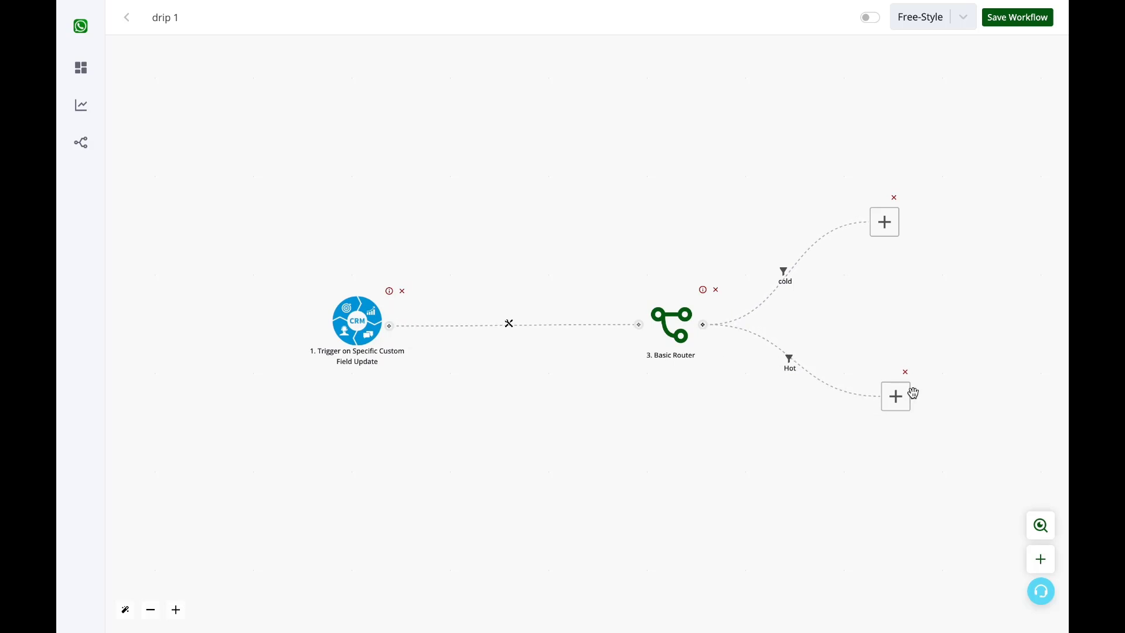
drag(992, 369, 653, 380)
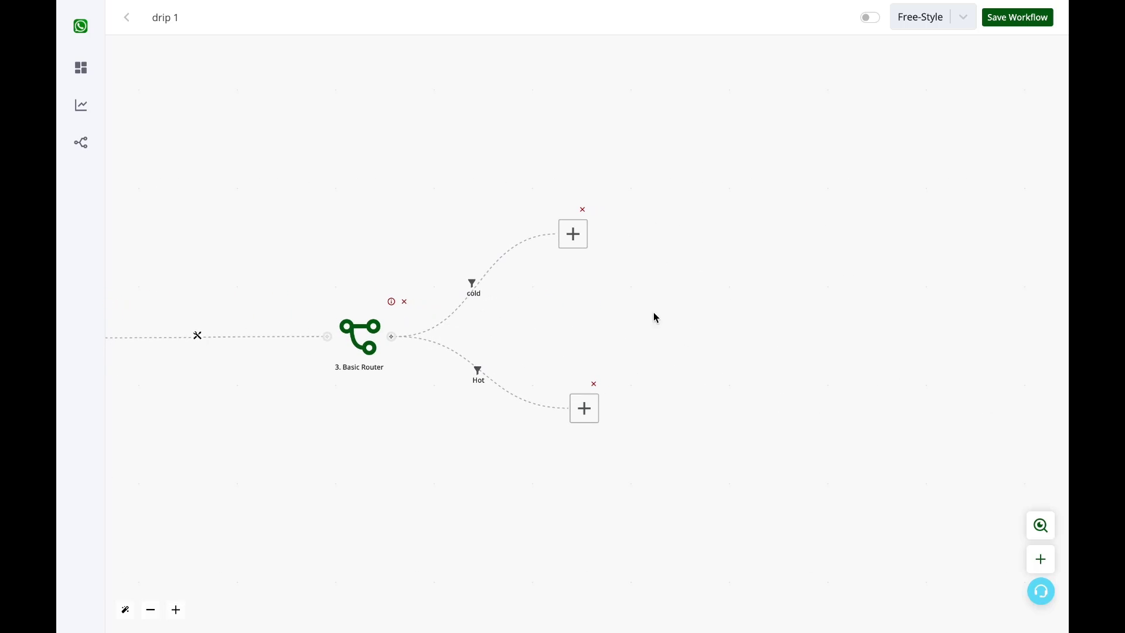
Choose the CRM app's Send Template Message action for the cold branch's step.
click(575, 236)
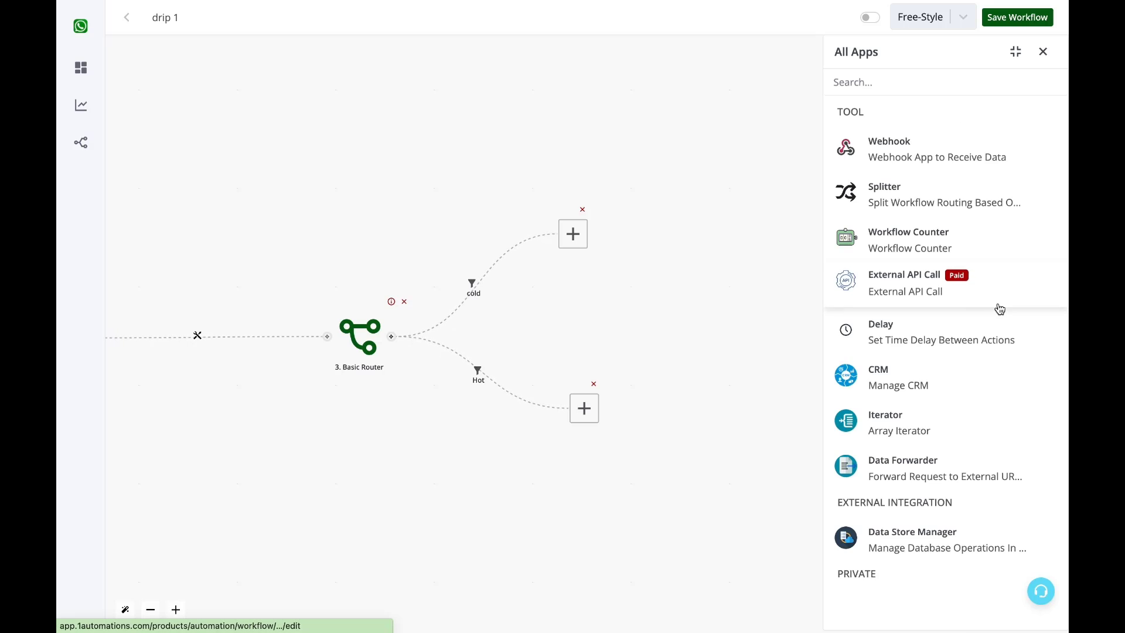
click(886, 378)
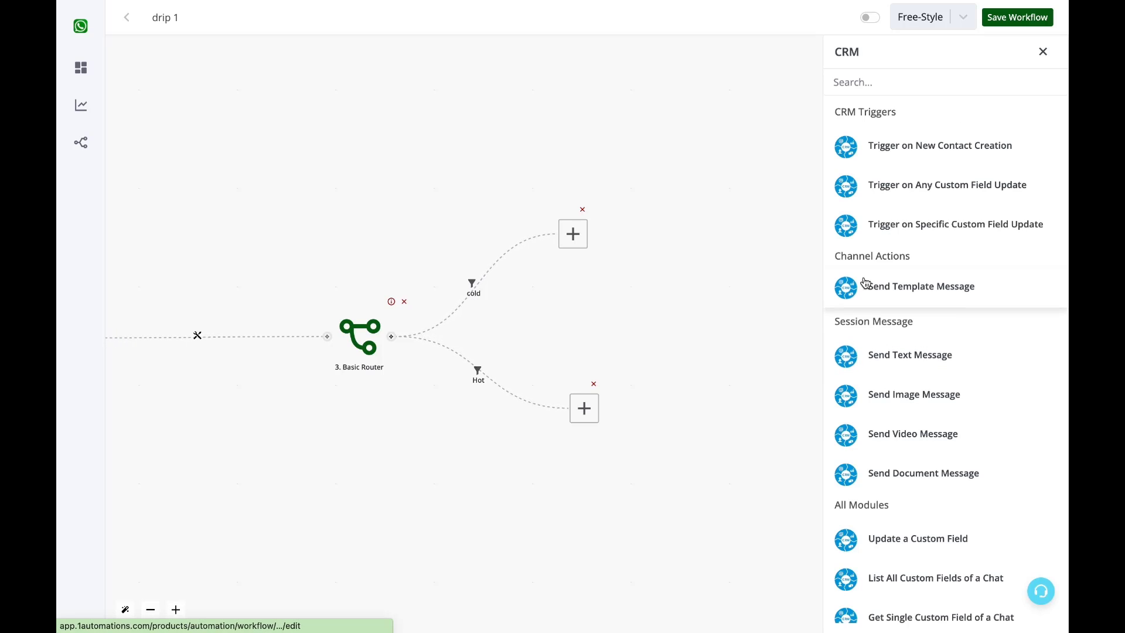
click(878, 286)
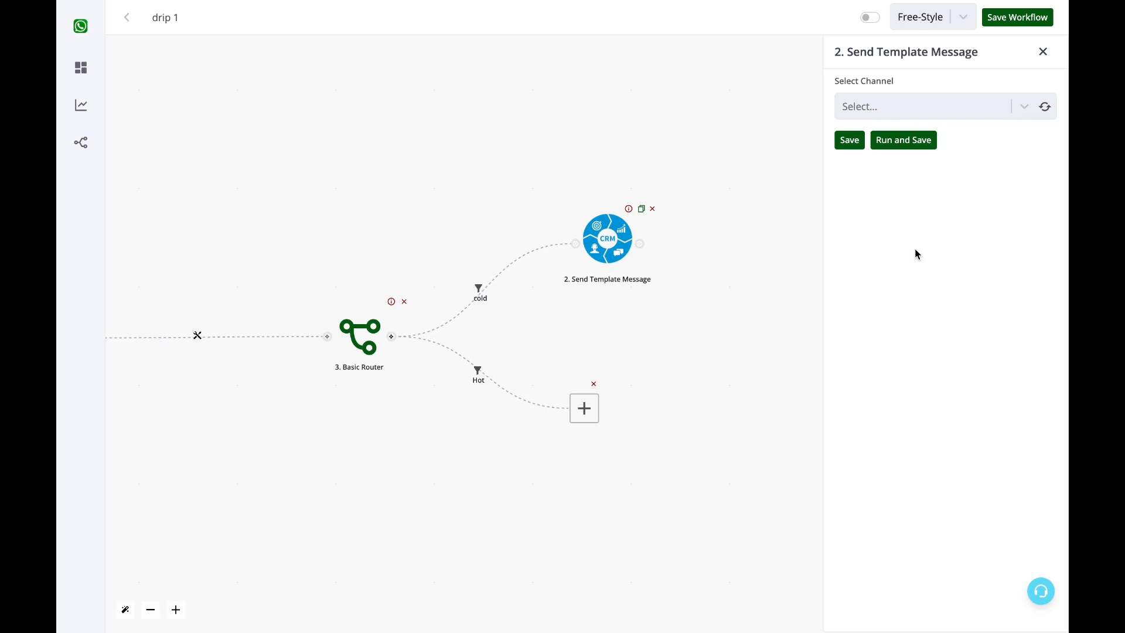
Set the step to send over Channel #1 using template test_alert_3 en, refreshing both lists.
drag(658, 319, 598, 334)
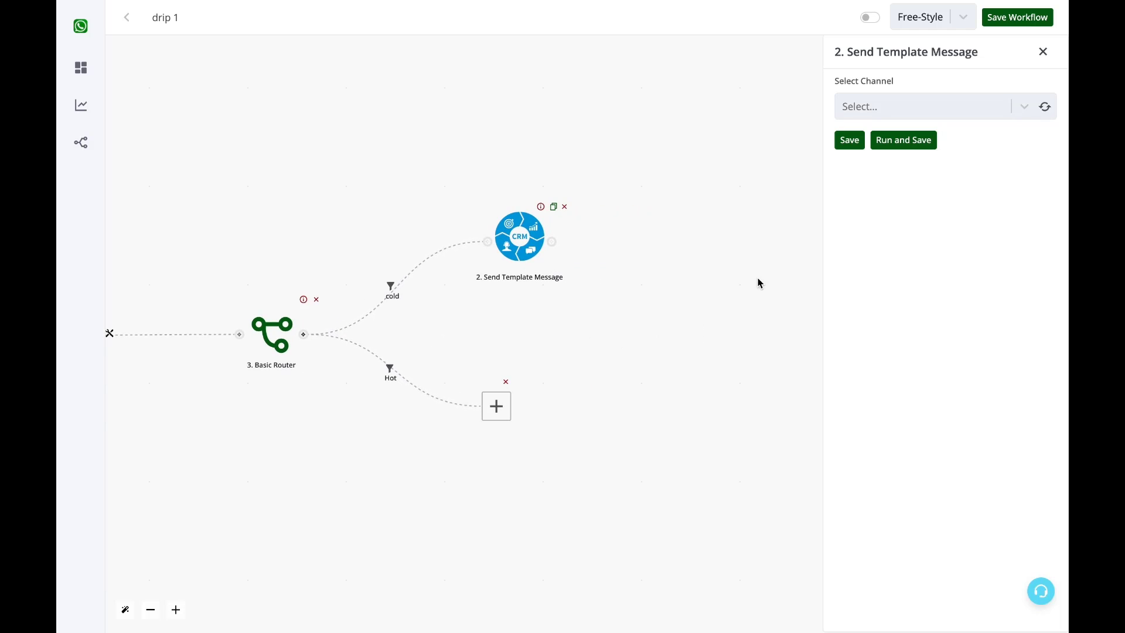
click(998, 109)
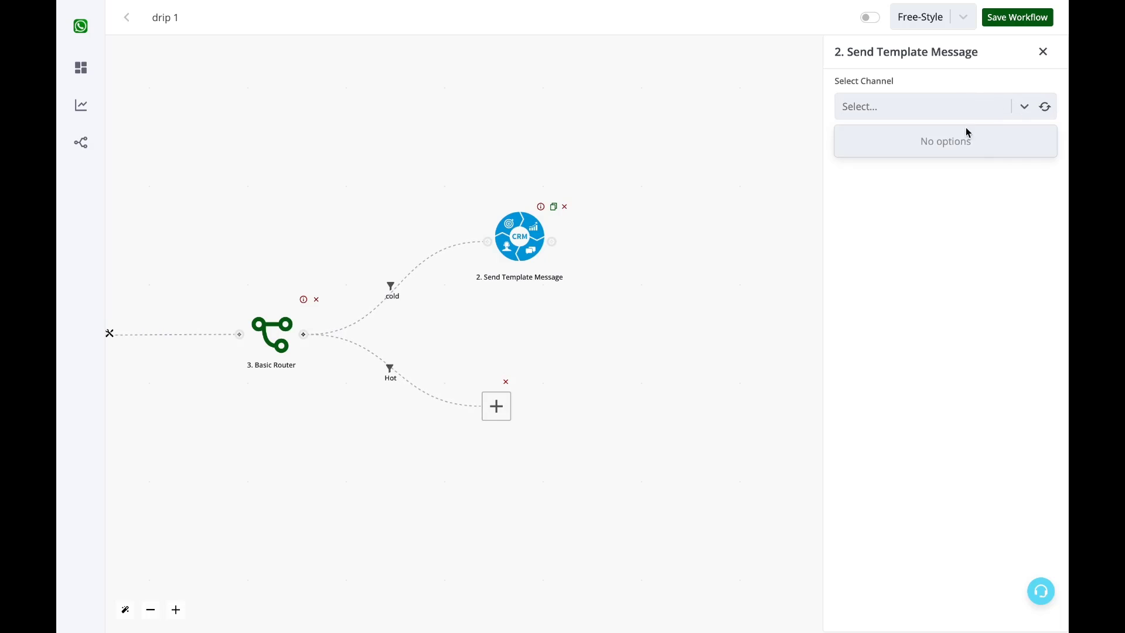
click(974, 109)
click(1047, 107)
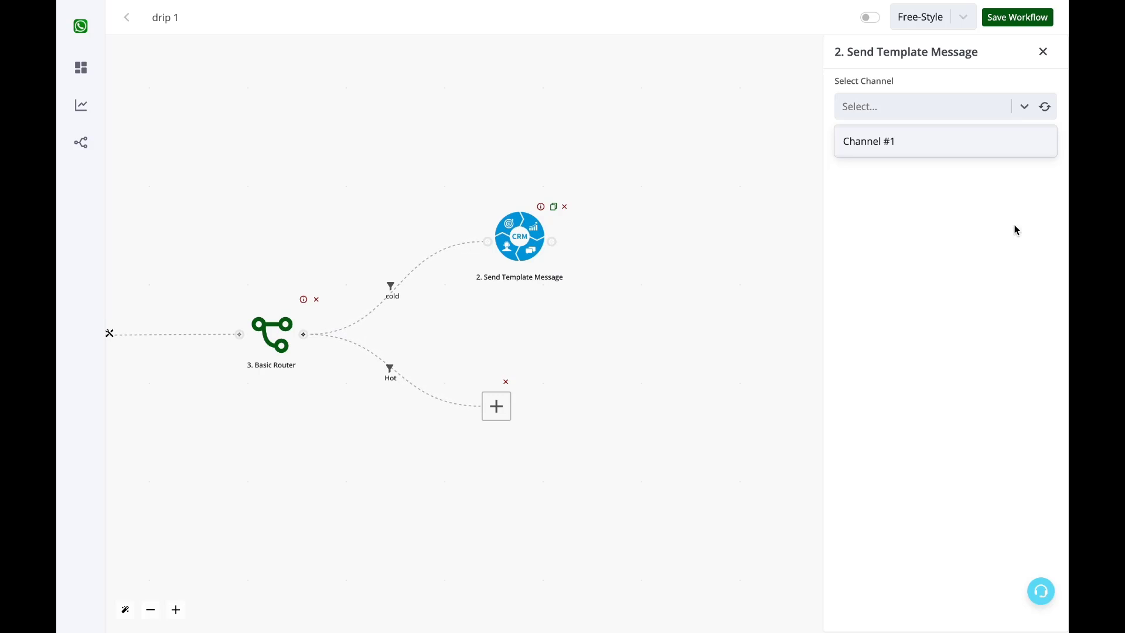
click(905, 142)
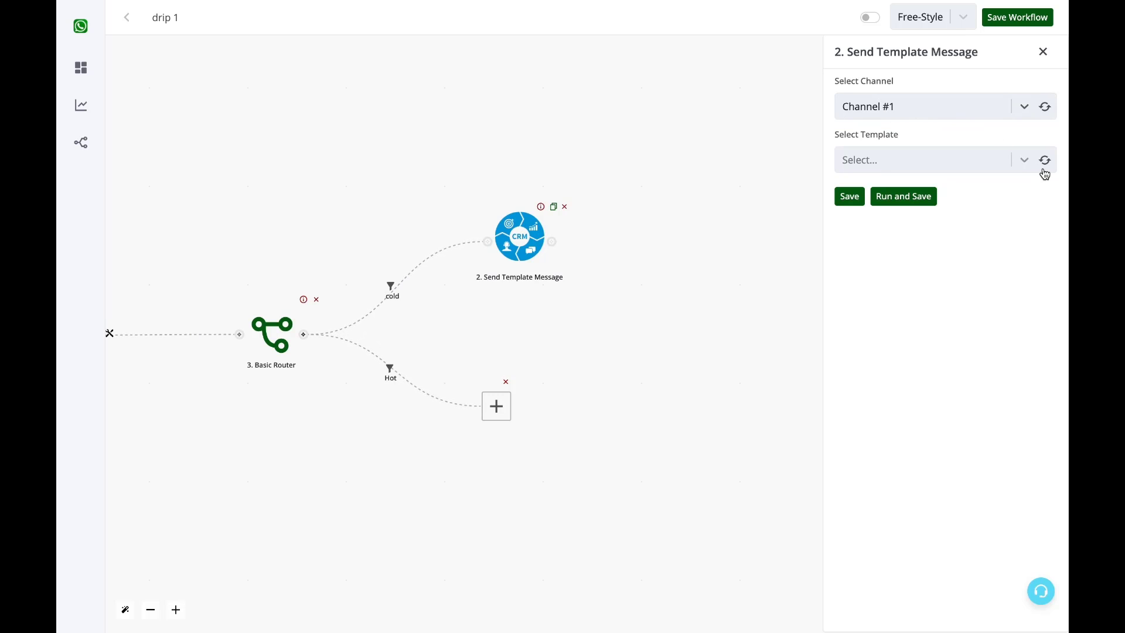
click(1015, 160)
click(1047, 161)
click(970, 169)
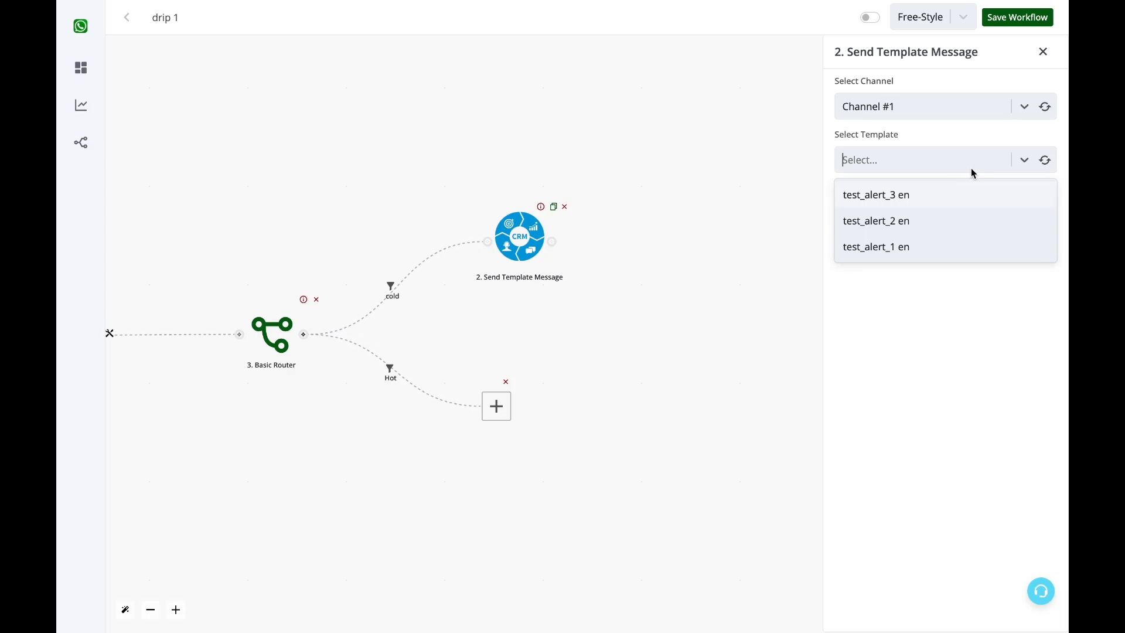
click(941, 199)
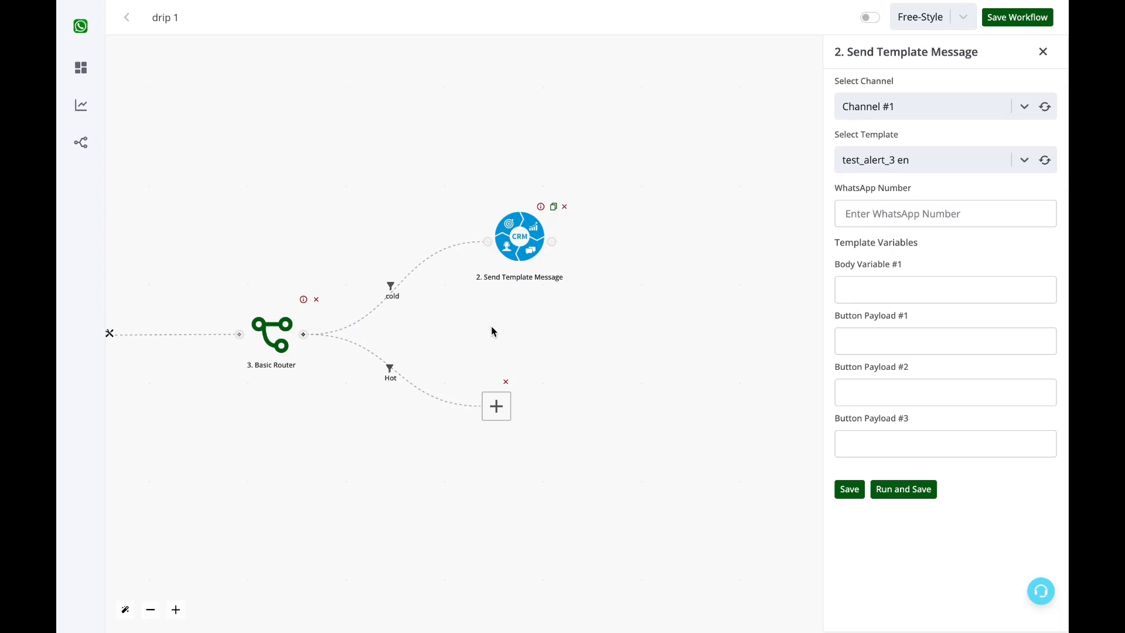
Map the cold-branch message's WhatsApp Number to the trigger's {{1.chat_data.waba}} value.
drag(505, 324, 692, 340)
drag(328, 228, 410, 238)
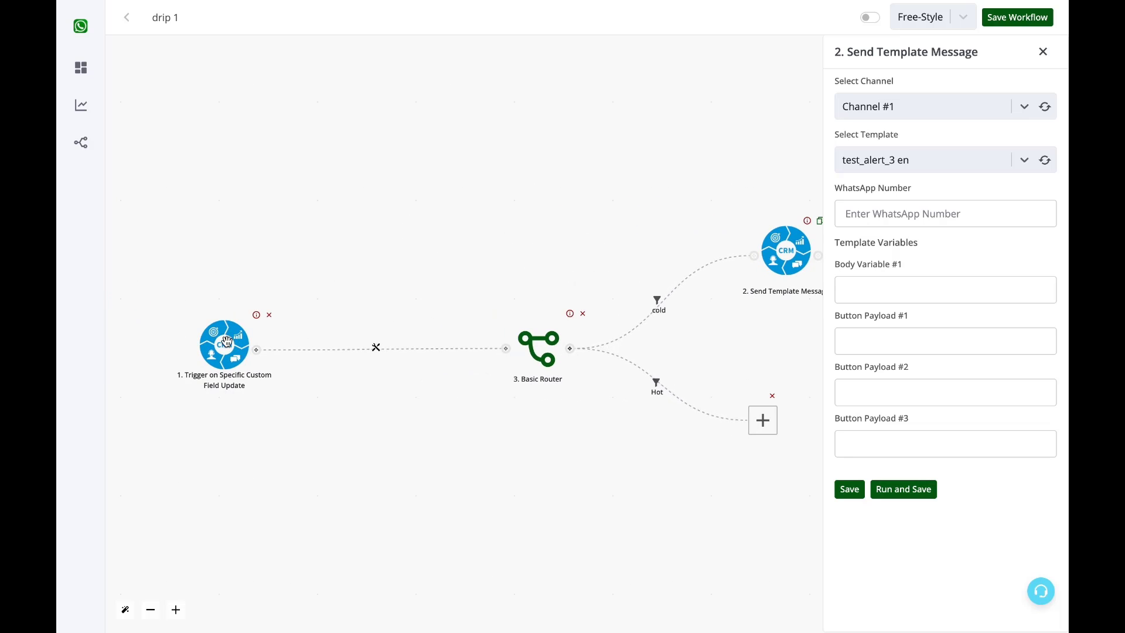
click(980, 209)
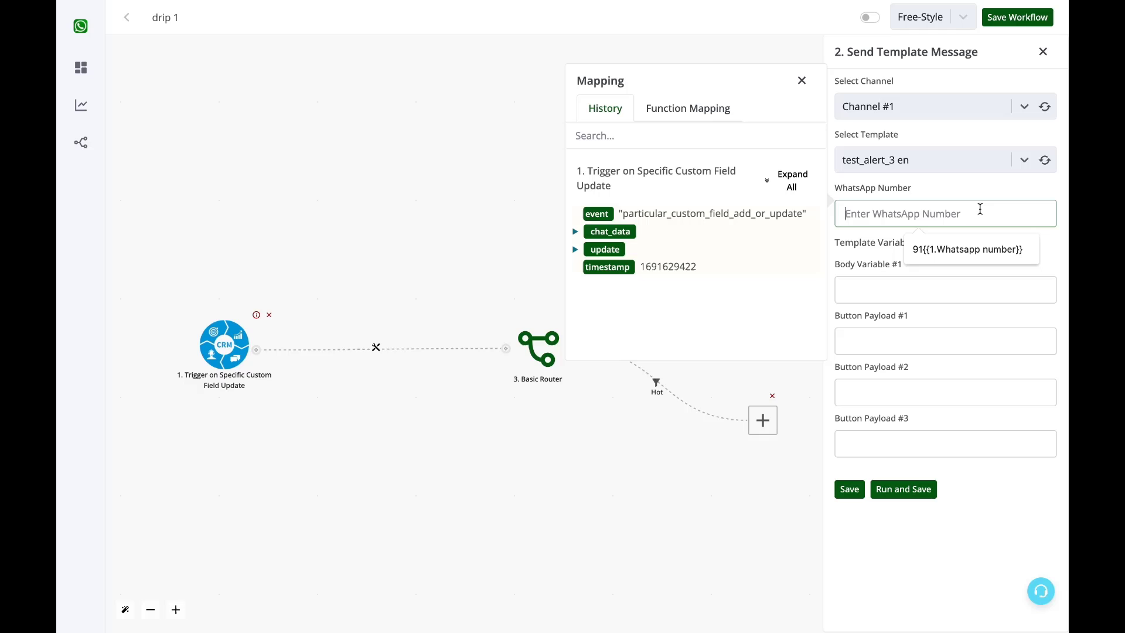
click(789, 181)
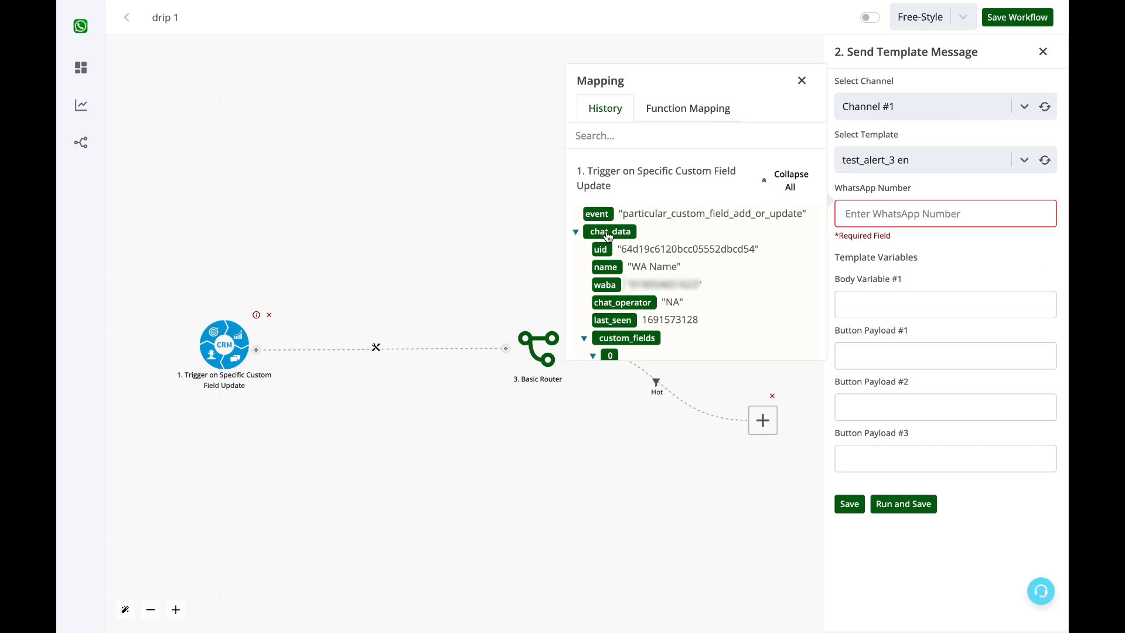
click(608, 287)
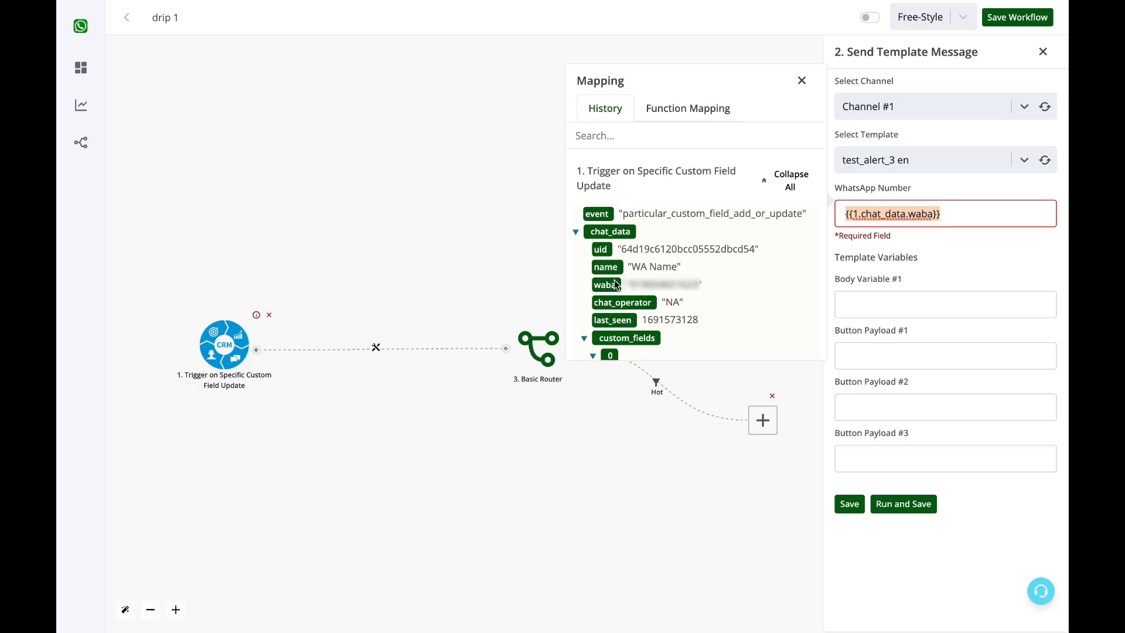
click(908, 294)
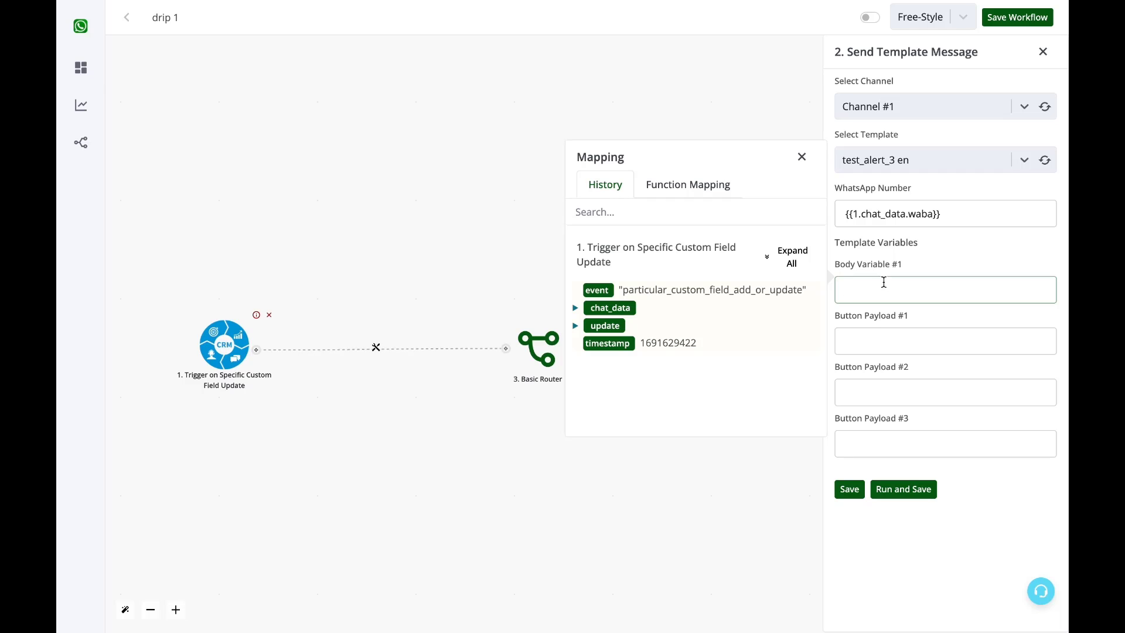
Check the Body Variable and Button Payload fields of the template message.
click(855, 317)
triple_click(855, 316)
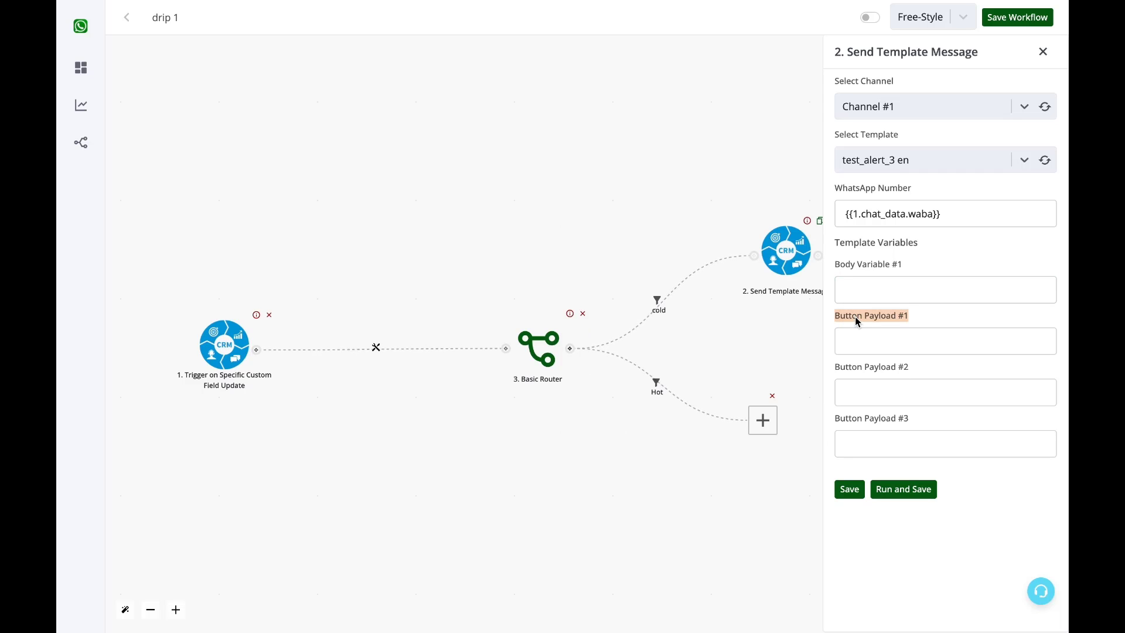
double_click(857, 368)
triple_click(857, 375)
click(853, 437)
click(853, 419)
triple_click(860, 420)
triple_click(885, 317)
click(885, 342)
click(884, 368)
triple_click(885, 369)
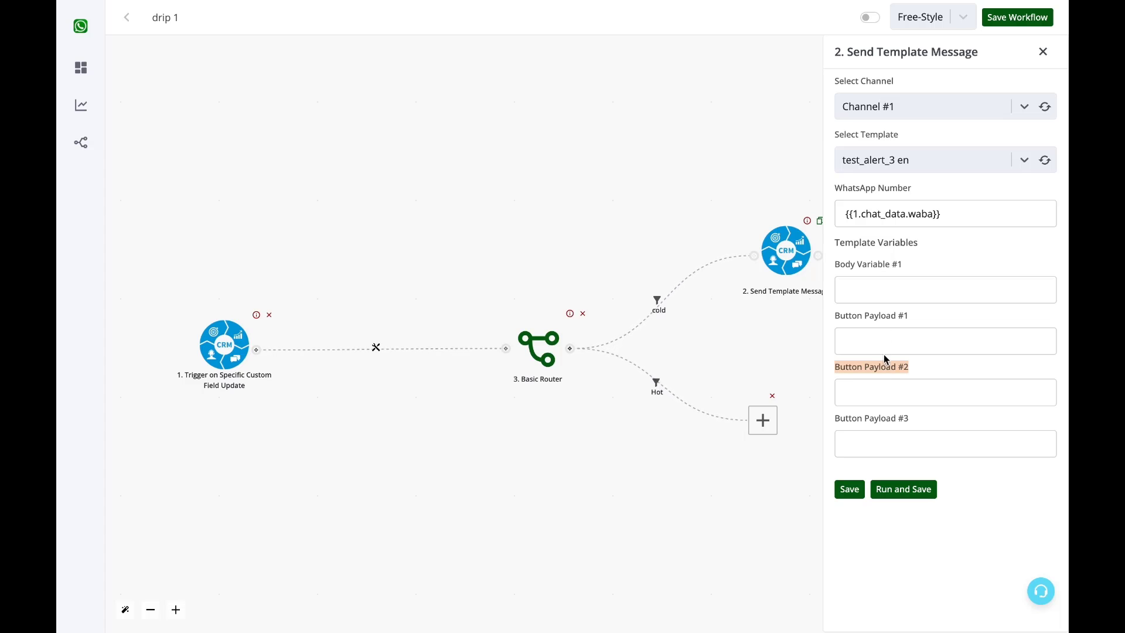
Map Body Variable #1 to the contact's name, {{1.chat_data.name}}.
click(884, 281)
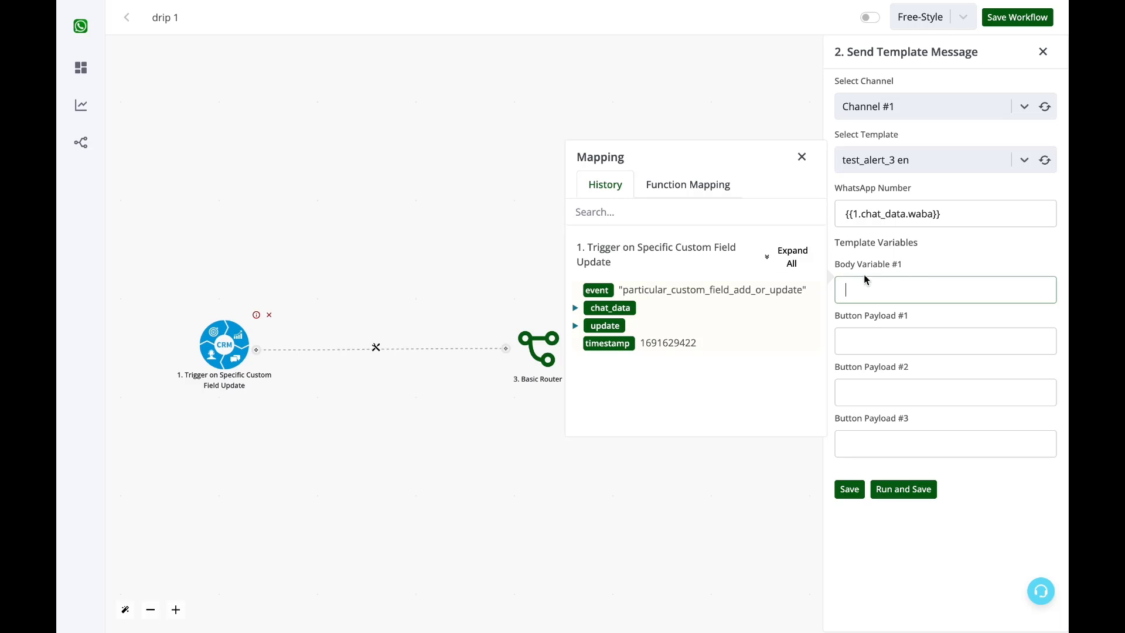
click(791, 257)
scroll(628, 347, down, 2)
scroll(627, 346, down, 3)
scroll(663, 408, down, 2)
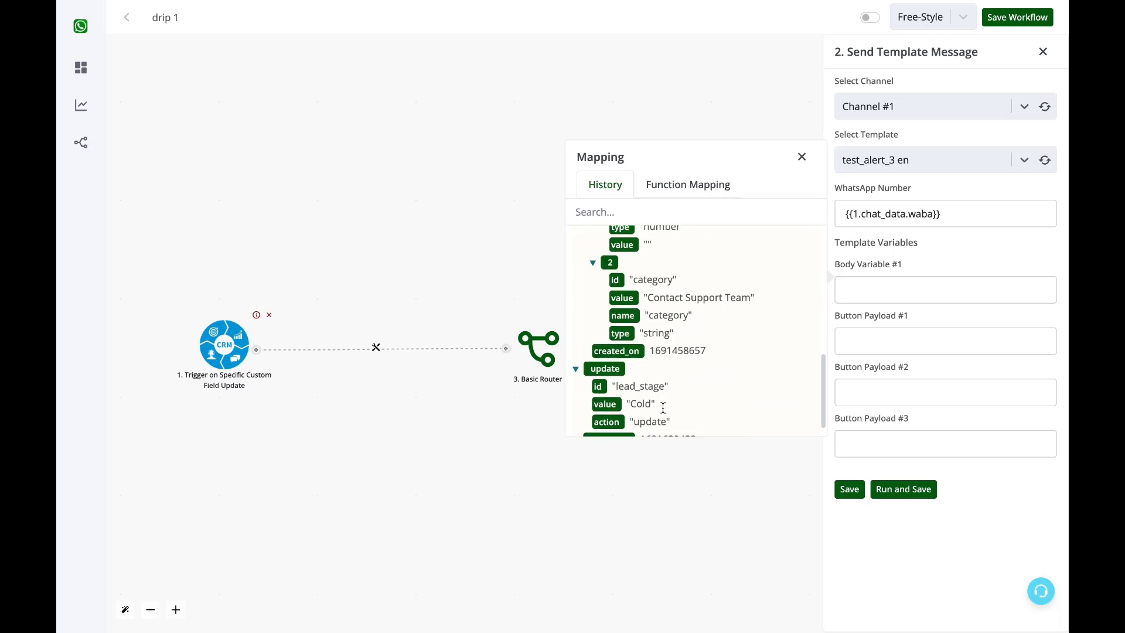
click(871, 291)
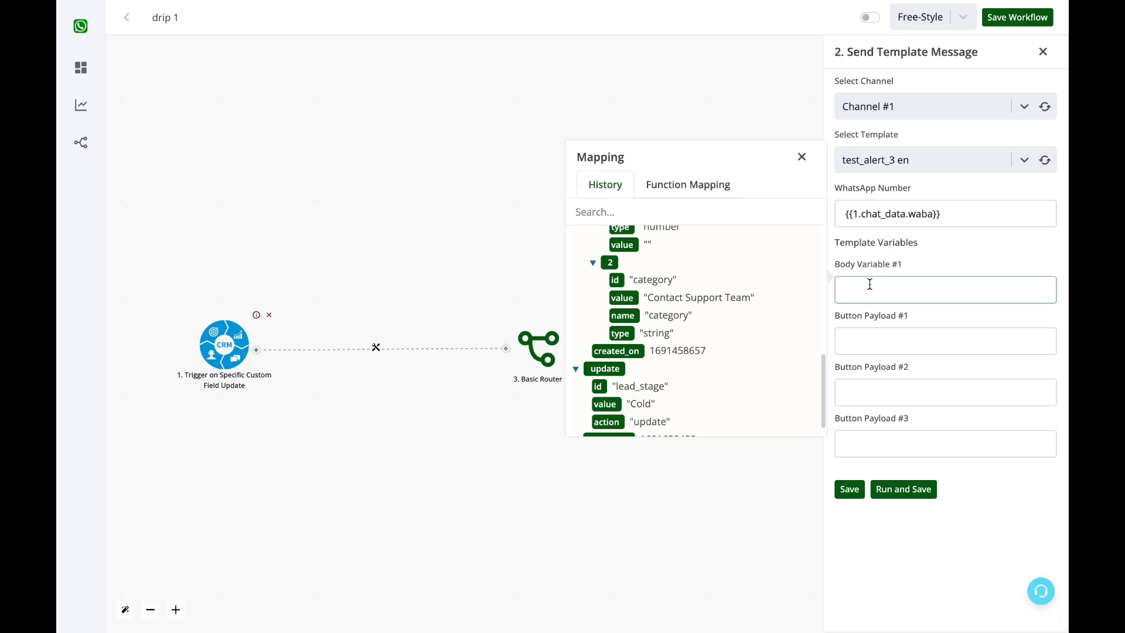
scroll(675, 292, up, 6)
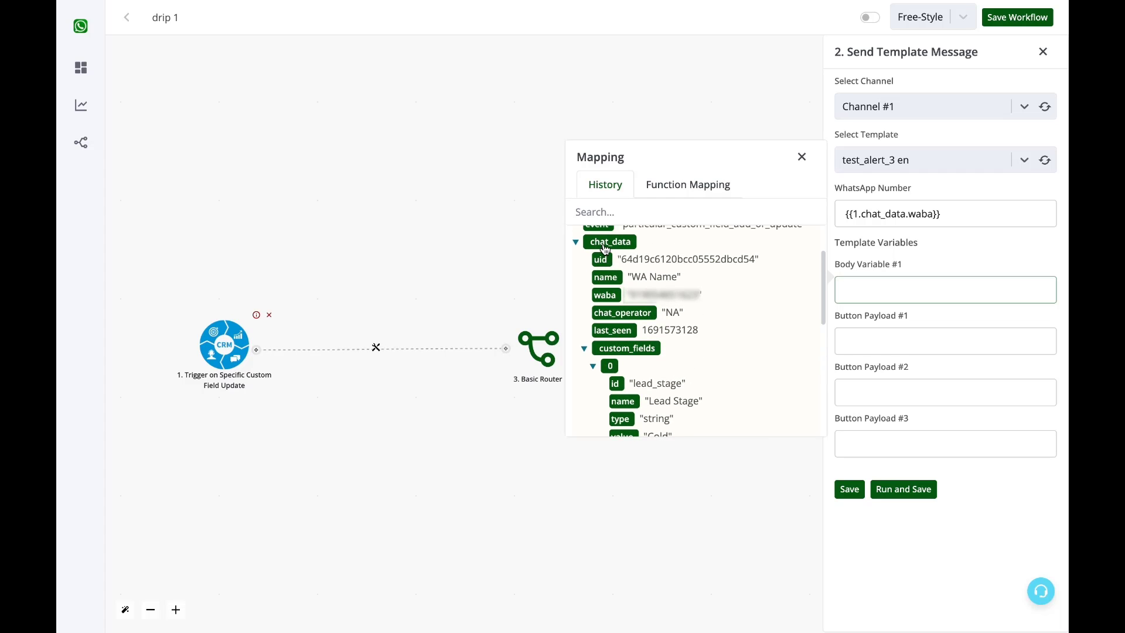
click(606, 277)
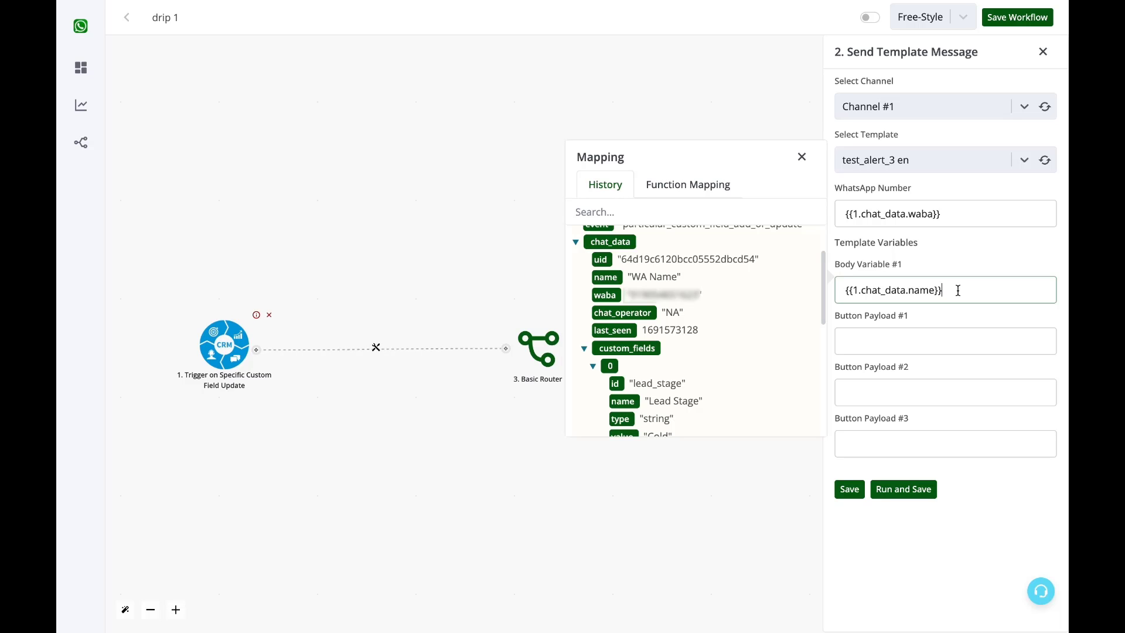
Review the Button Payload fields and save the template message step.
click(802, 157)
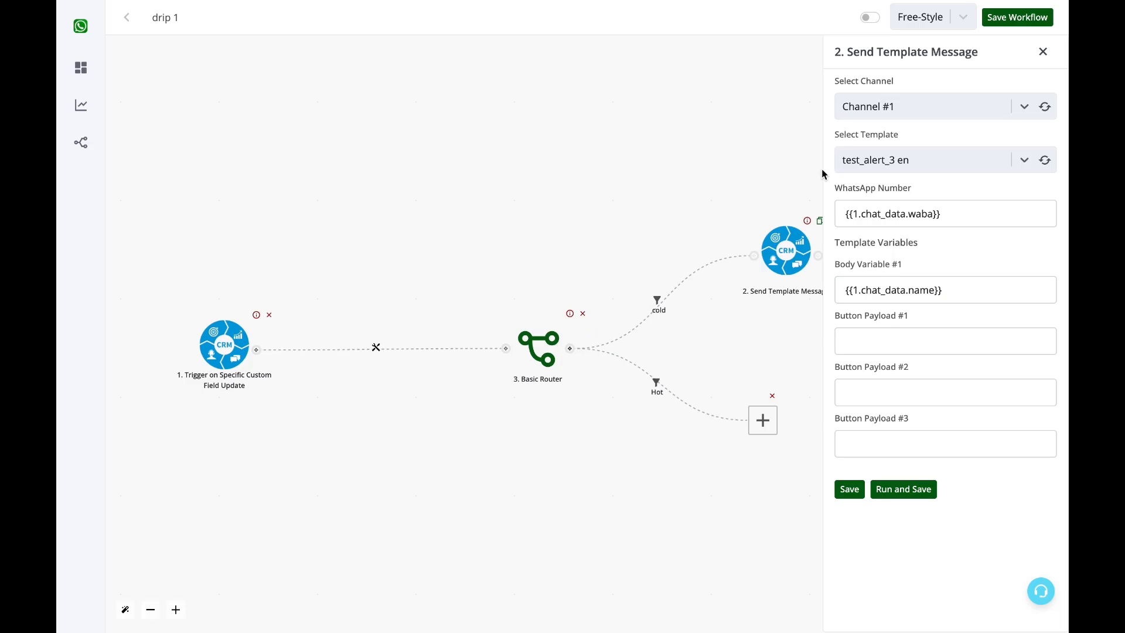
click(881, 331)
click(869, 394)
click(872, 432)
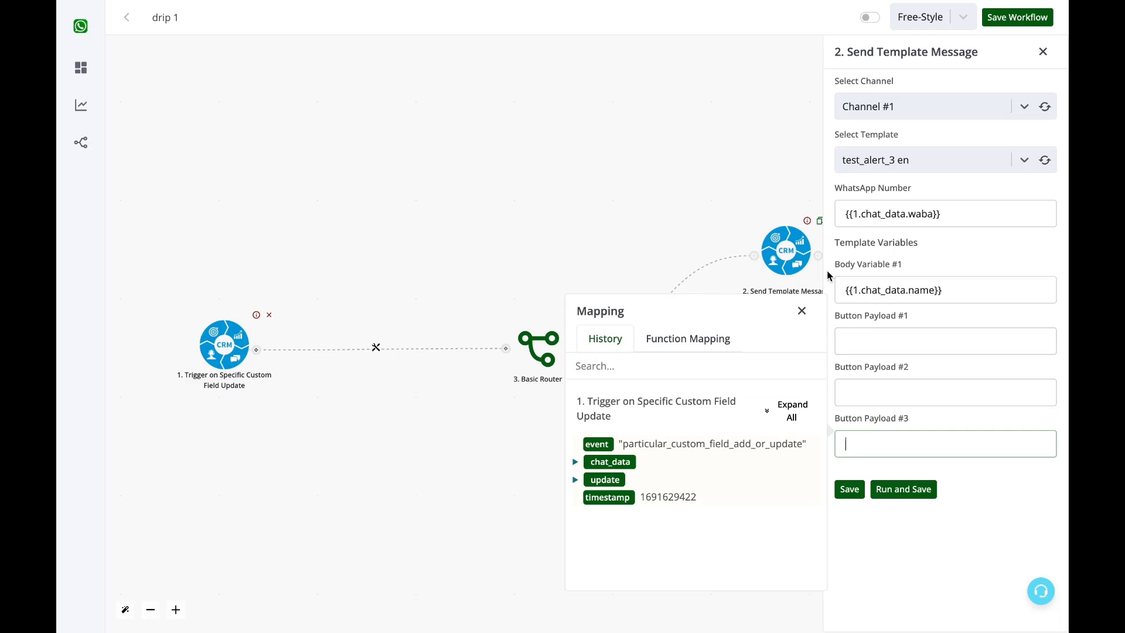
click(802, 311)
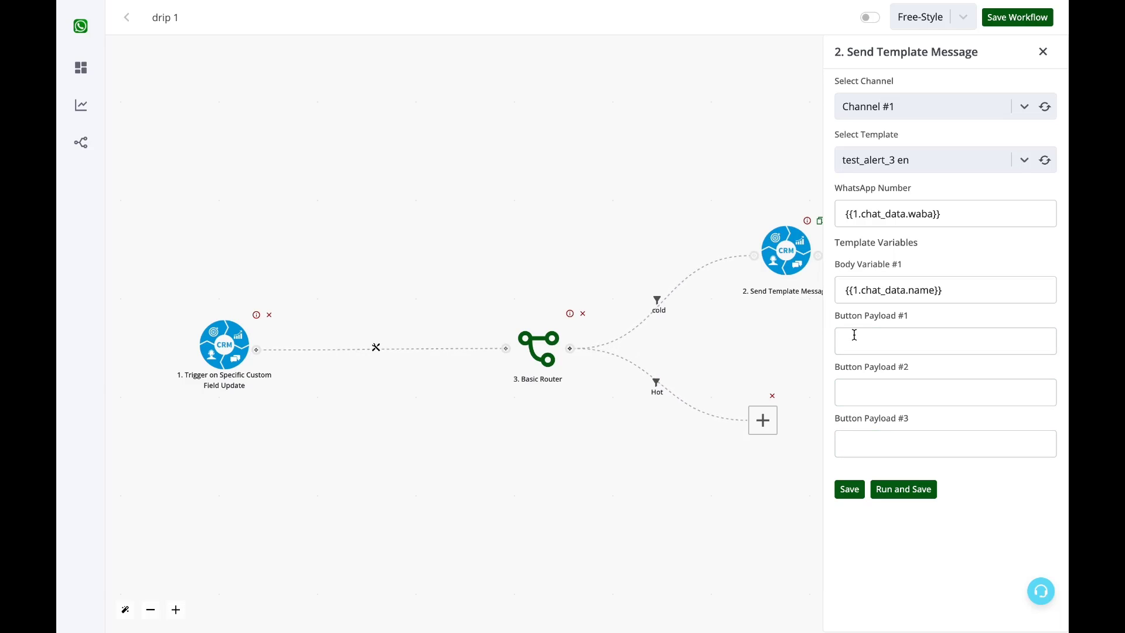
triple_click(846, 321)
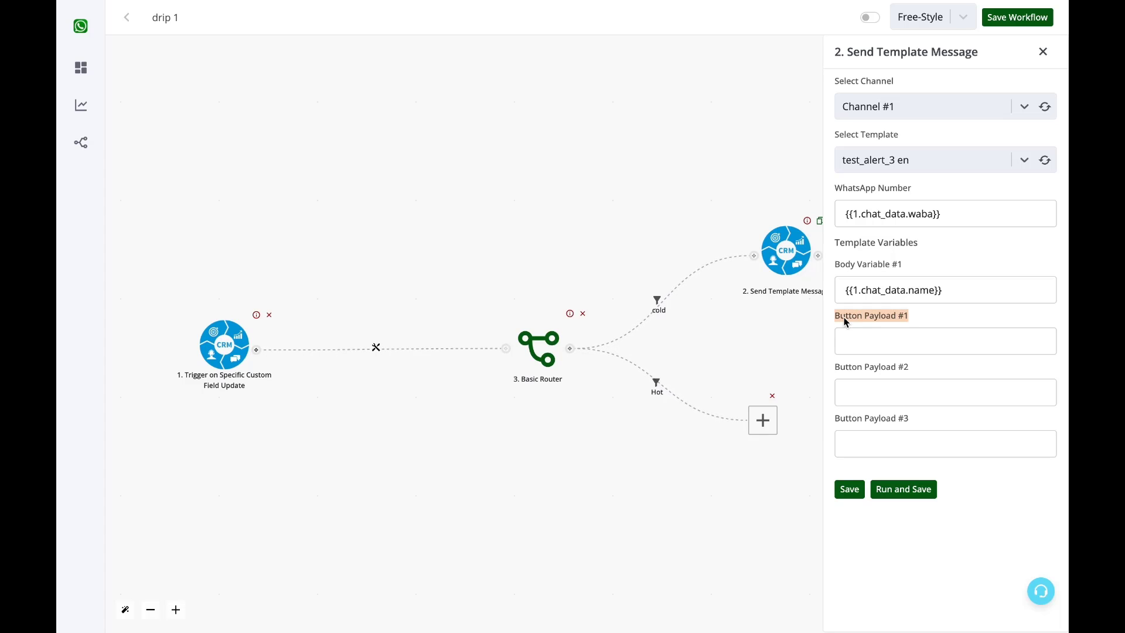
click(962, 290)
click(846, 494)
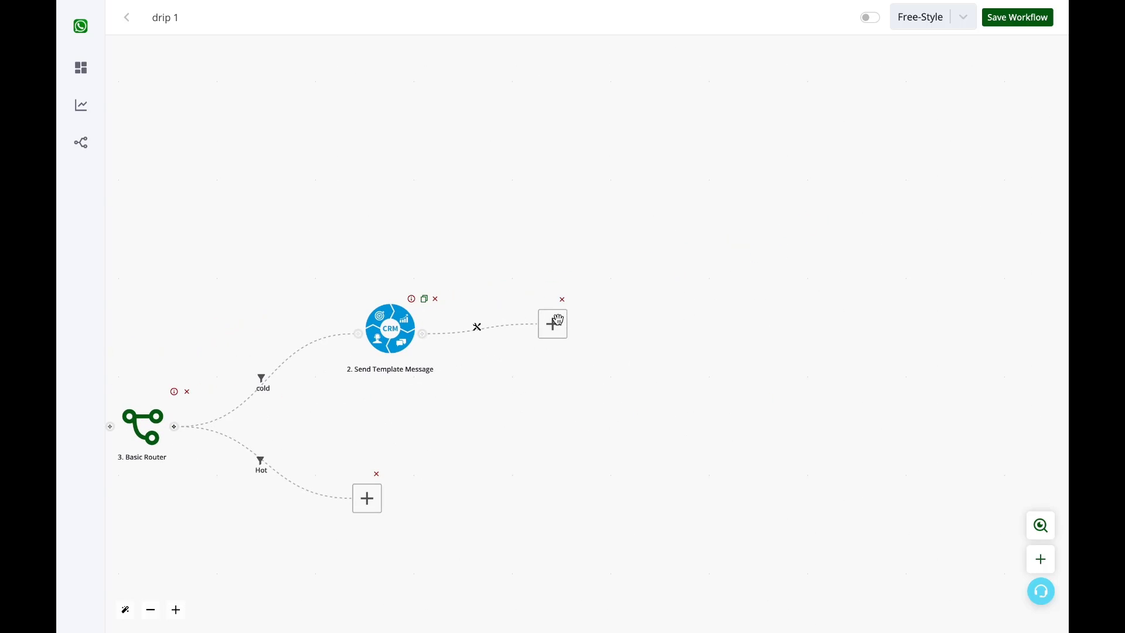
Add a Time Delay (Relative) step measured in days after the template message, followed by an empty step.
click(550, 322)
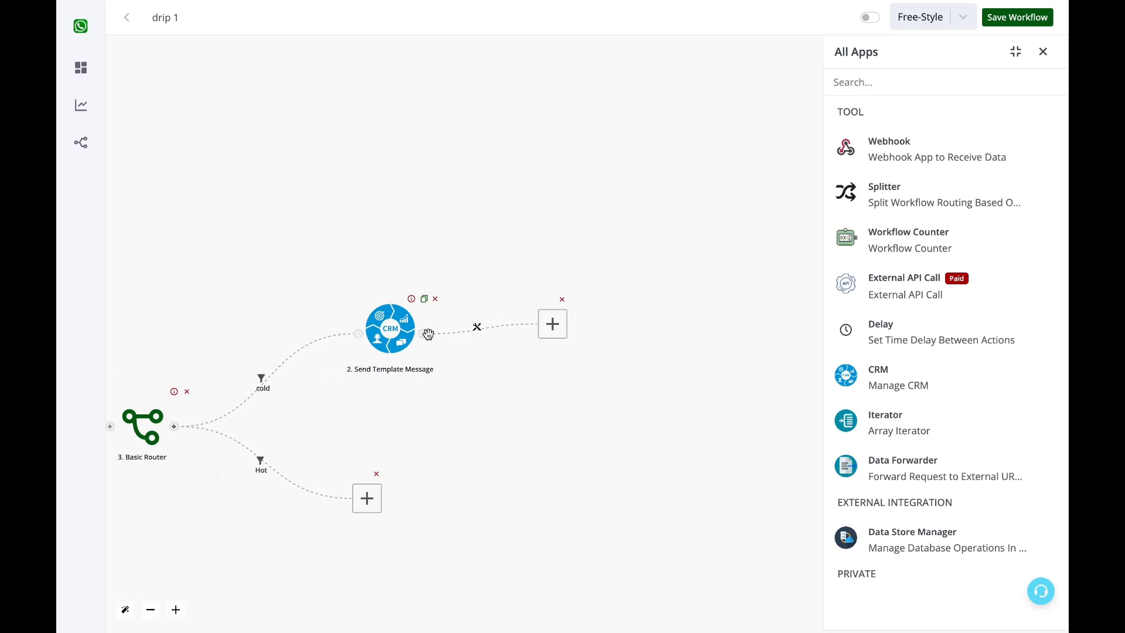
click(893, 343)
click(900, 142)
click(896, 115)
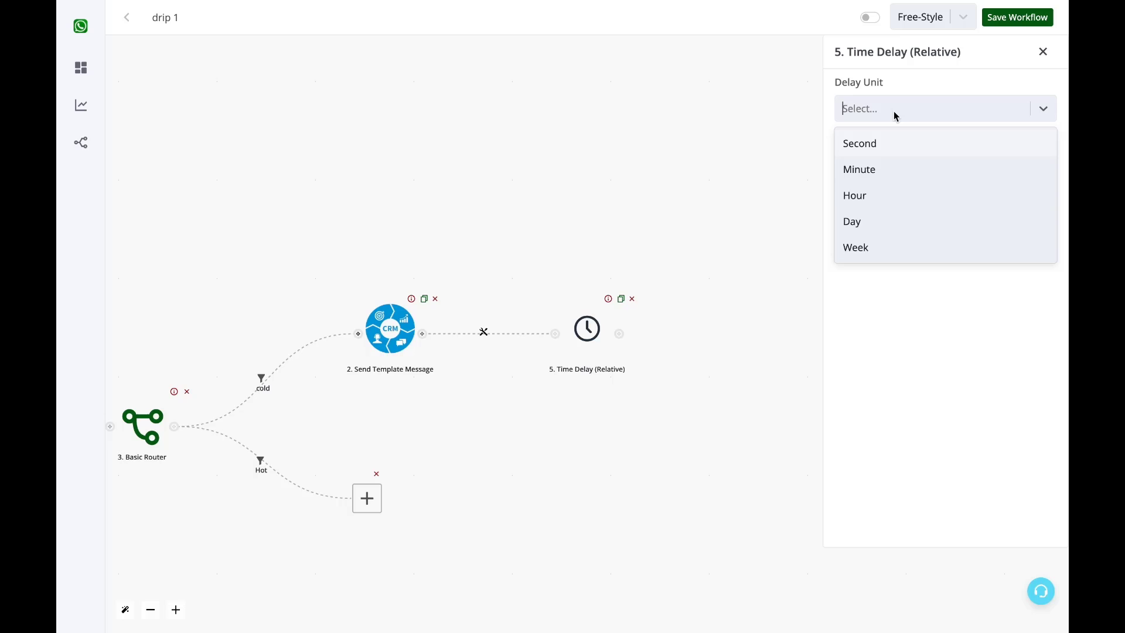
click(867, 222)
click(898, 162)
text(8)
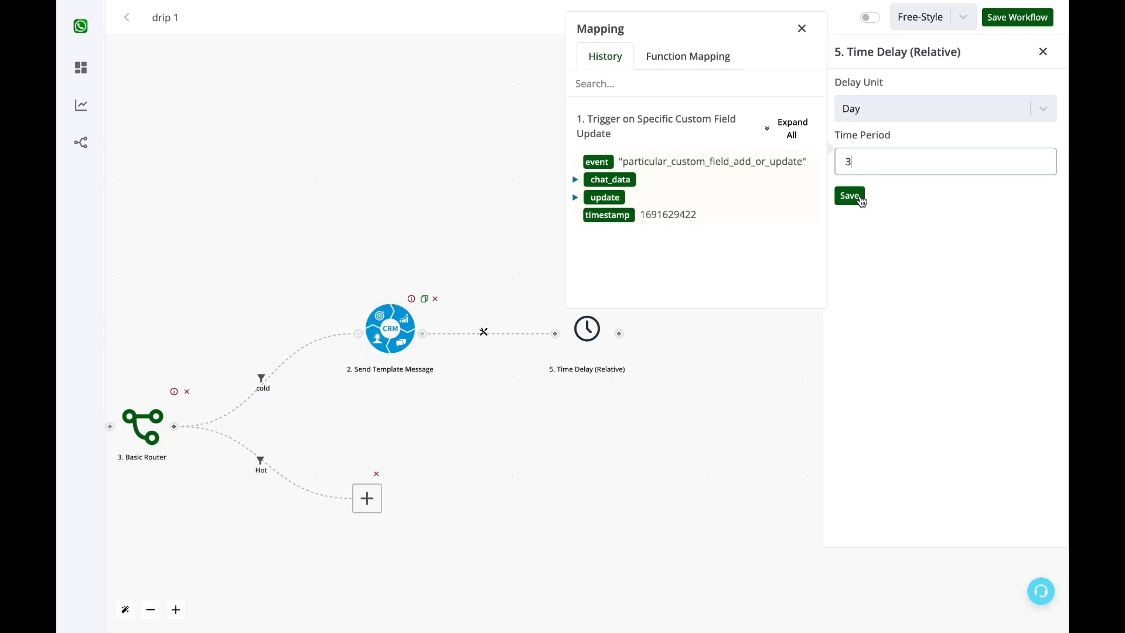
click(851, 196)
click(619, 333)
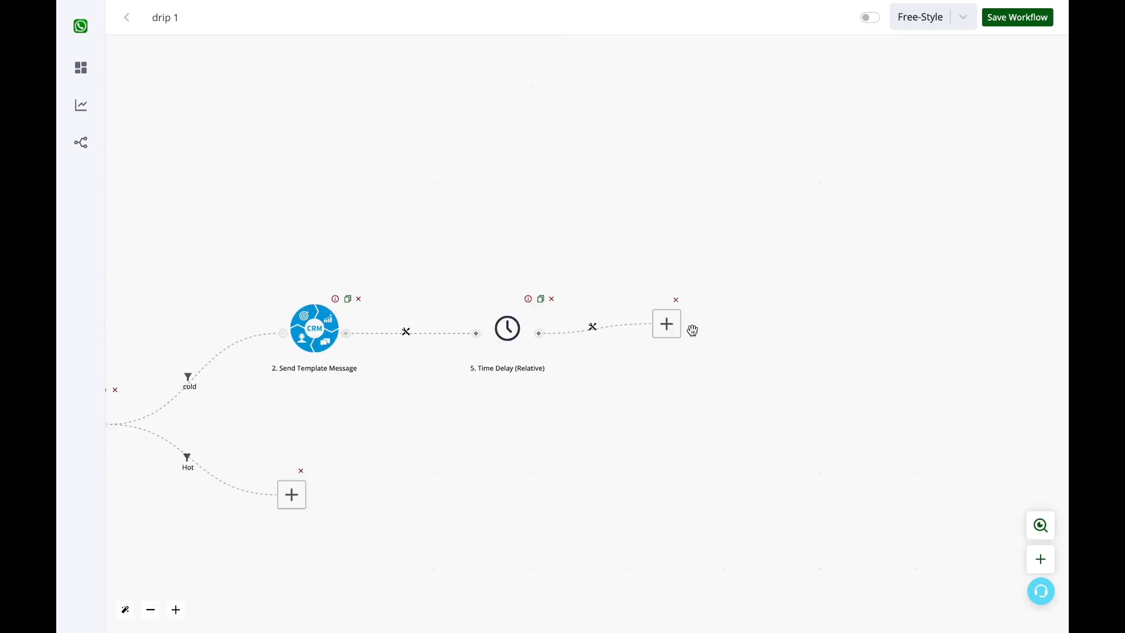
click(551, 324)
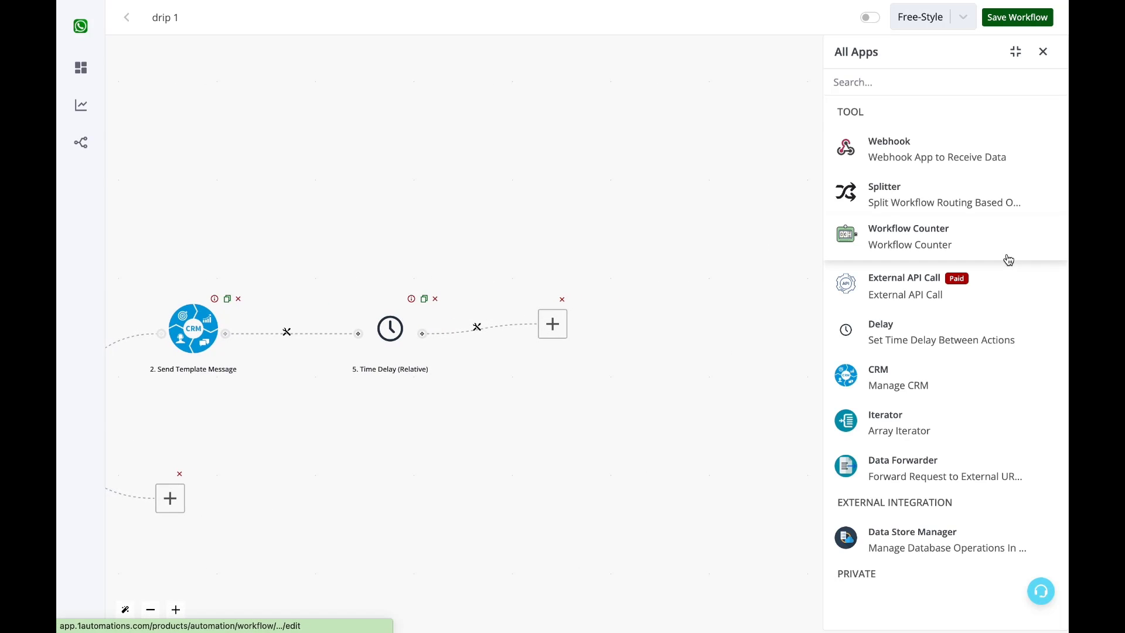
Add a CRM Send Template Message step using Channel #1 and template test_alert_2 en.
click(930, 378)
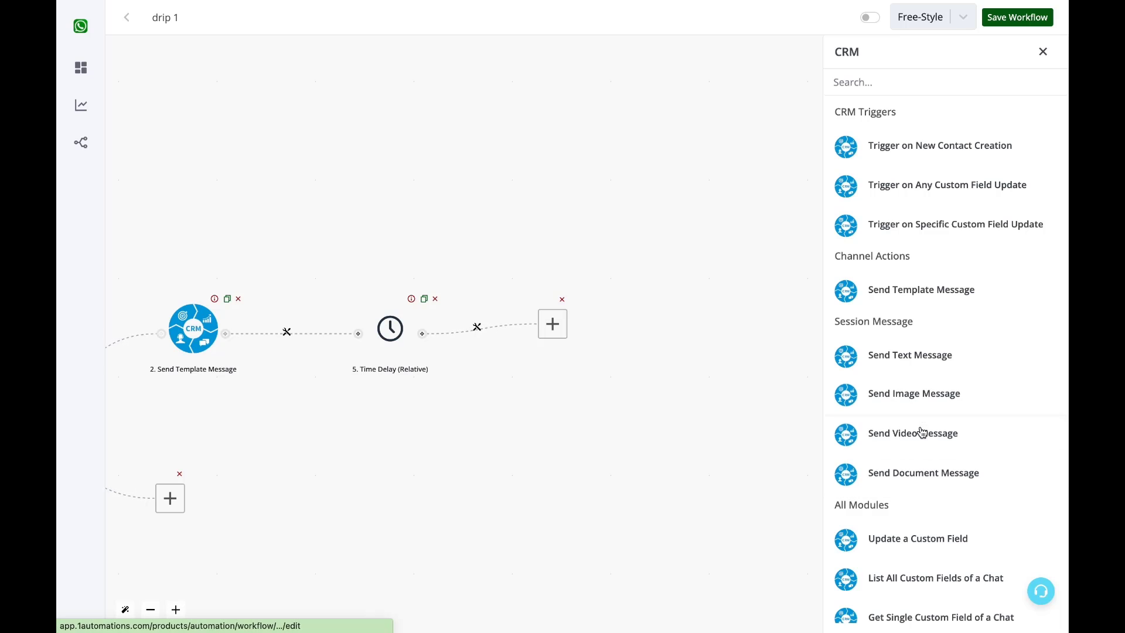
click(920, 291)
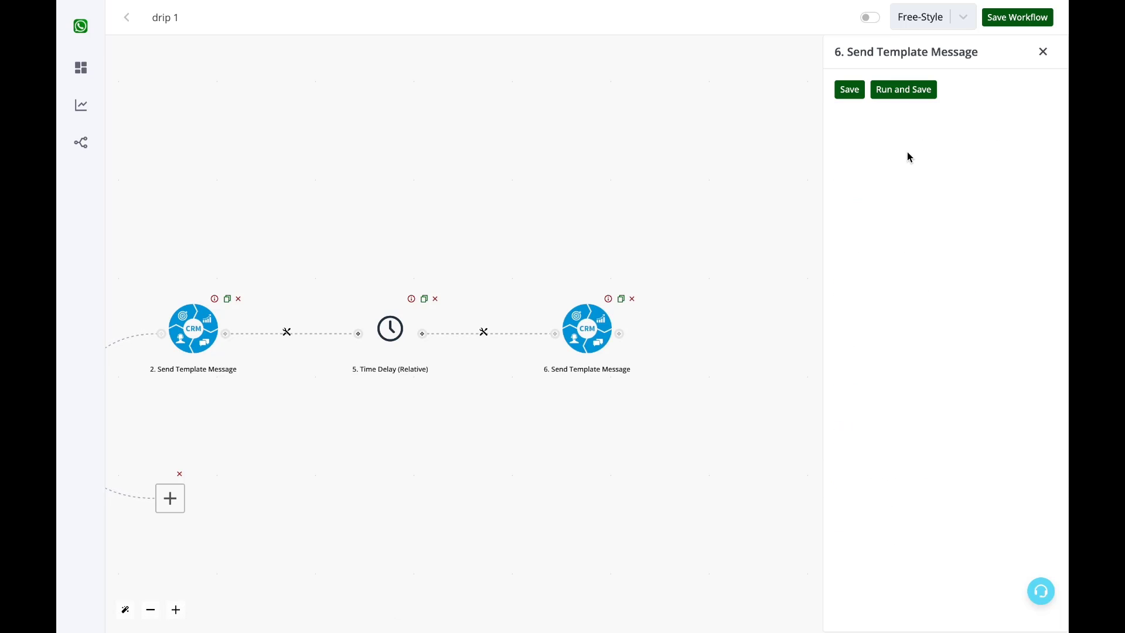
click(1046, 108)
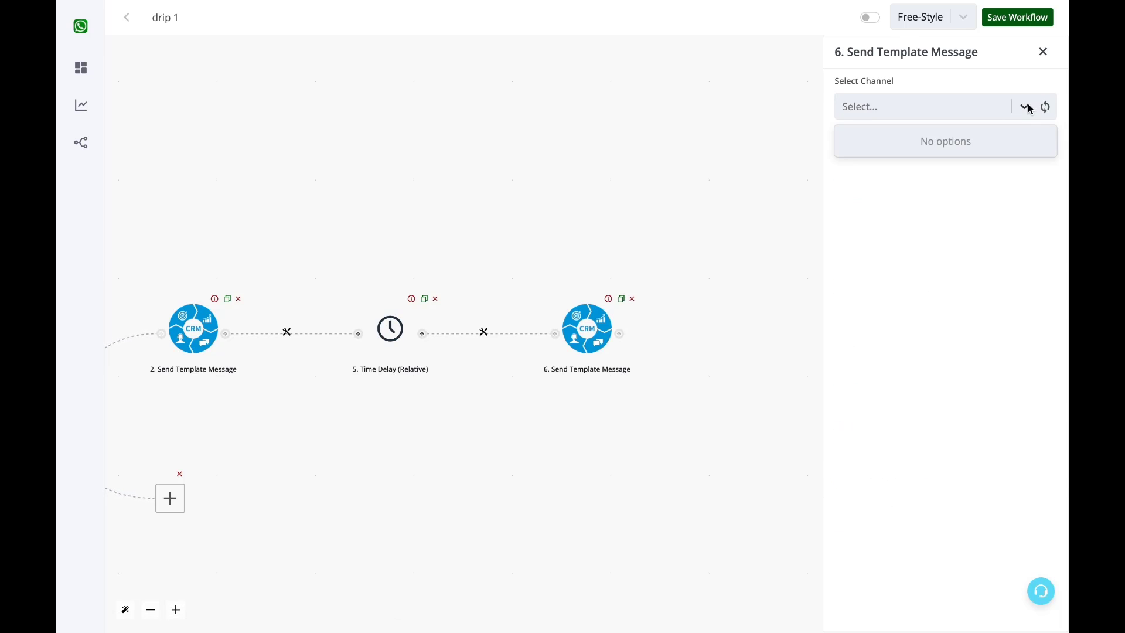
click(976, 145)
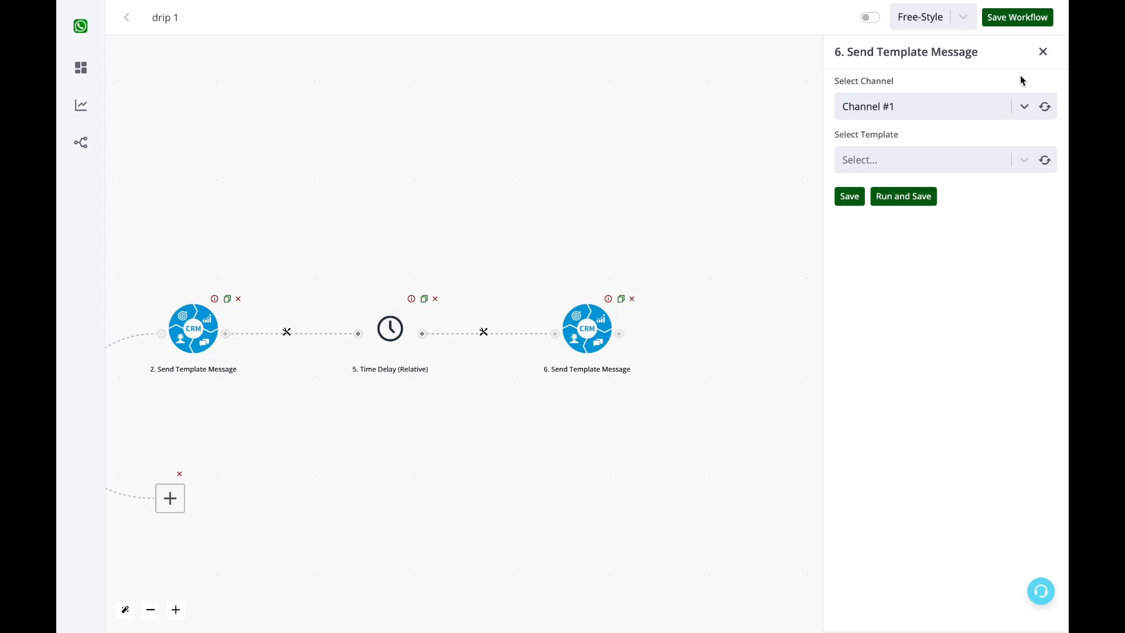
click(1046, 162)
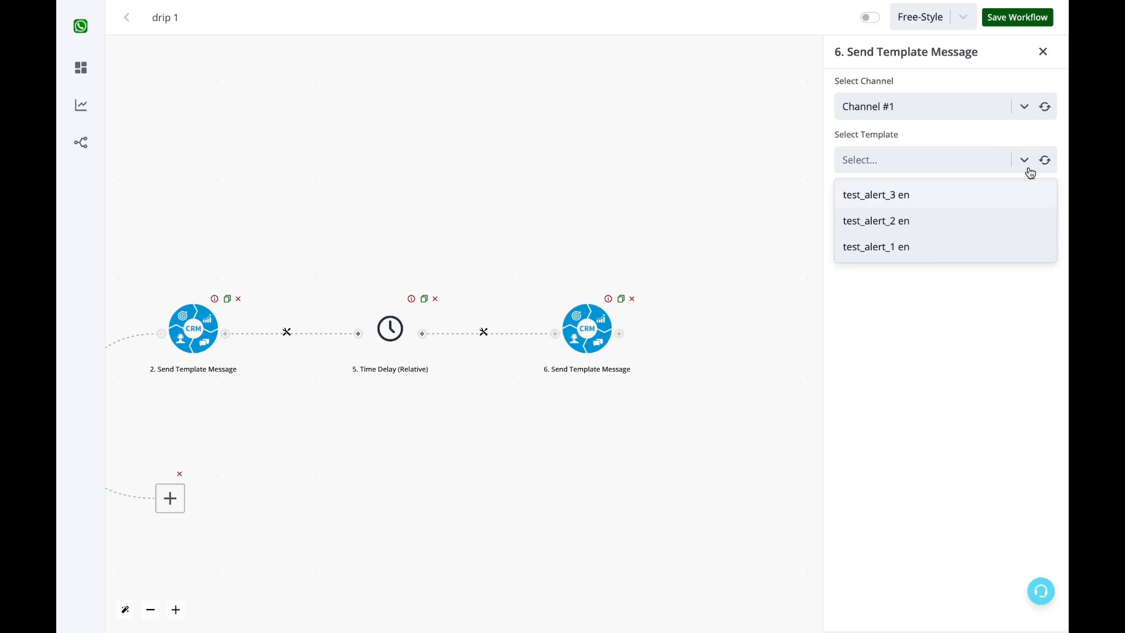
click(939, 223)
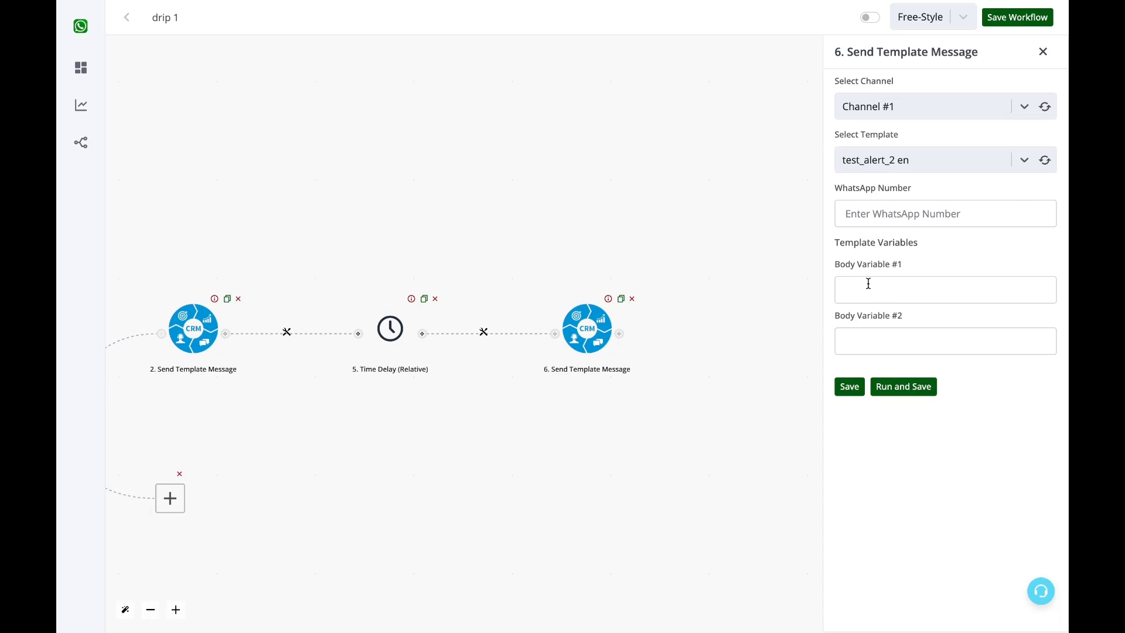
Map step 6's WhatsApp Number to {{1.chat_data.waba}}.
click(869, 283)
click(870, 344)
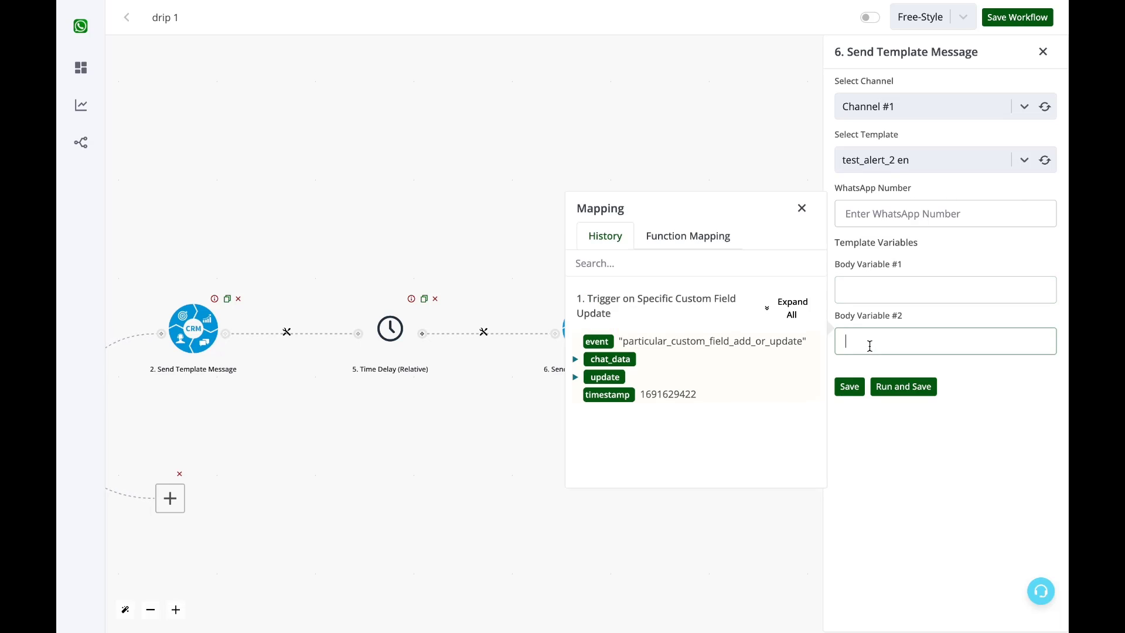
click(964, 266)
click(907, 221)
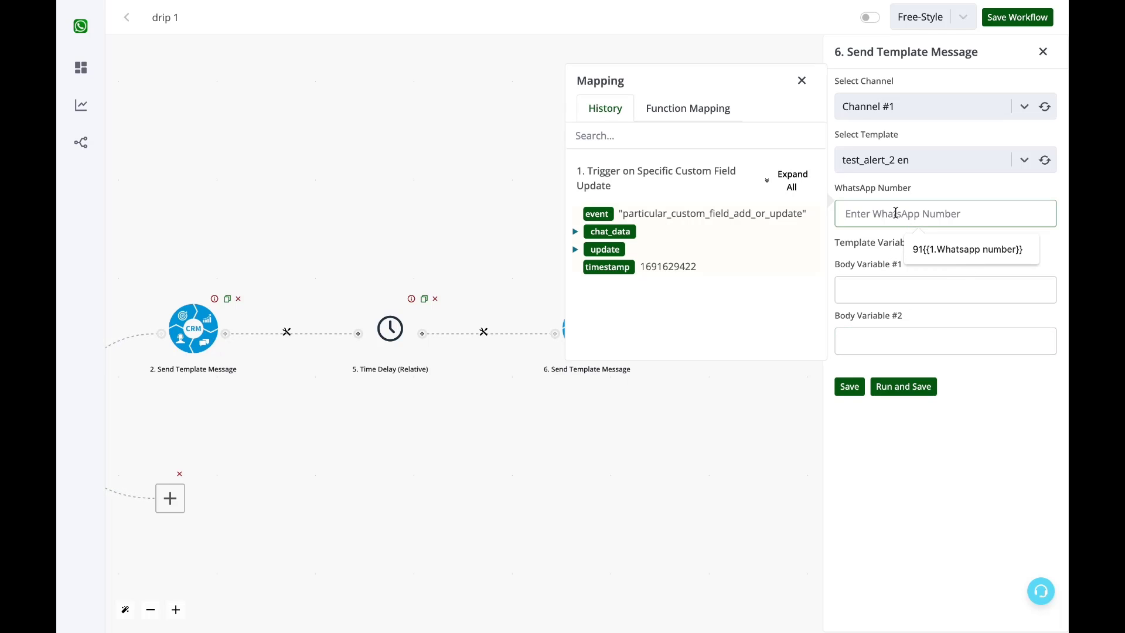
click(792, 183)
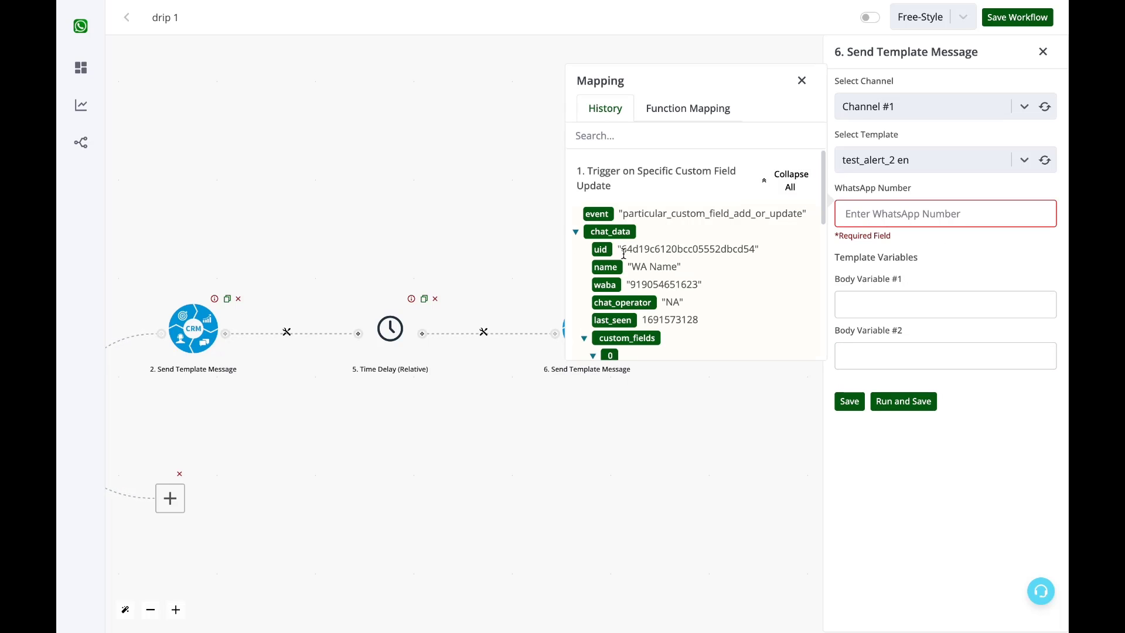
click(606, 285)
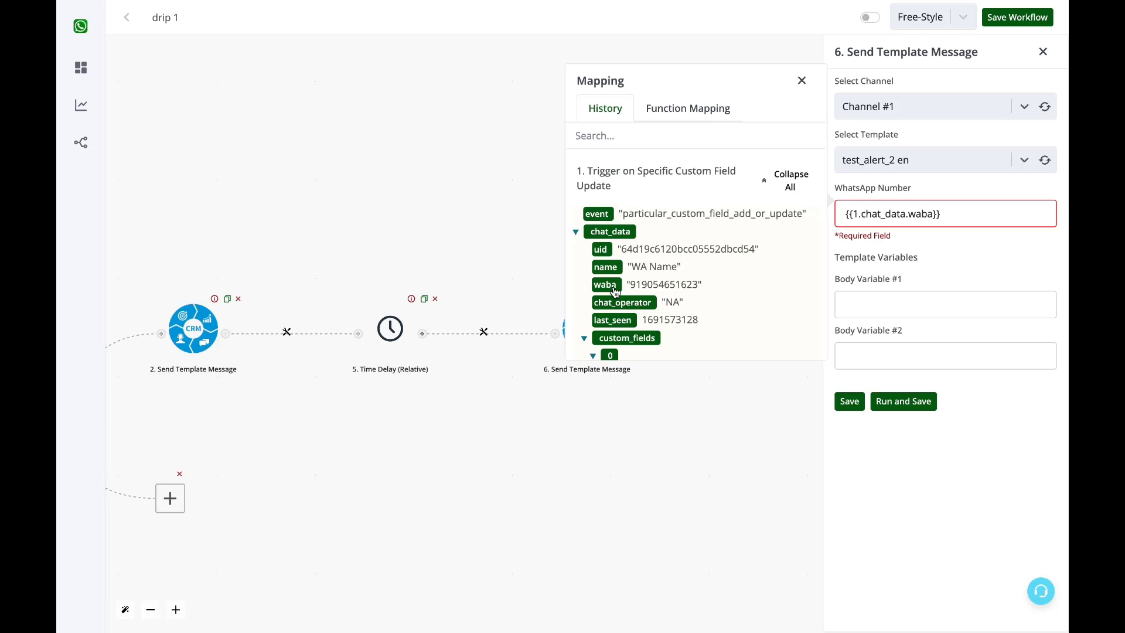
Set Body Variable #1 to 'Sir / Mam'.
click(866, 298)
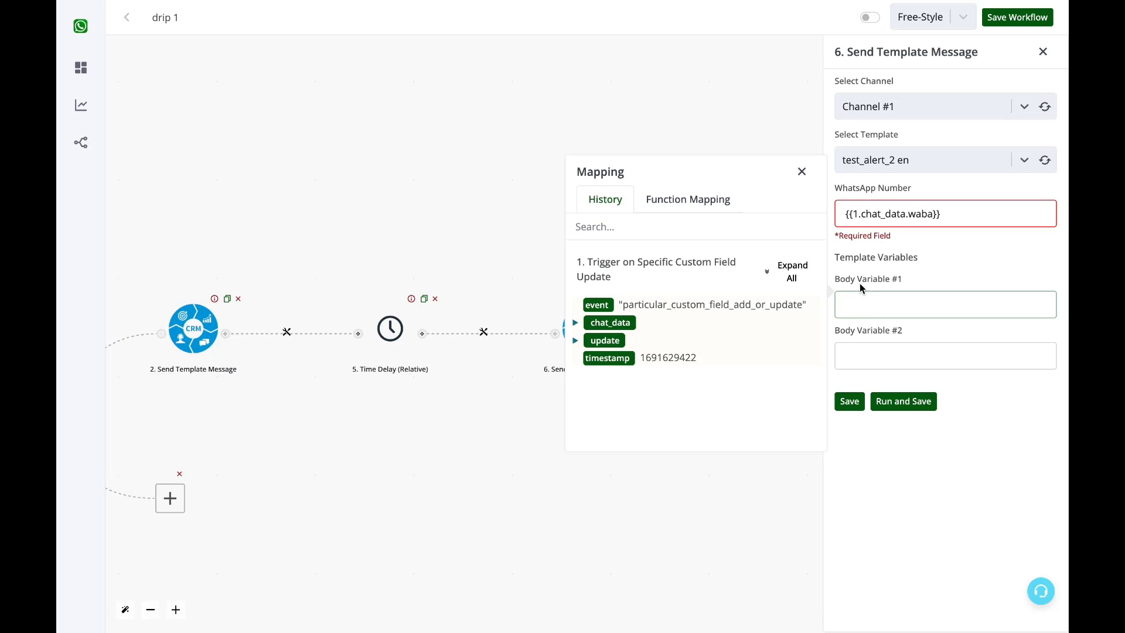
click(788, 272)
scroll(703, 345, down, 3)
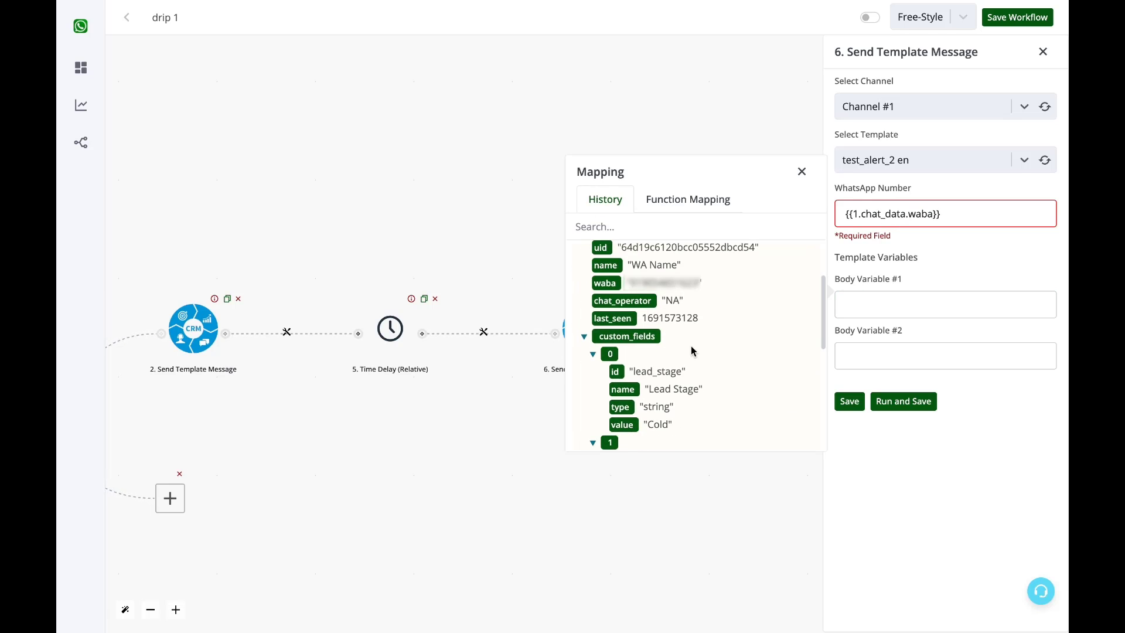
click(880, 294)
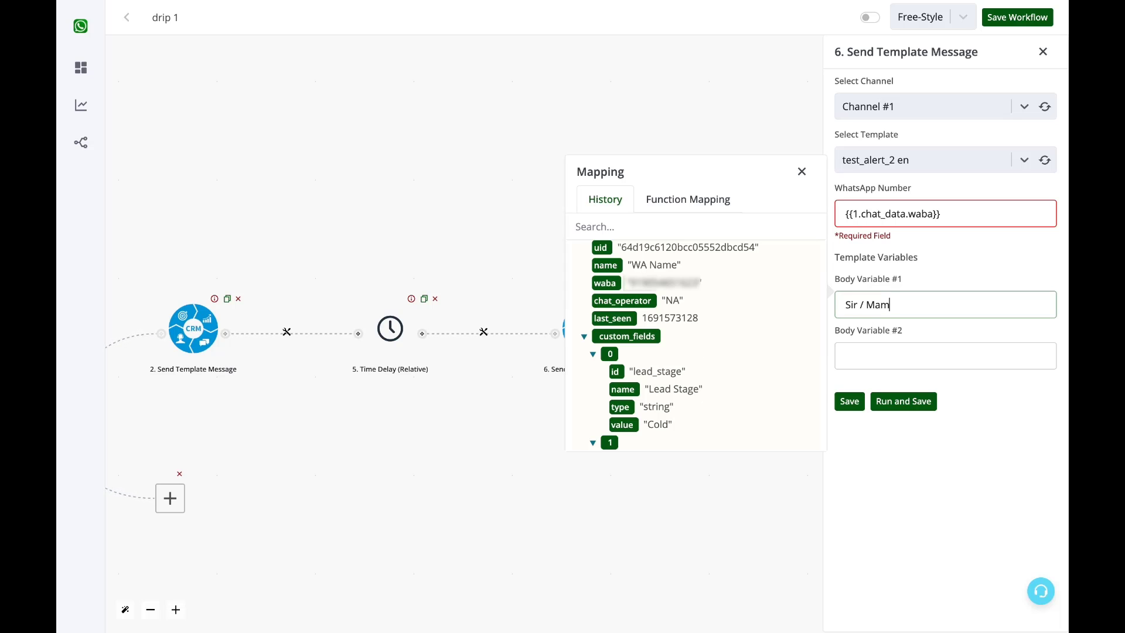
Map Body Variable #2 to {{1.chat_data.custom_fields[2].value}} and save the step.
click(884, 355)
click(789, 323)
scroll(701, 409, down, 1)
scroll(701, 410, down, 3)
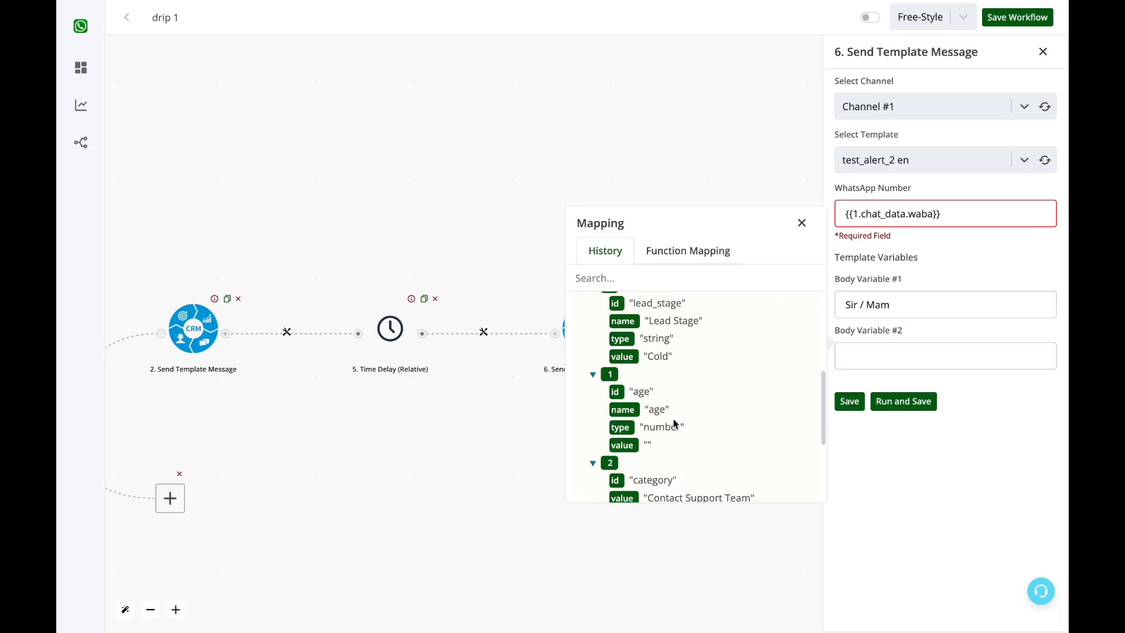
scroll(674, 426, down, 3)
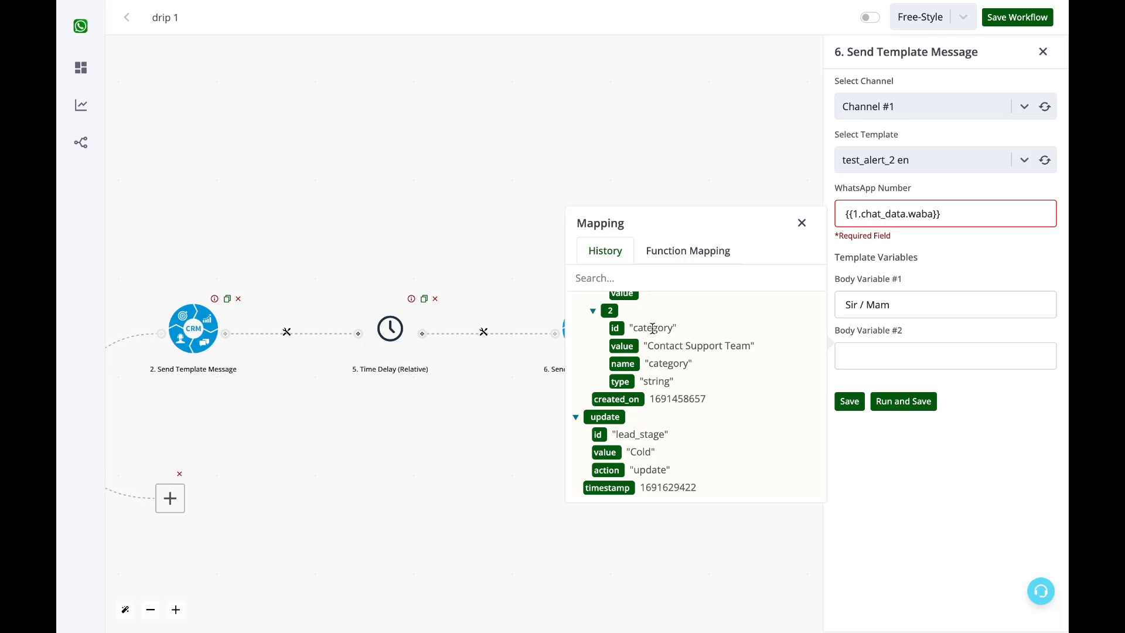
click(634, 351)
click(801, 223)
click(849, 401)
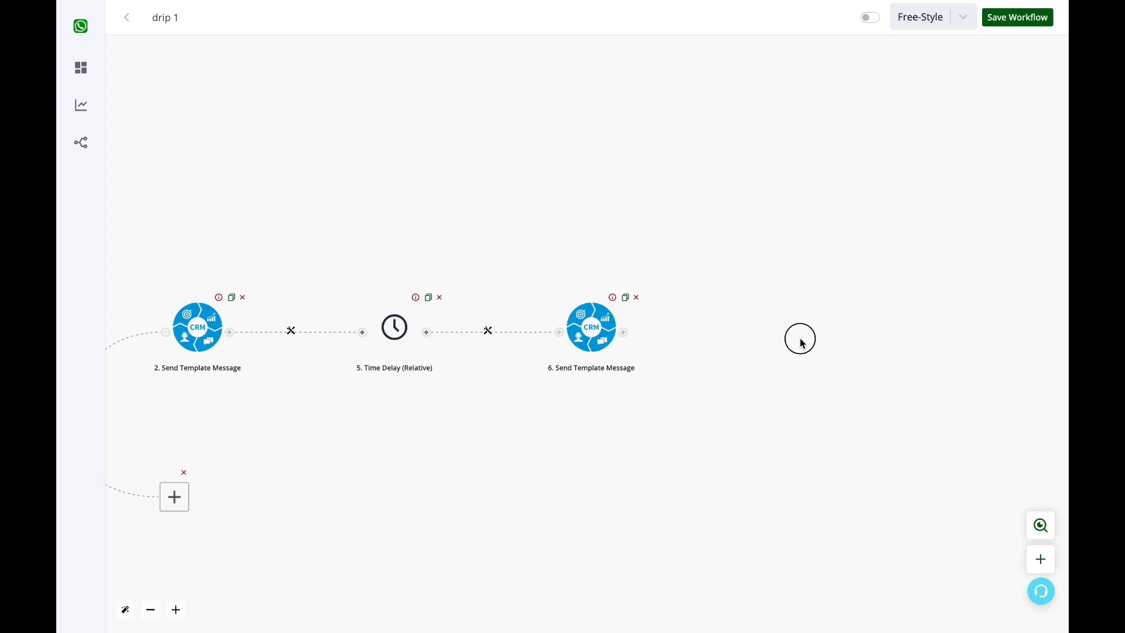
Add a Time Delay (Relative) of 1 Day right after step 6's message.
click(638, 325)
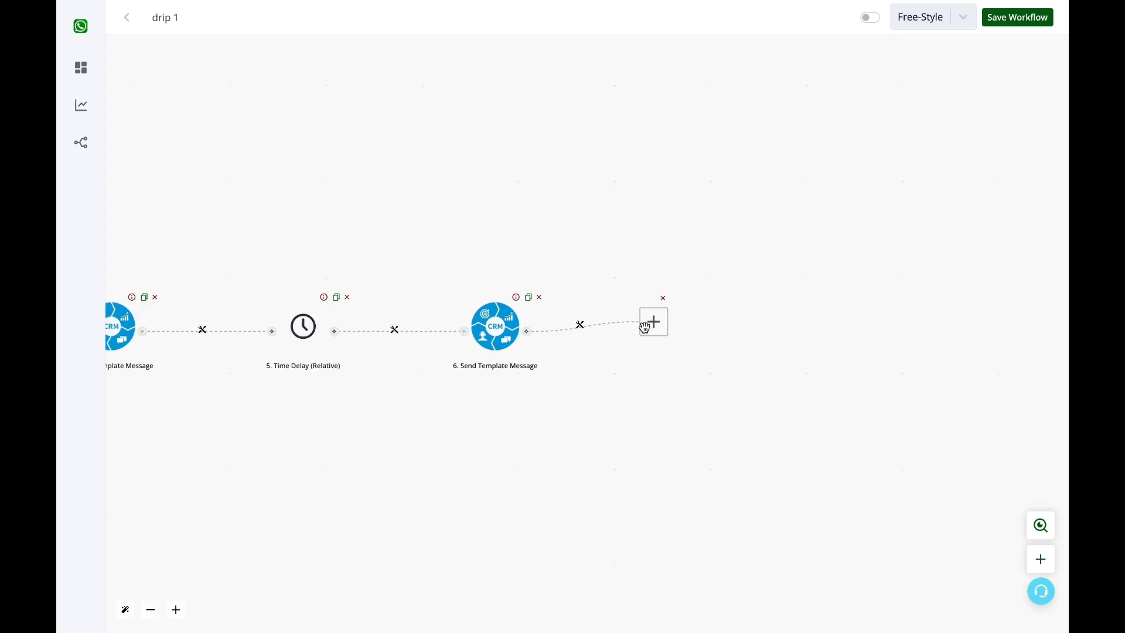
click(560, 322)
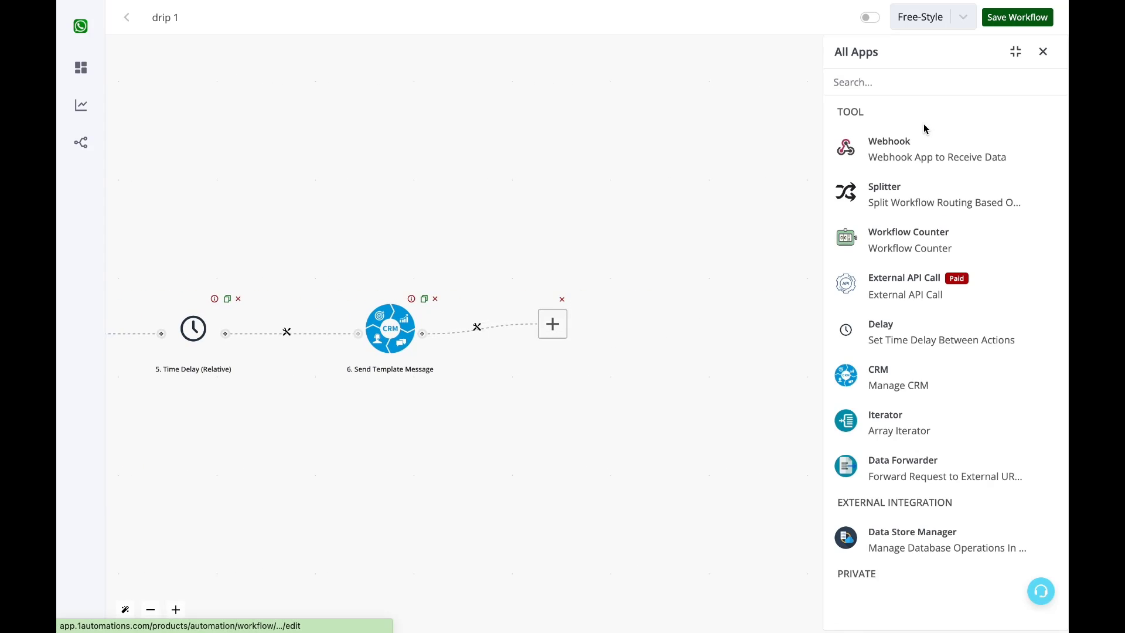
click(913, 309)
click(915, 145)
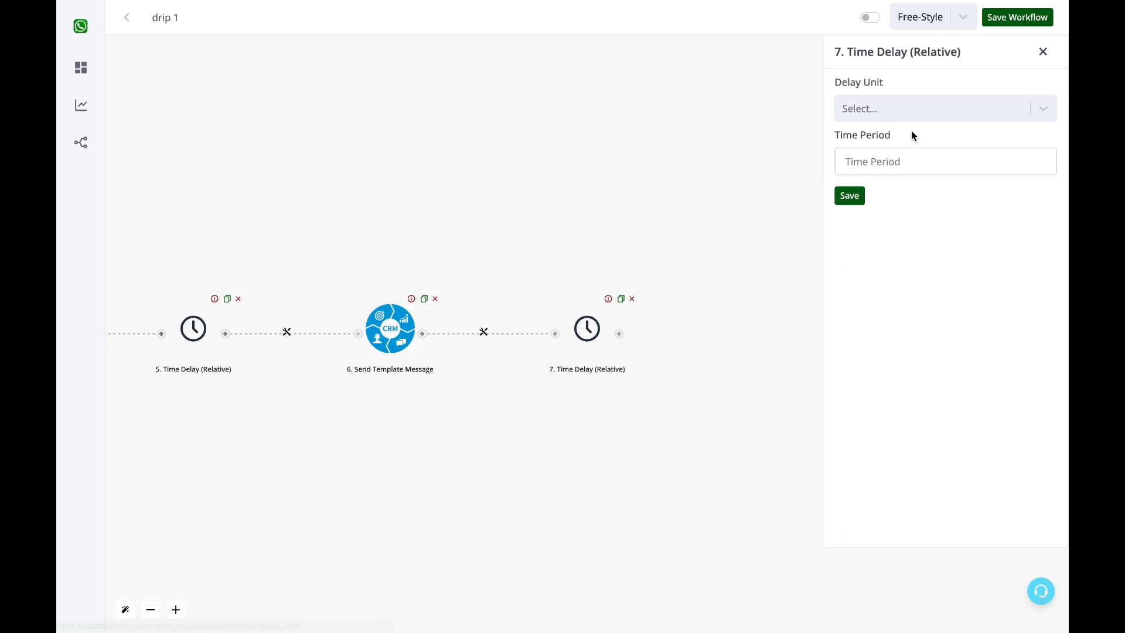
click(913, 112)
click(910, 234)
click(902, 160)
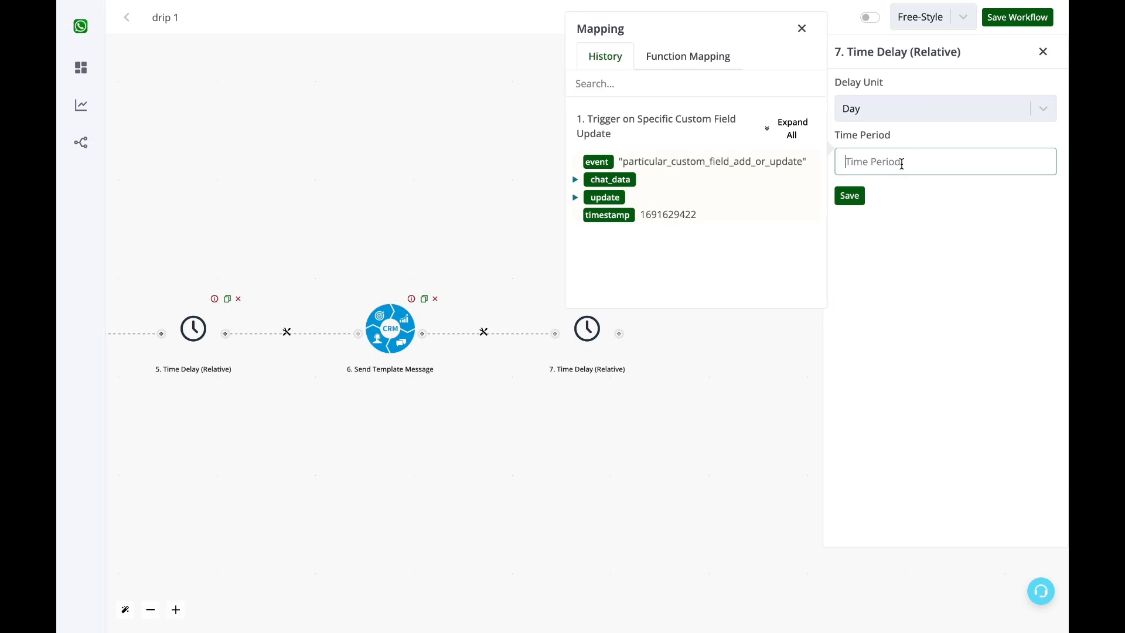
text(1)
click(850, 194)
Review the whole workflow, then add an empty step slot after step 7's delay.
drag(786, 214, 994, 219)
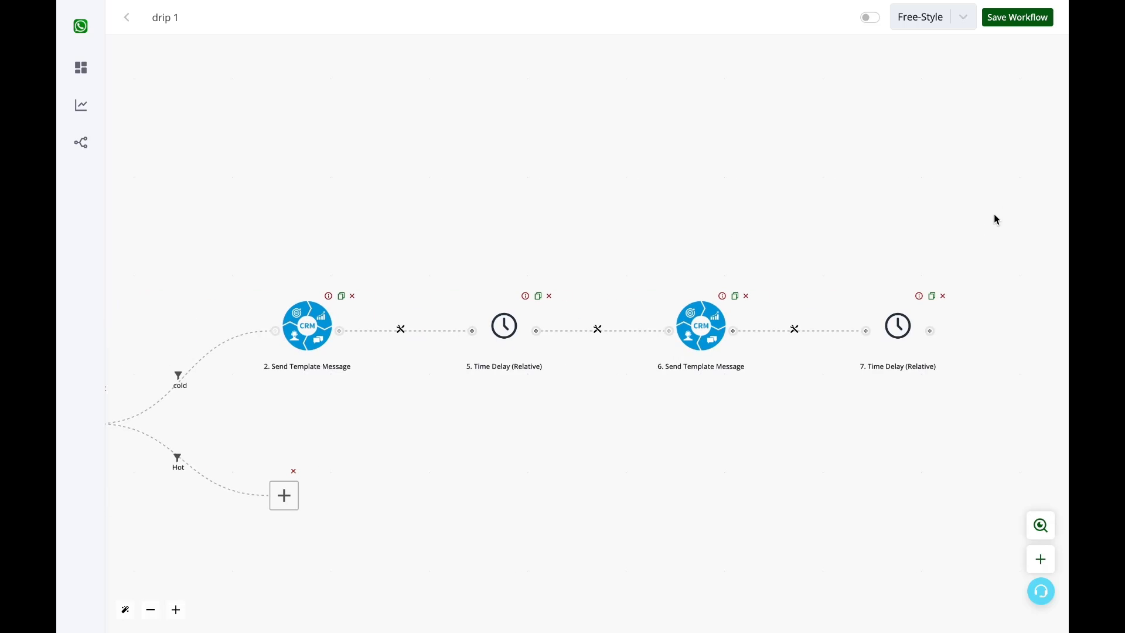
drag(773, 164, 630, 171)
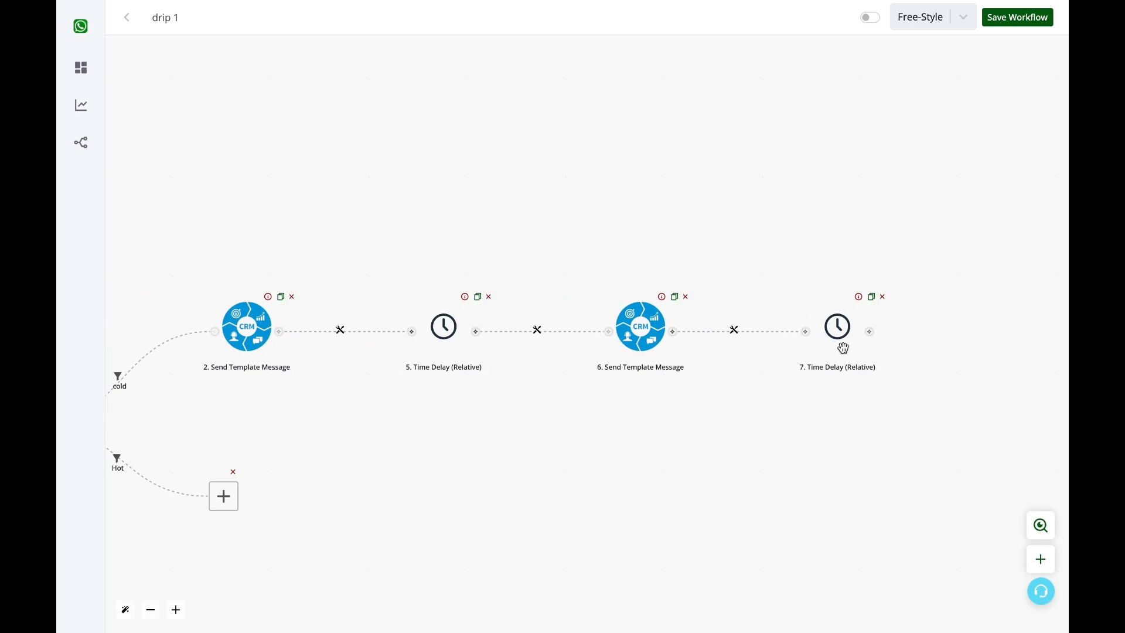
drag(472, 203, 648, 209)
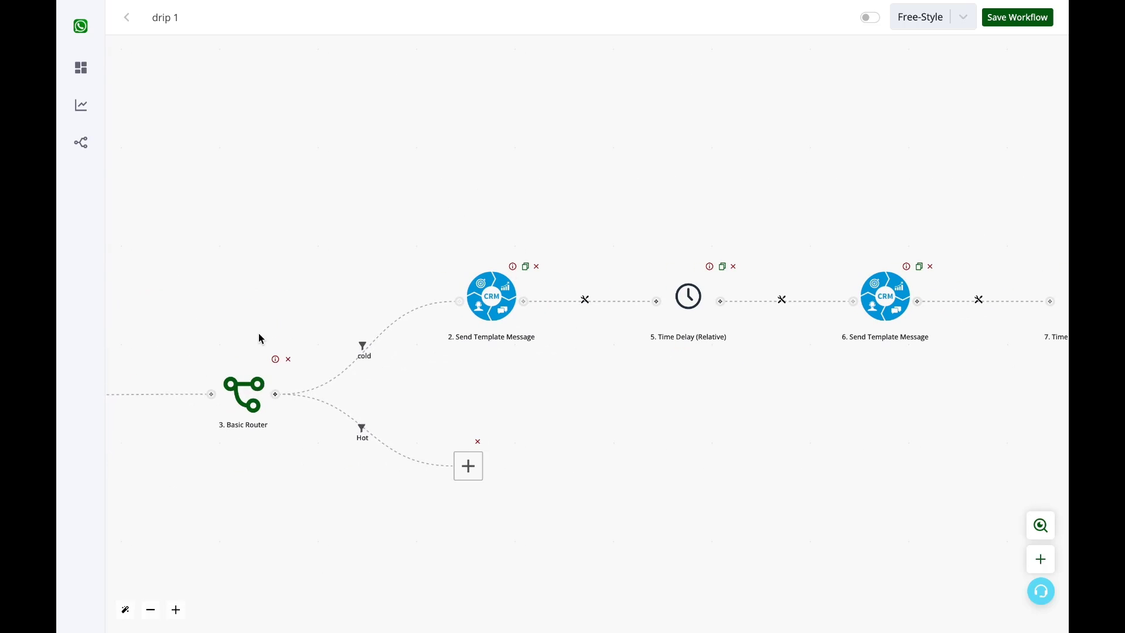
drag(258, 273, 556, 219)
drag(450, 79, 184, 82)
drag(711, 117, 360, 114)
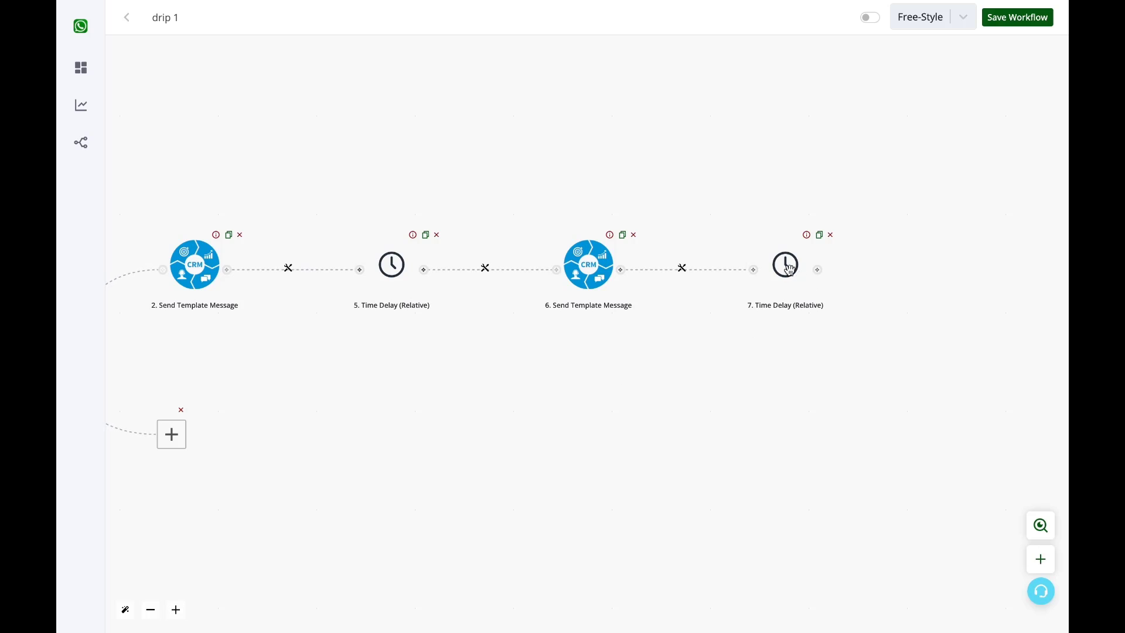
drag(539, 402, 705, 370)
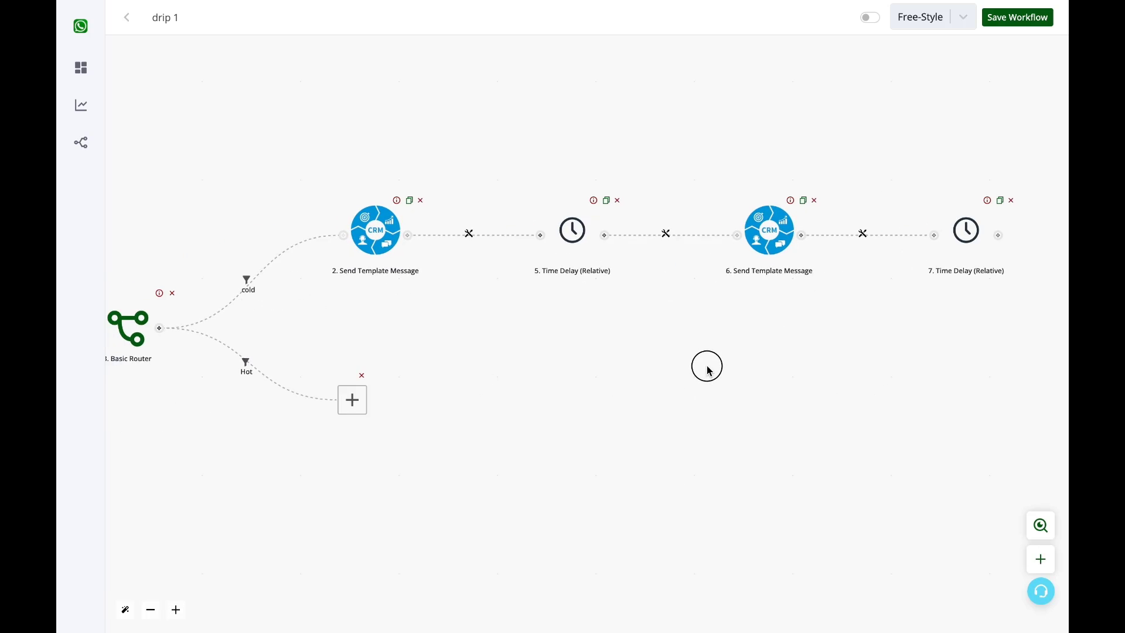
drag(550, 359, 885, 359)
mouse_move(256, 425)
mouse_down()
mouse_move(434, 396)
mouse_move(309, 379)
mouse_up()
drag(671, 316, 544, 314)
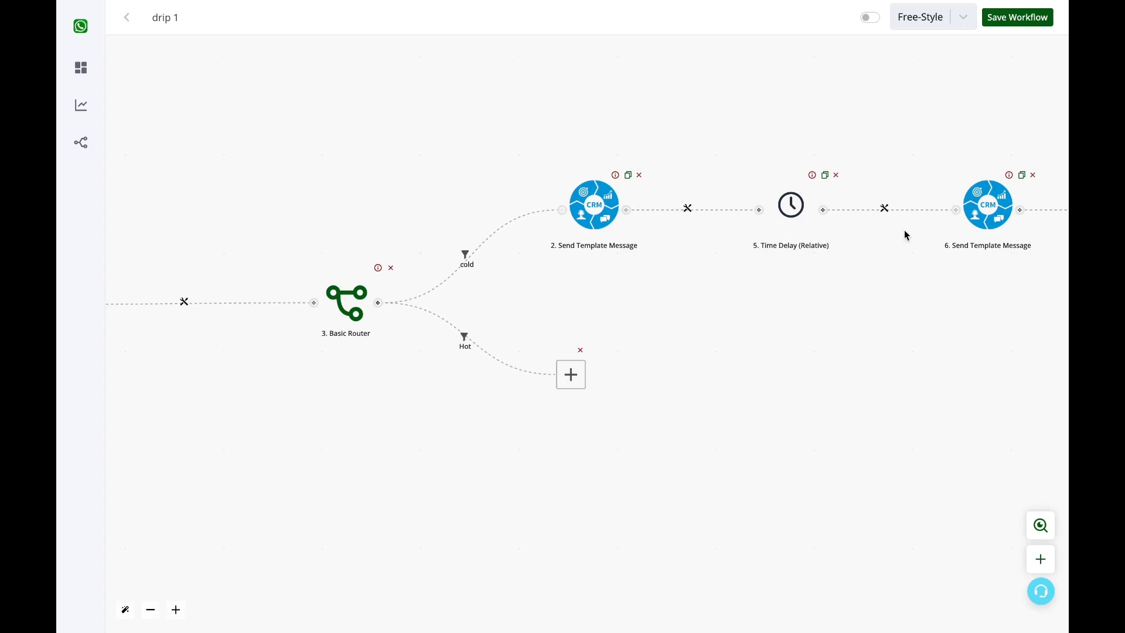
drag(939, 243, 589, 301)
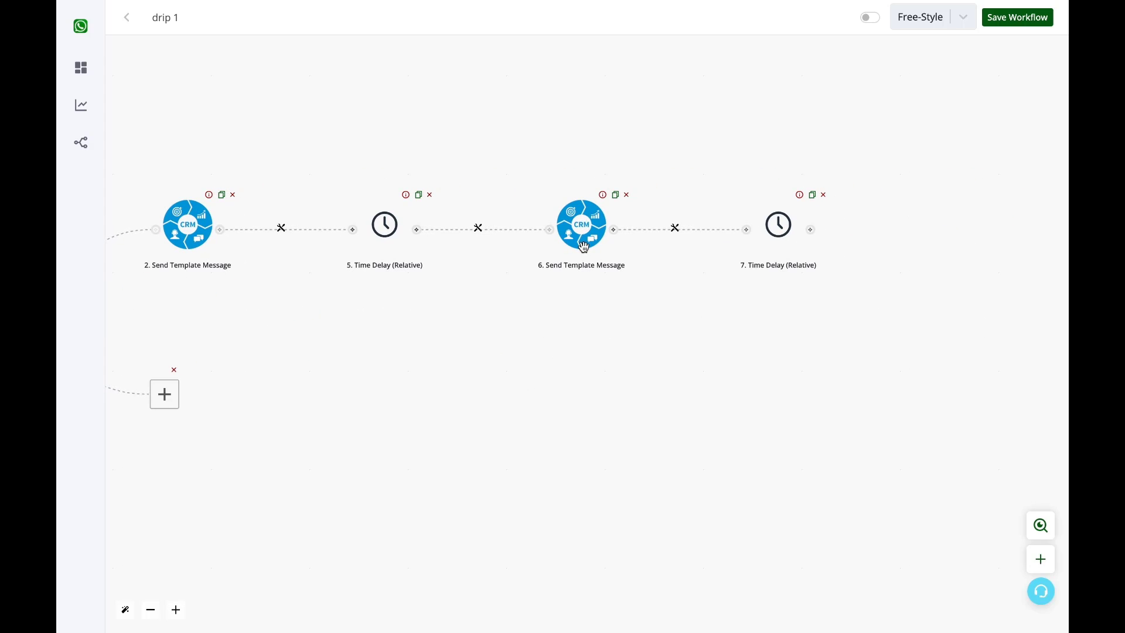
click(756, 353)
drag(756, 352, 544, 350)
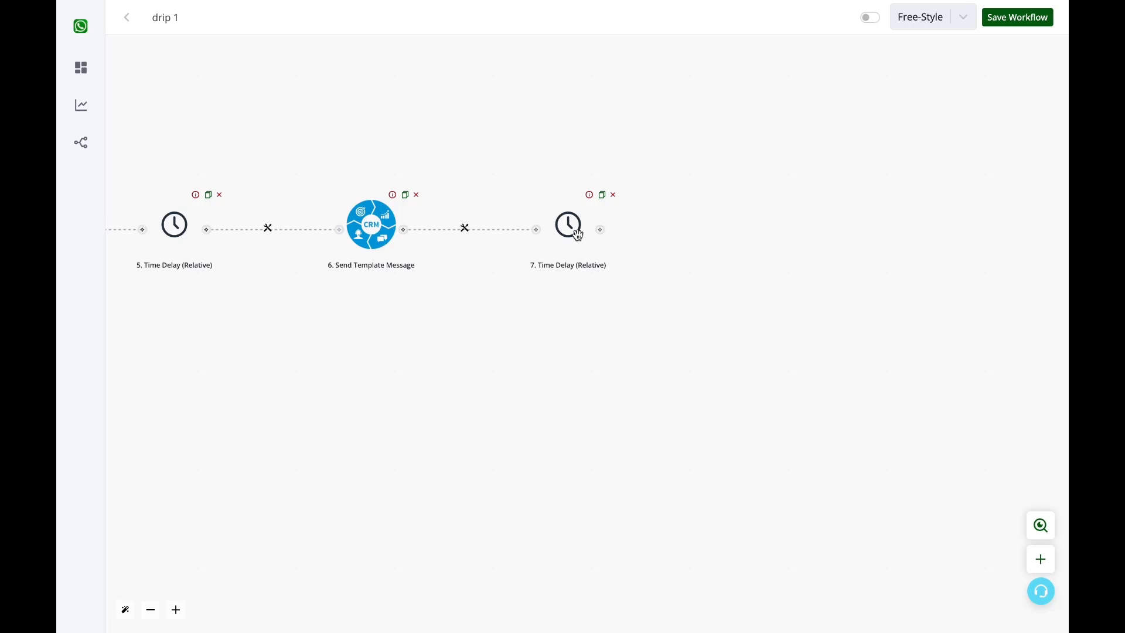
drag(577, 251, 771, 259)
click(785, 198)
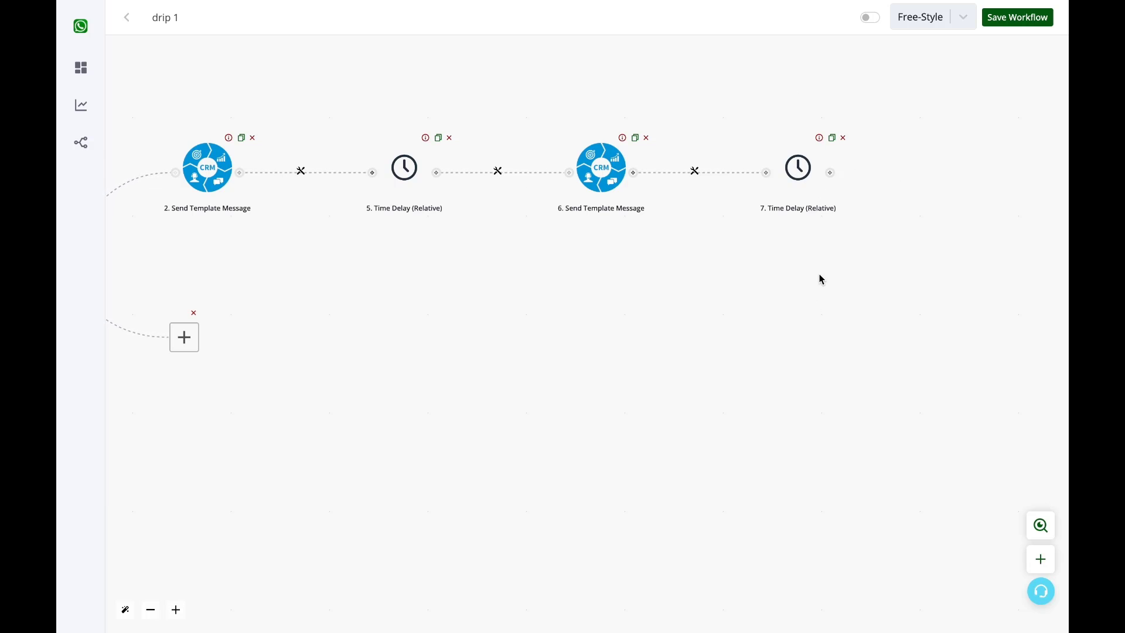
click(830, 172)
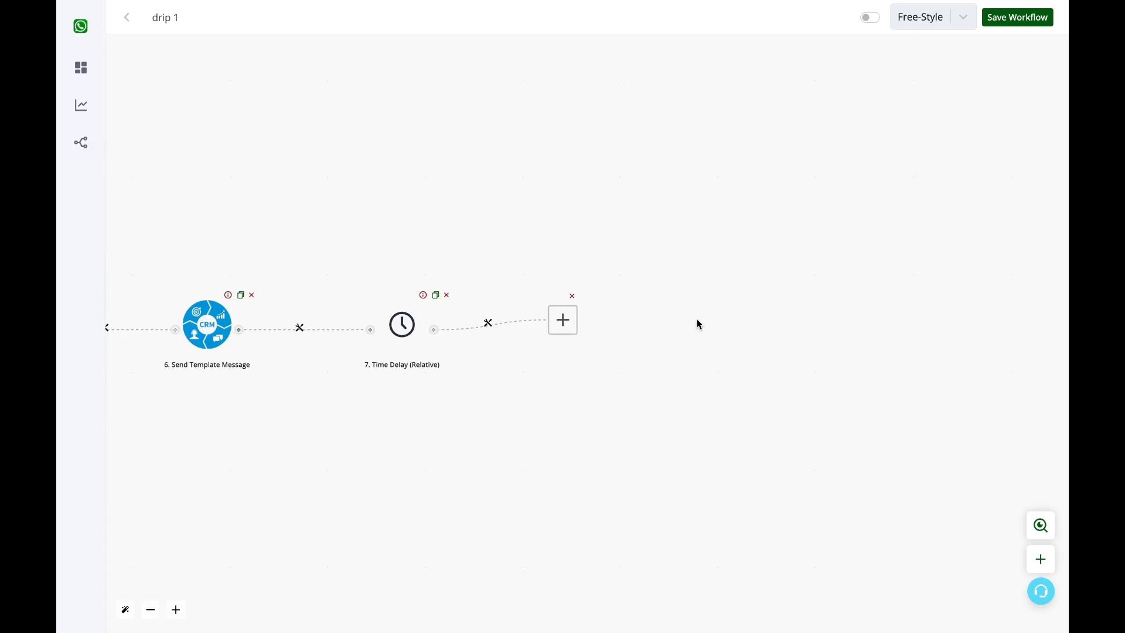
Add a CRM Send Template Message step to the router's Hot branch.
click(505, 437)
drag(505, 437, 992, 251)
click(349, 347)
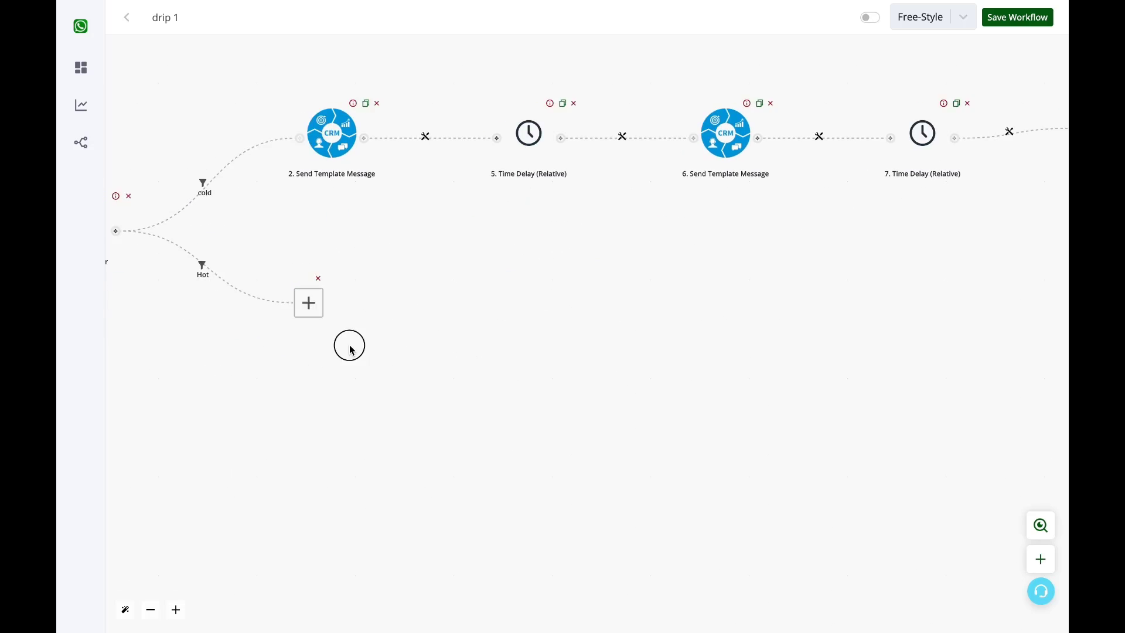
click(369, 310)
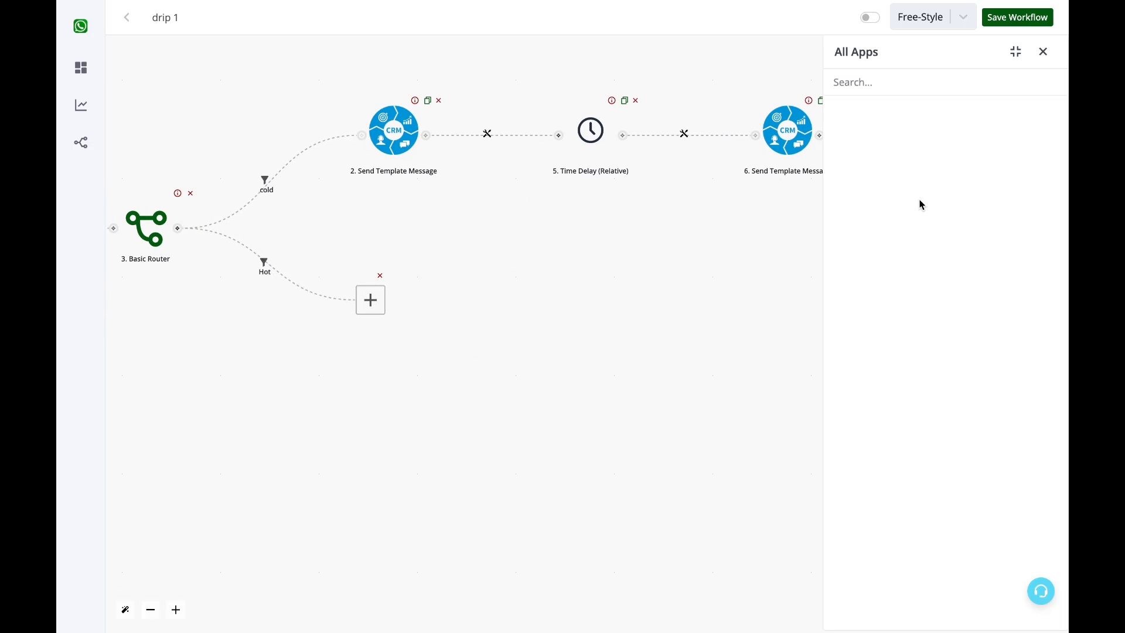
click(881, 375)
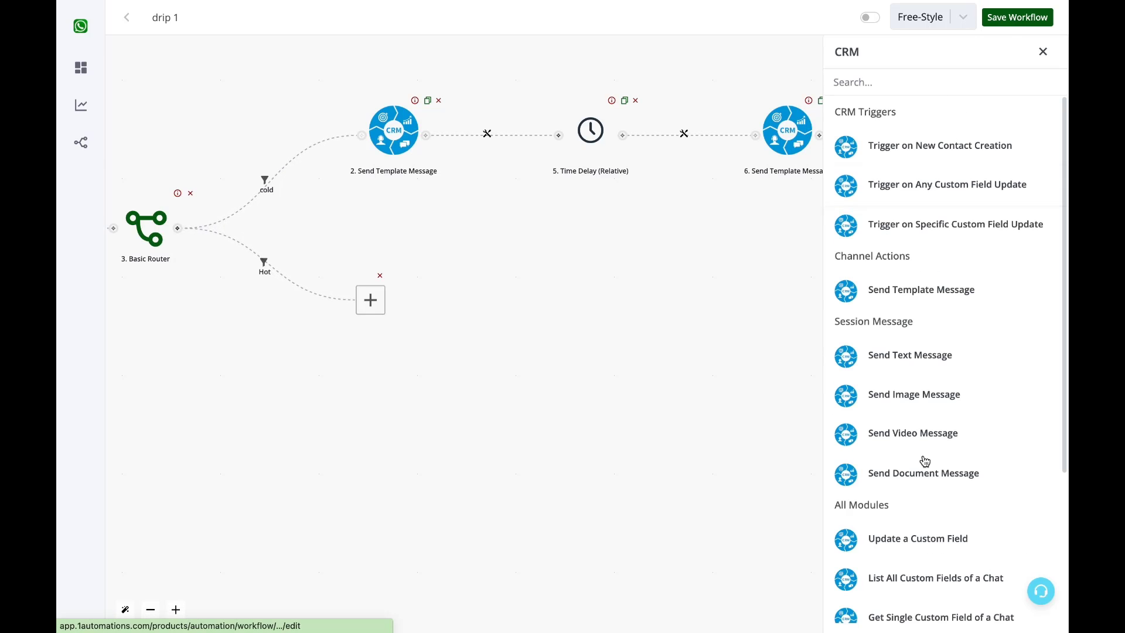
click(913, 302)
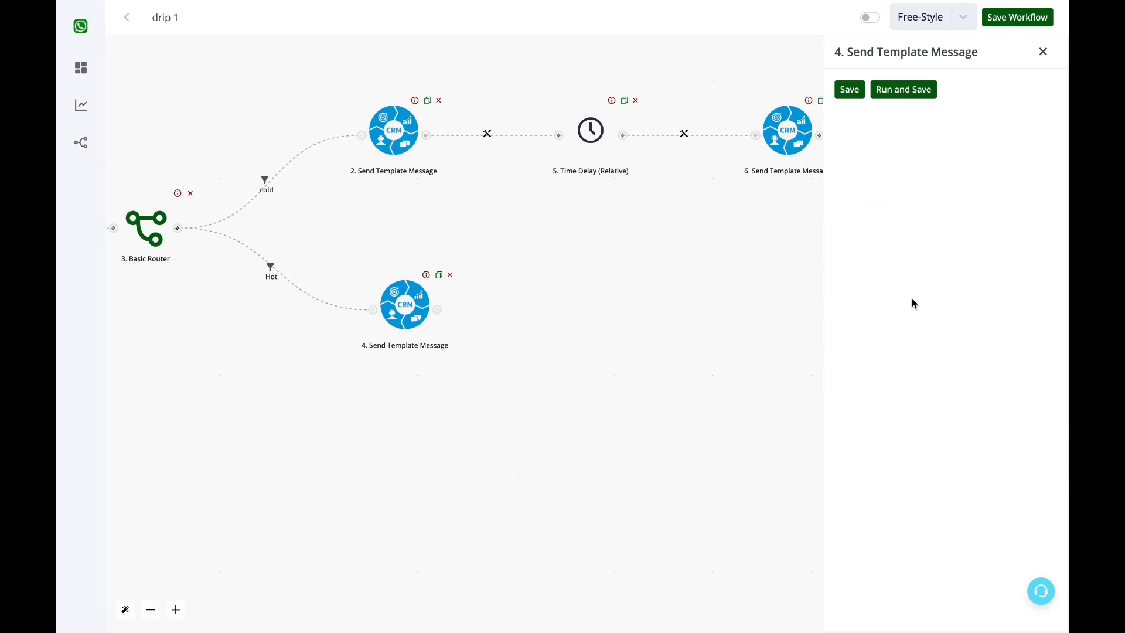
Choose Channel #1 and the test_alert_1 en template, then start on Button Variable #1.
click(1048, 109)
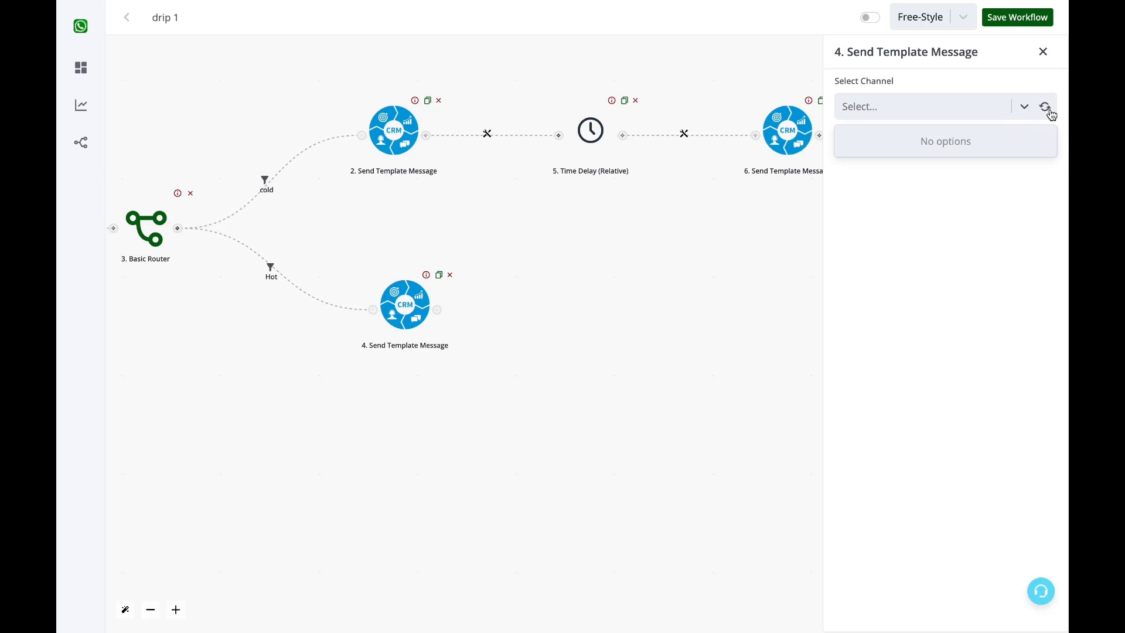
click(1046, 107)
click(996, 147)
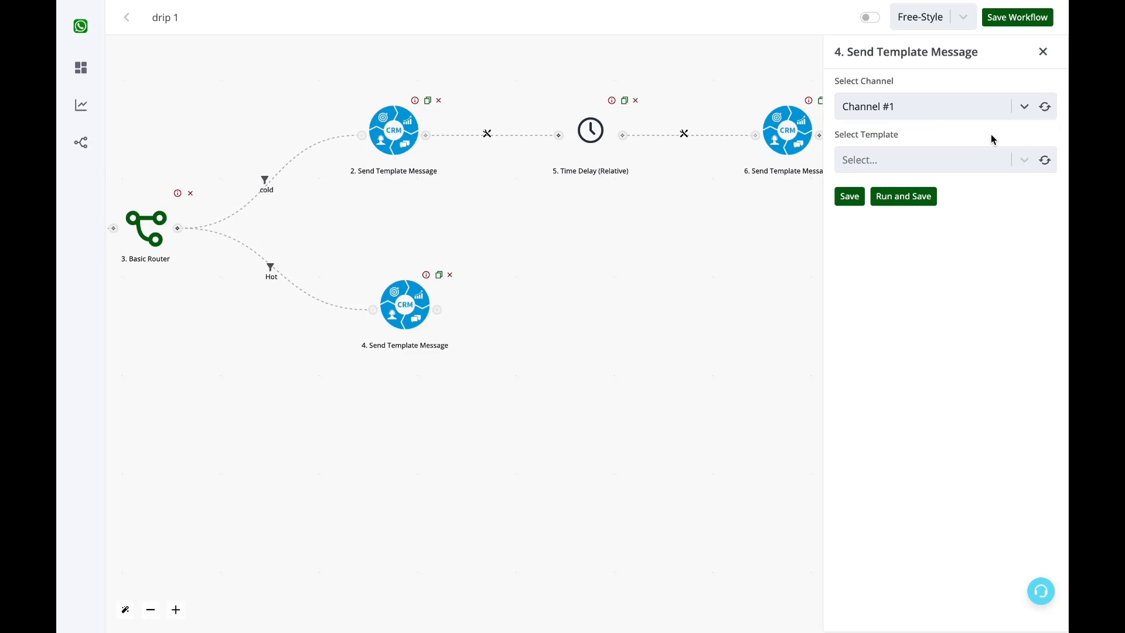
click(1046, 163)
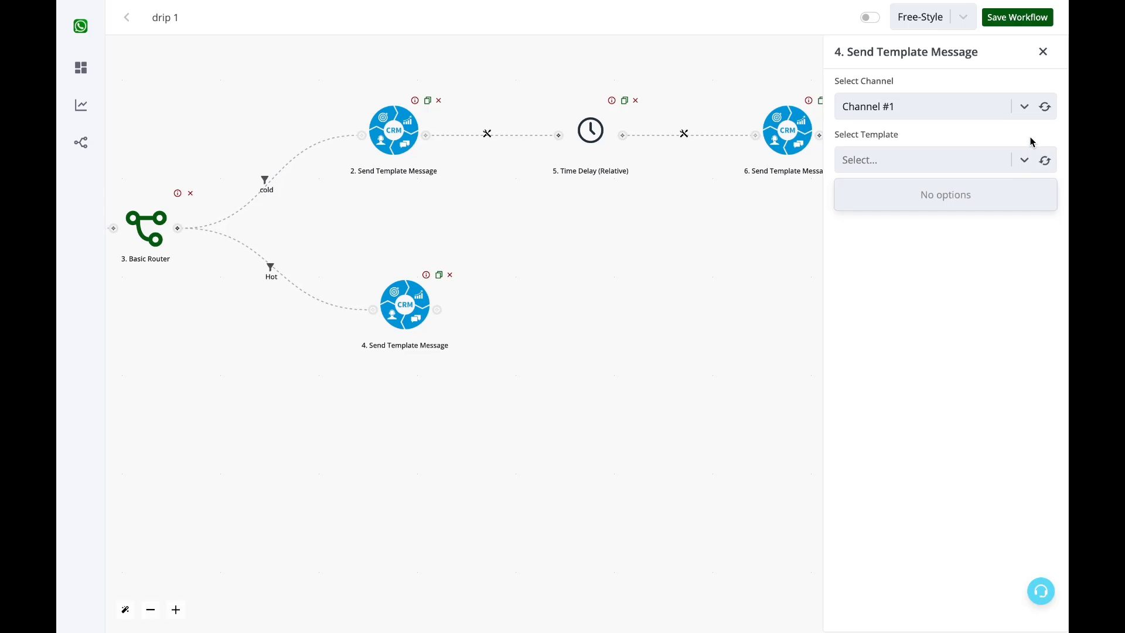
click(952, 251)
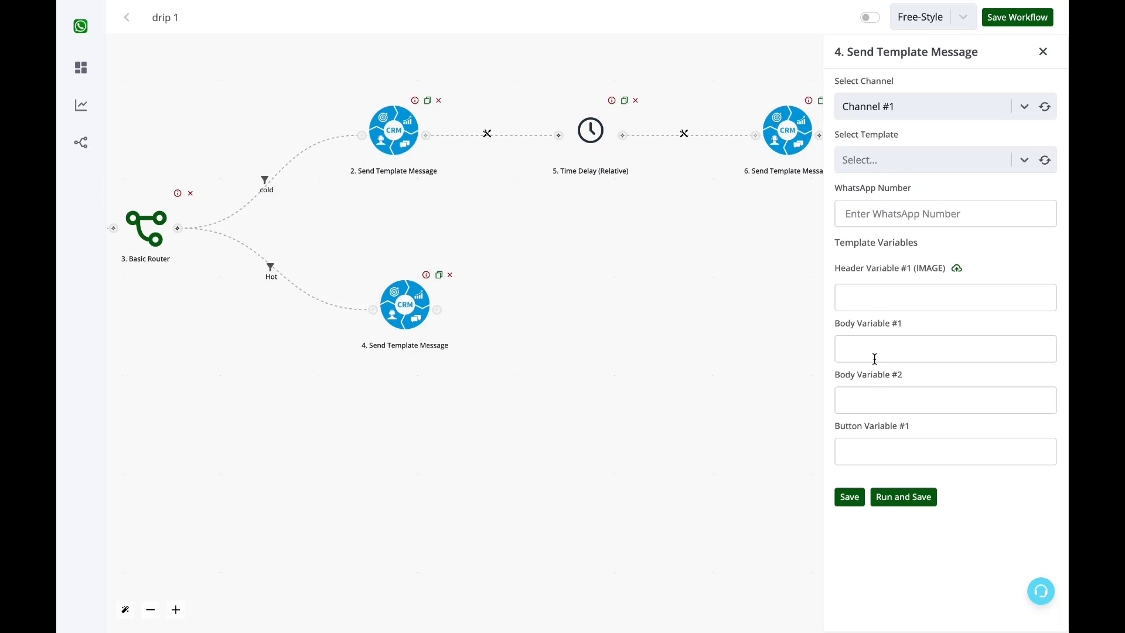
click(875, 452)
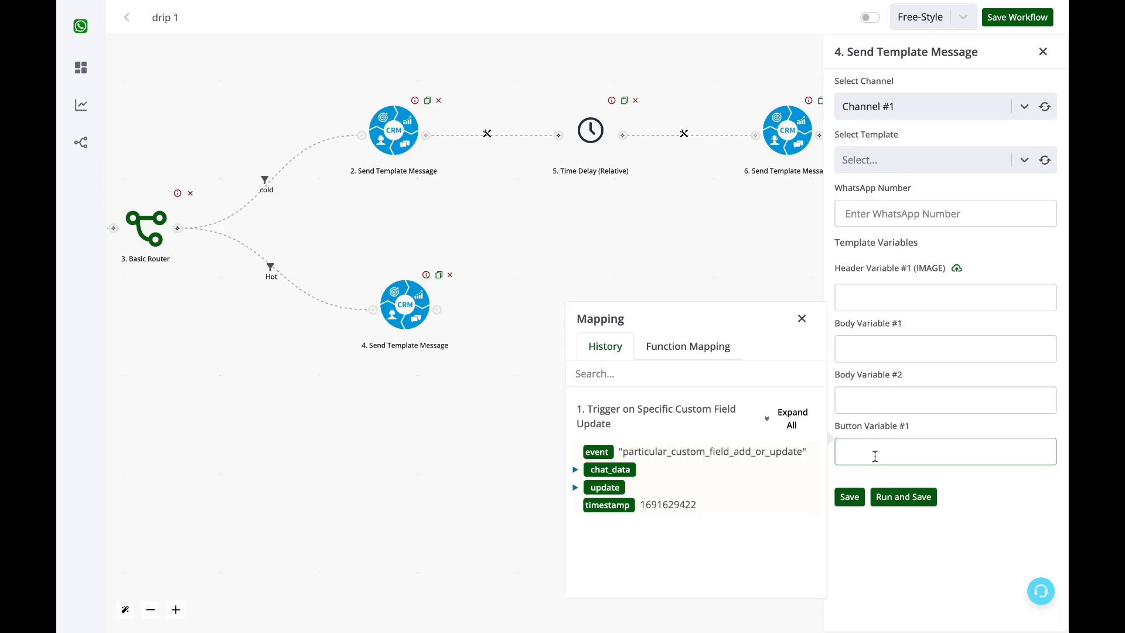
double_click(882, 428)
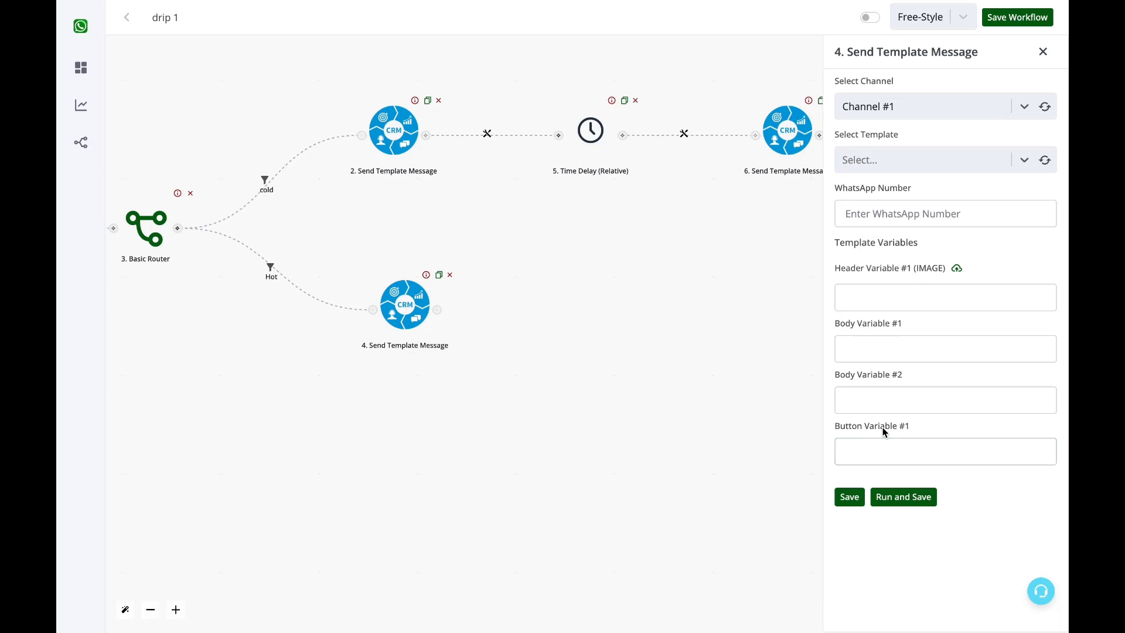
click(885, 455)
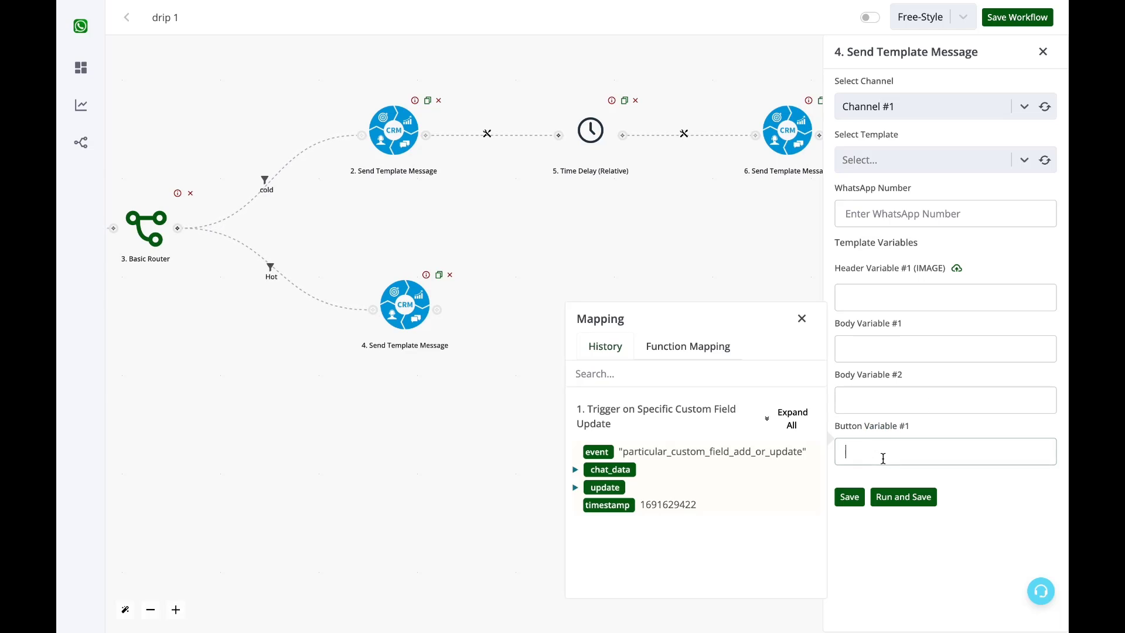
click(802, 319)
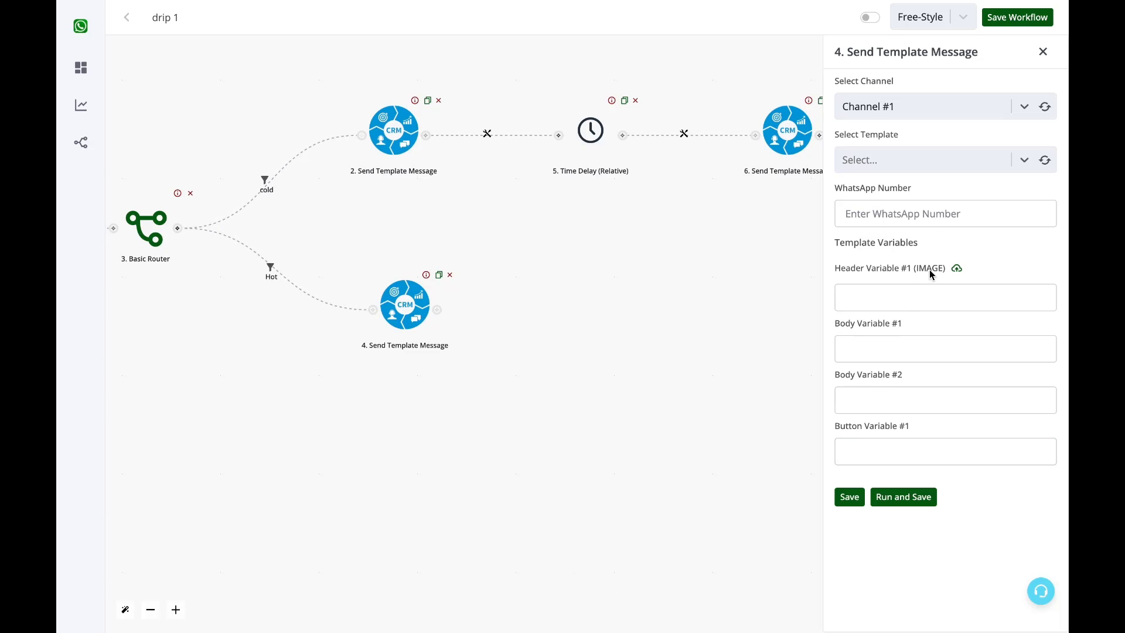
Map the Hot message's WhatsApp Number to {{1.chat_data.waba}}.
click(892, 212)
click(790, 187)
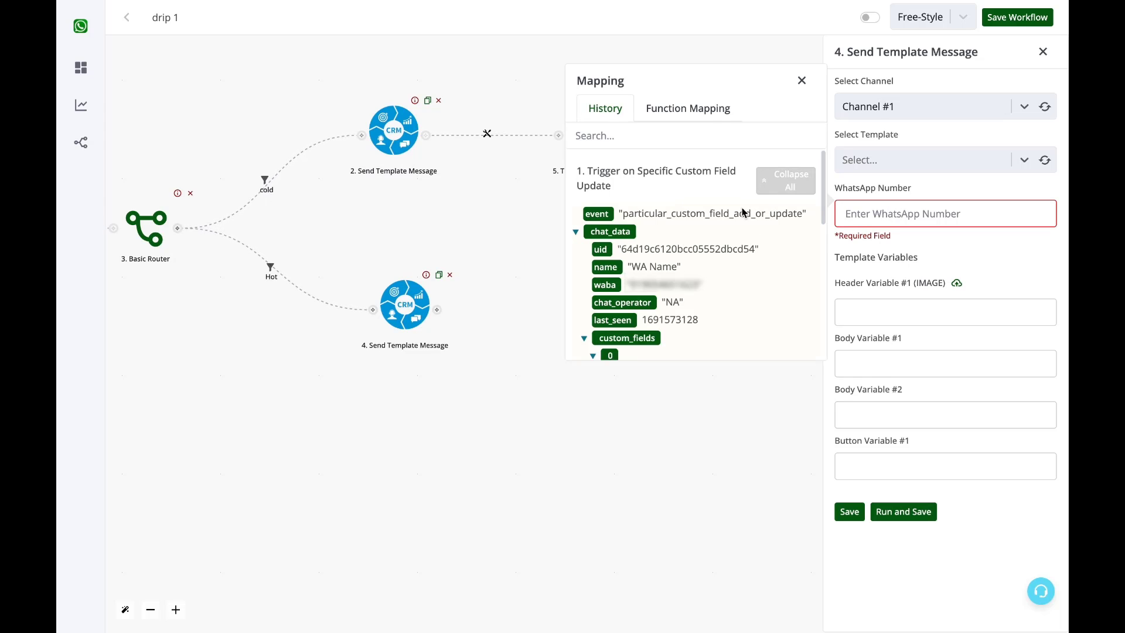
click(605, 285)
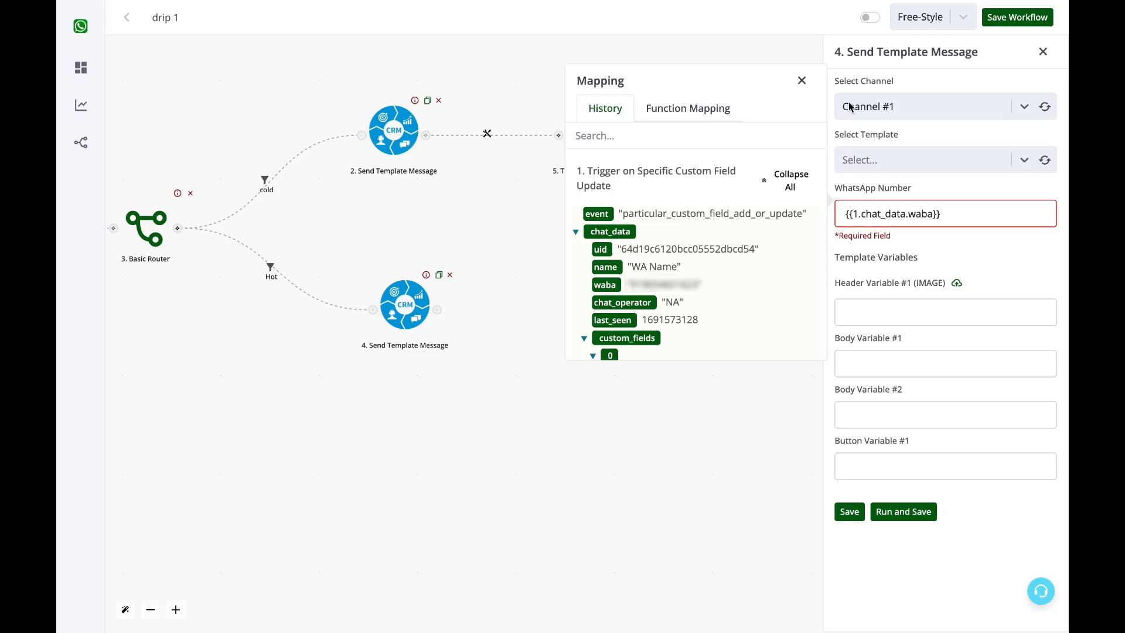
click(801, 80)
Upload Vaada Banner (2).jpg as the header image variable.
click(949, 310)
click(957, 283)
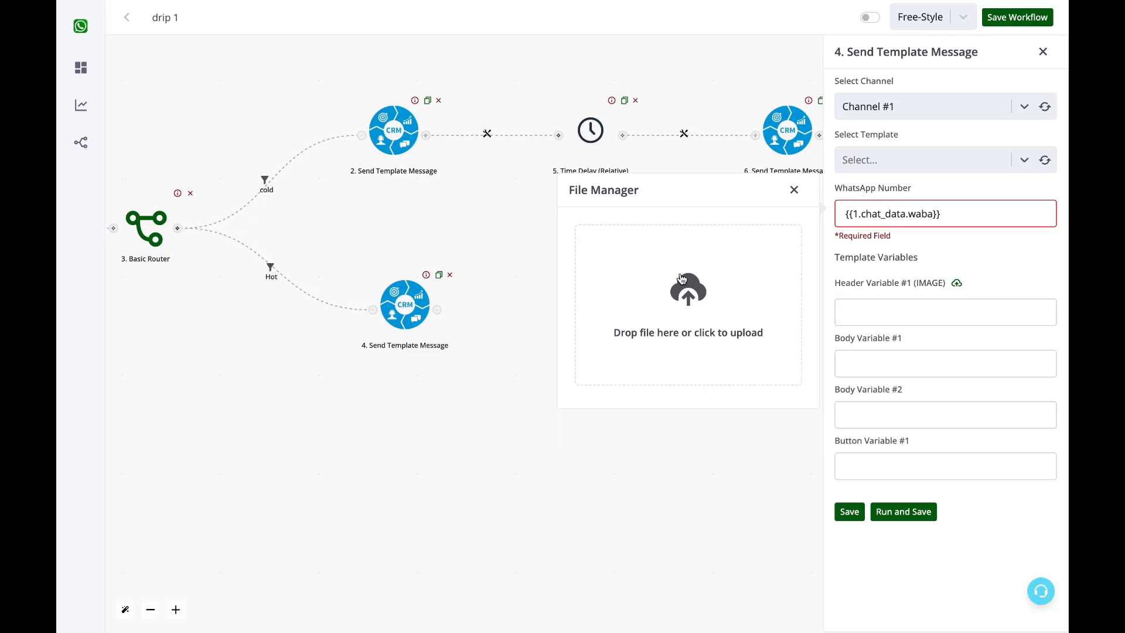
click(681, 279)
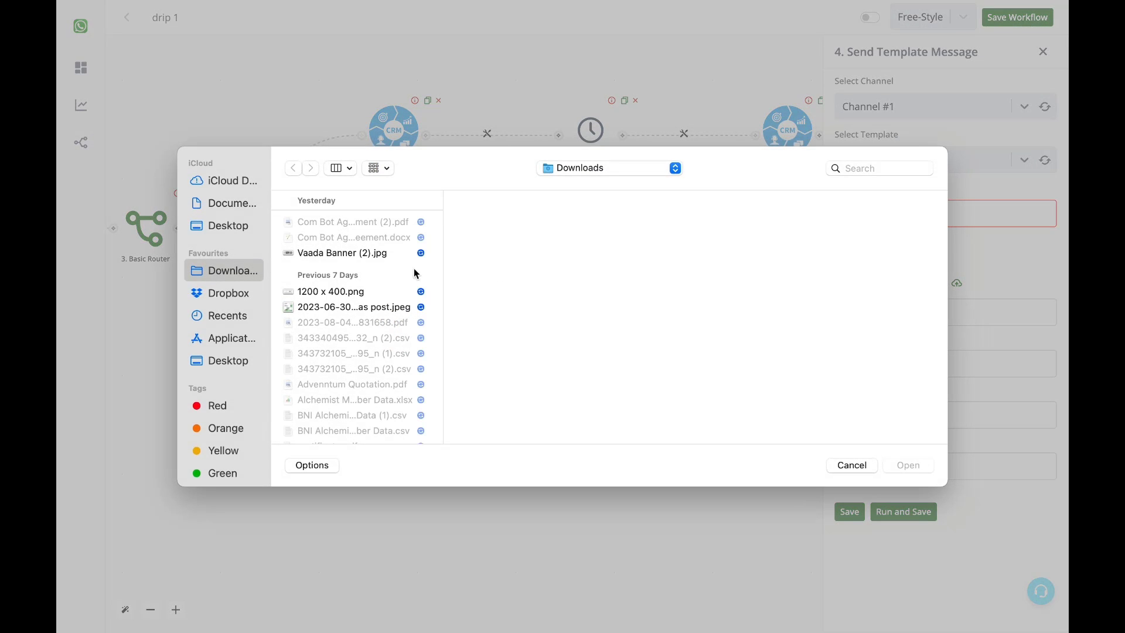
click(384, 262)
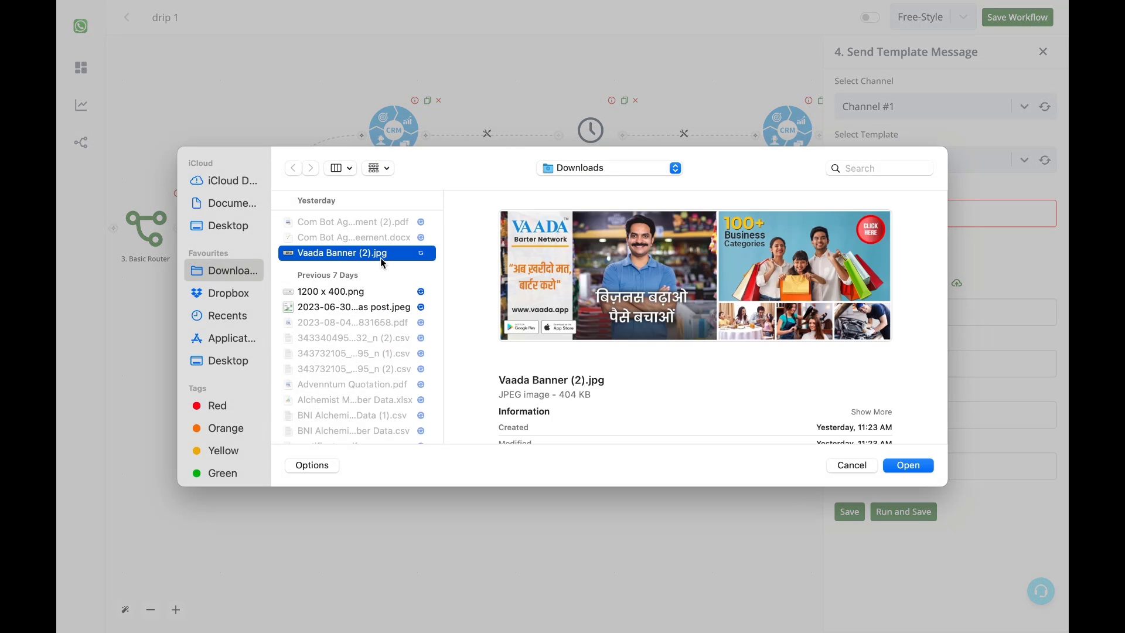
click(909, 467)
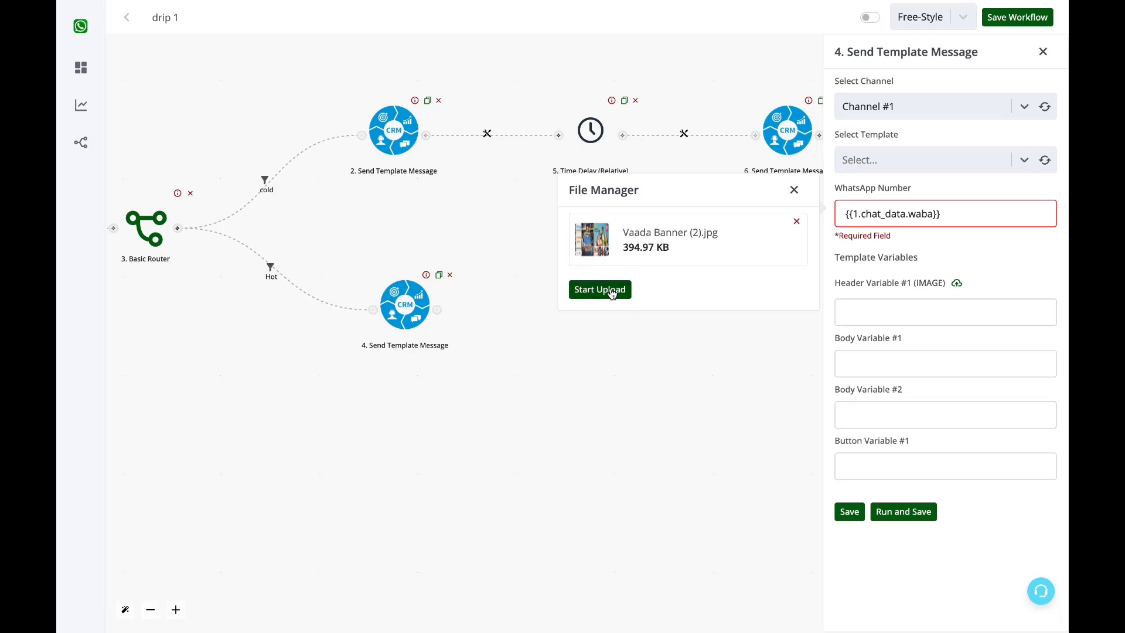
click(612, 293)
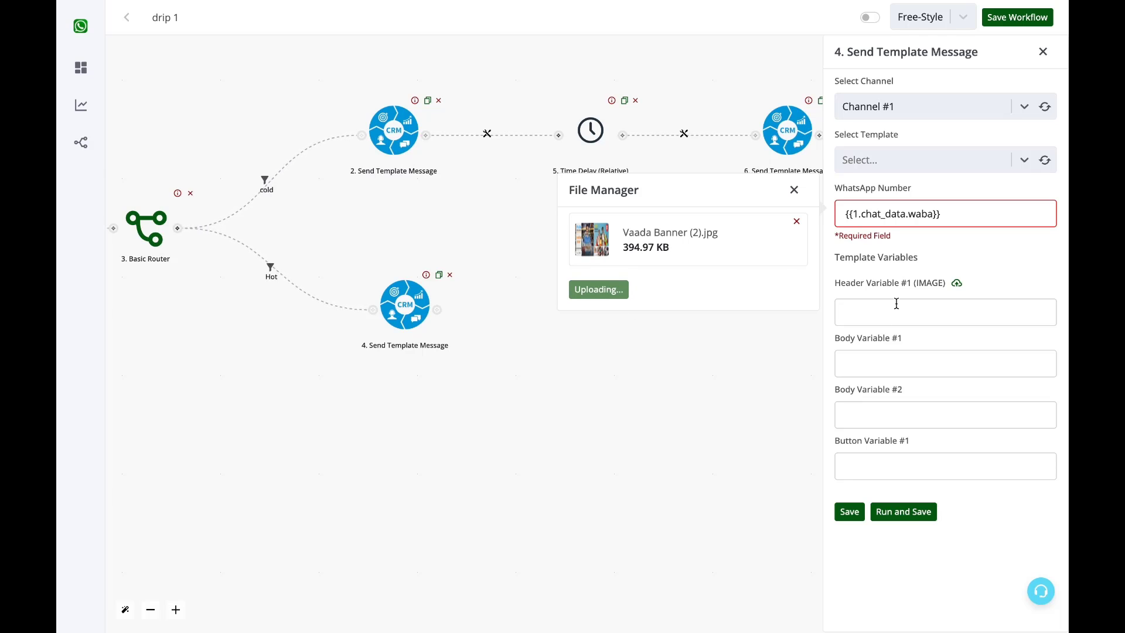
Map Body Variable #1 to the contact's name, {{1.chat_data.name}}.
click(880, 361)
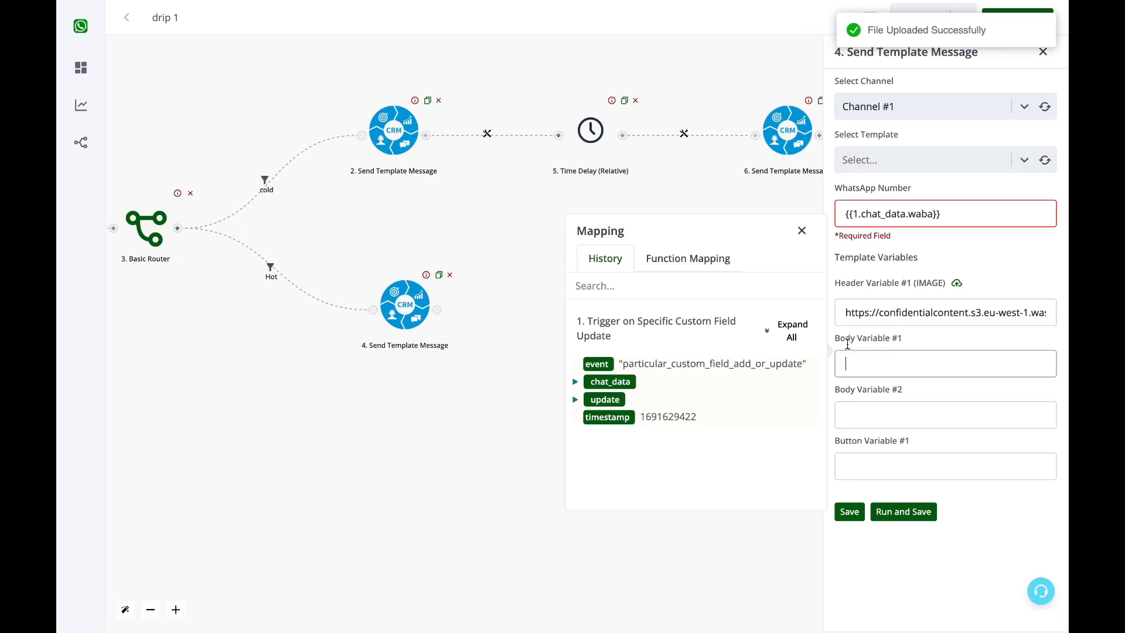
scroll(720, 388, down, 3)
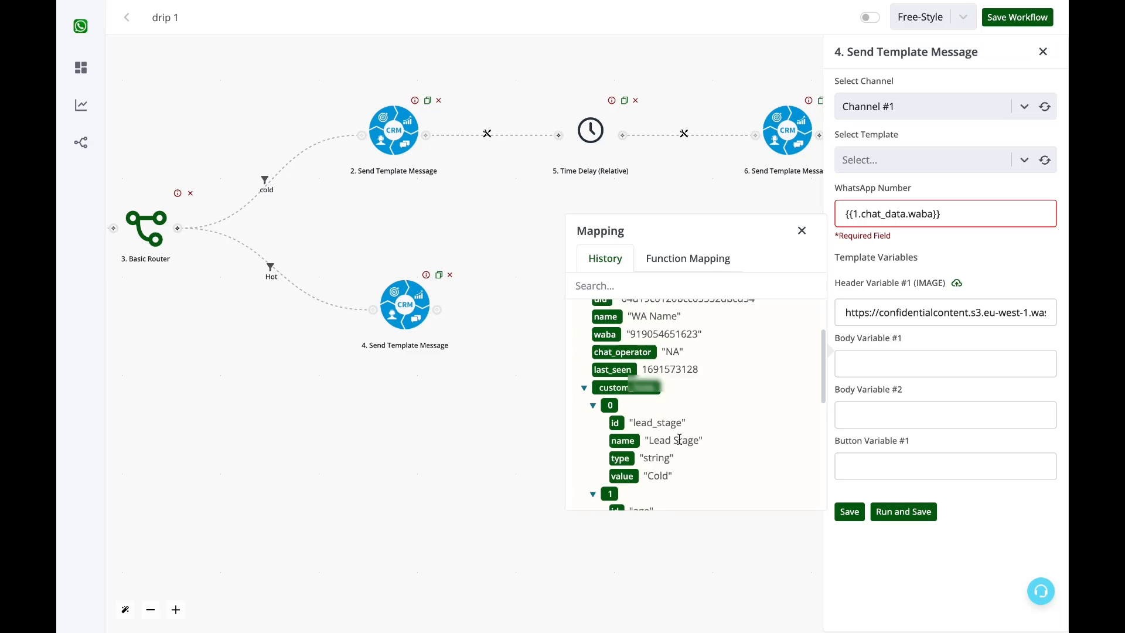
scroll(641, 399, up, 1)
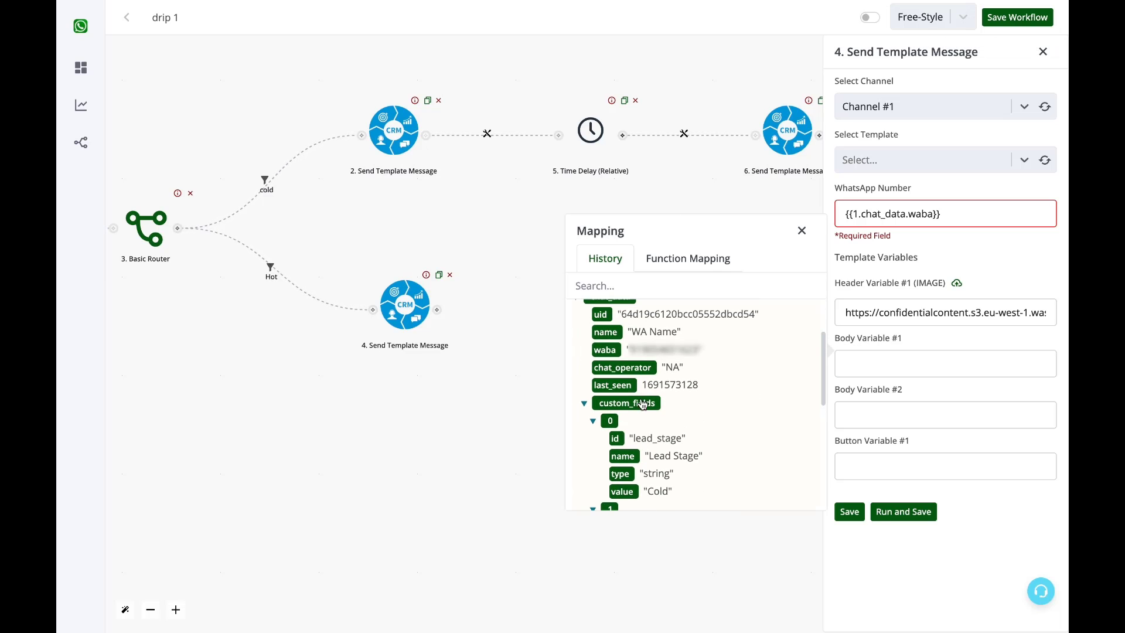
click(606, 332)
click(901, 422)
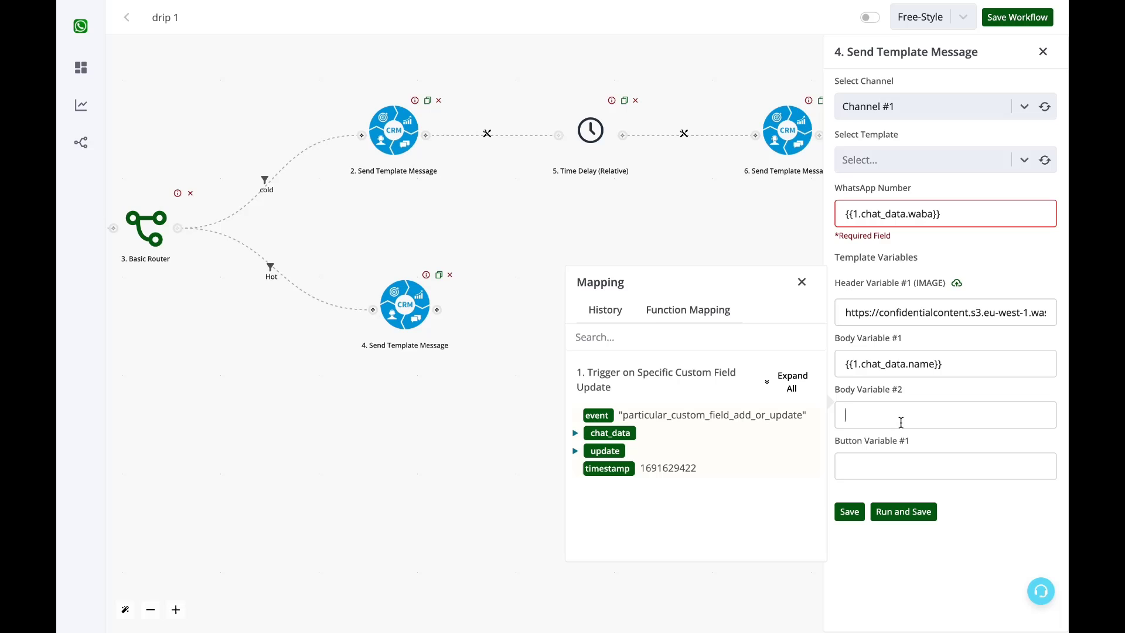
click(802, 282)
click(857, 418)
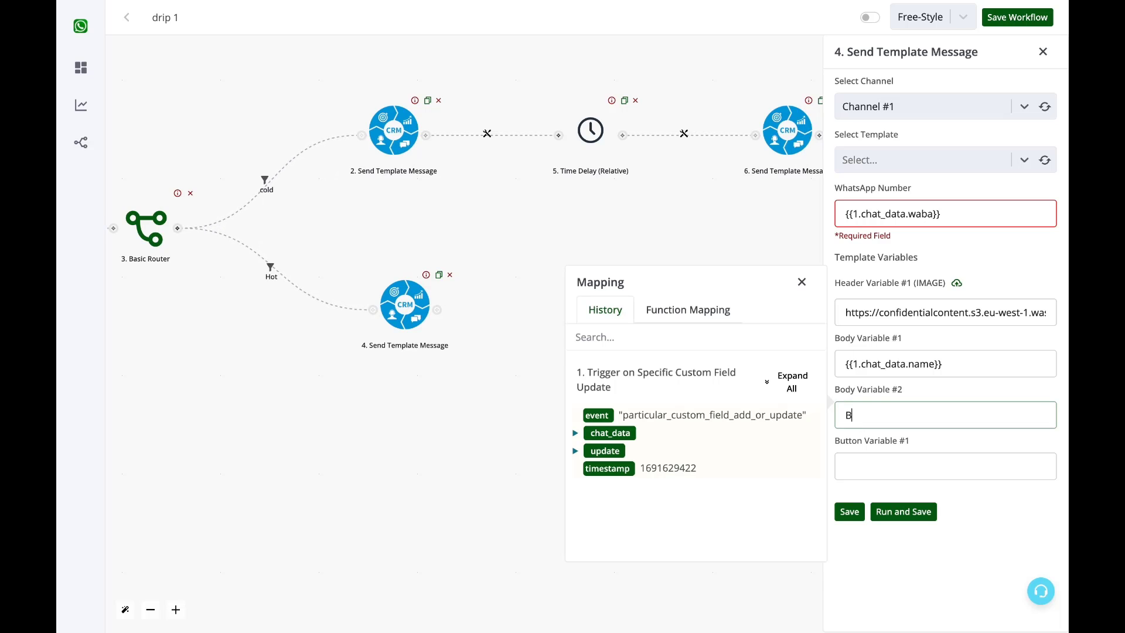
text(ow)
click(897, 469)
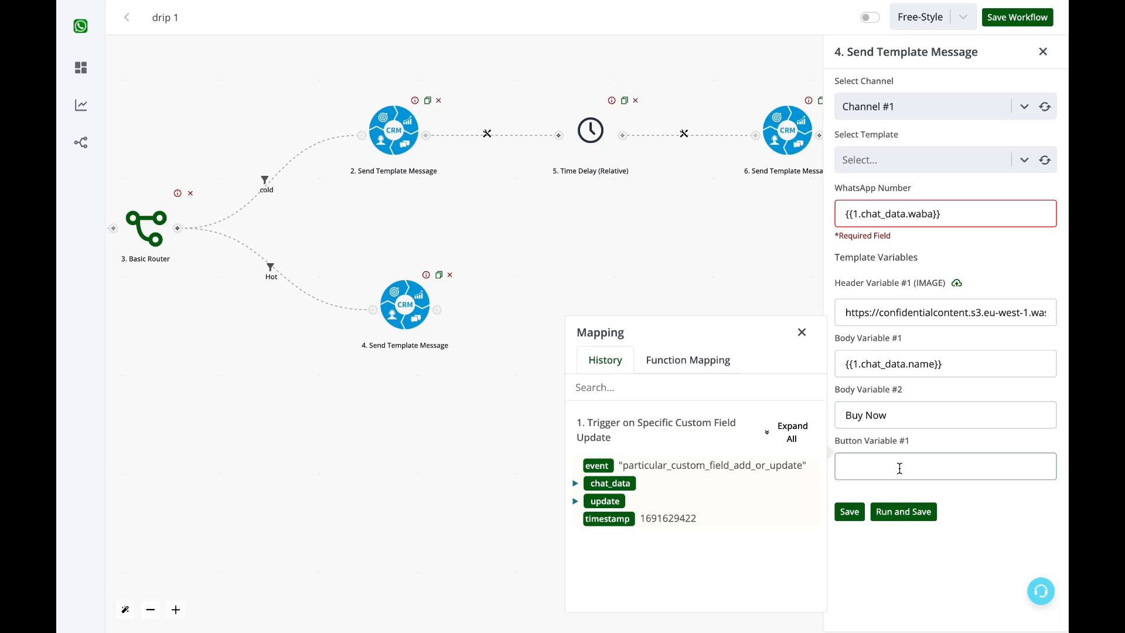
text(https://google.com/test)
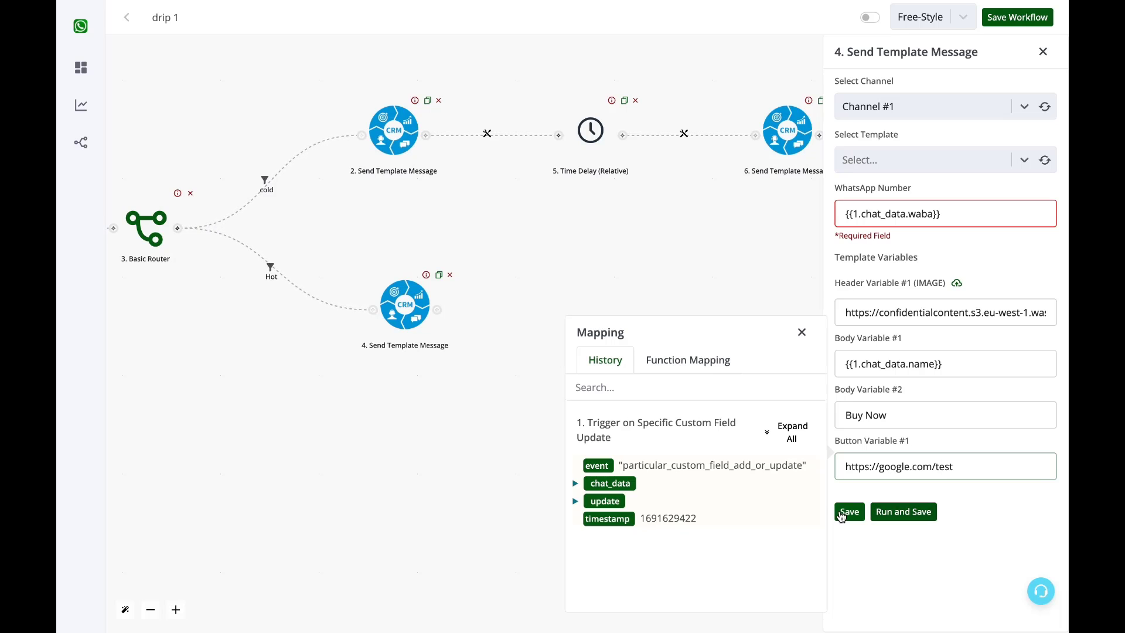
Save the Hot template message step's settings.
click(843, 514)
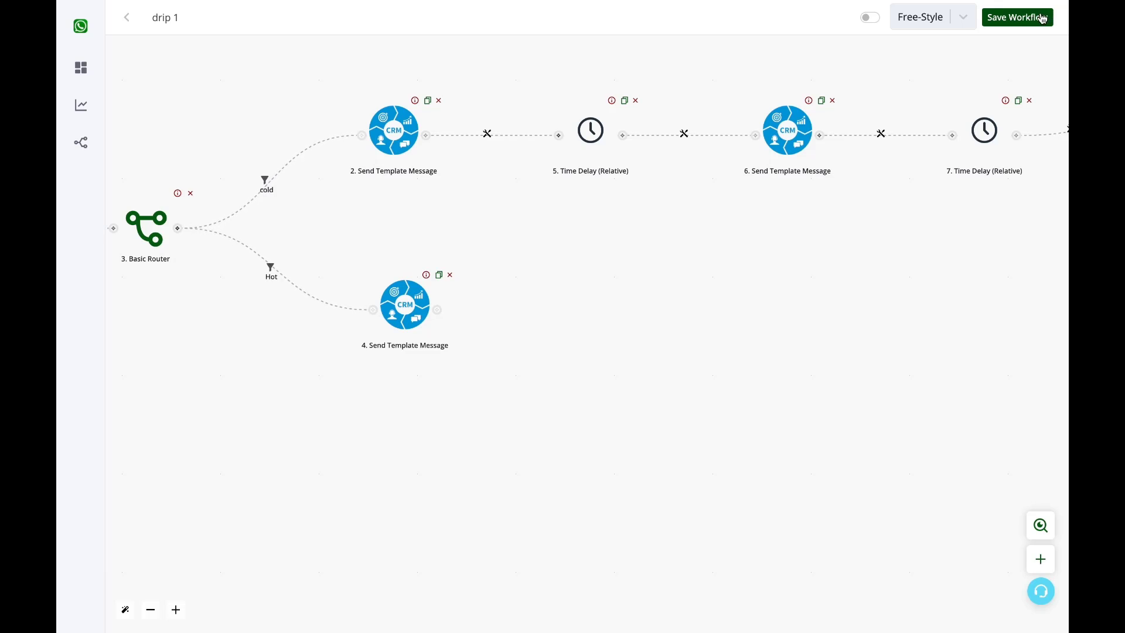
drag(715, 393, 829, 439)
drag(721, 334, 919, 394)
scroll(743, 110, down, 1)
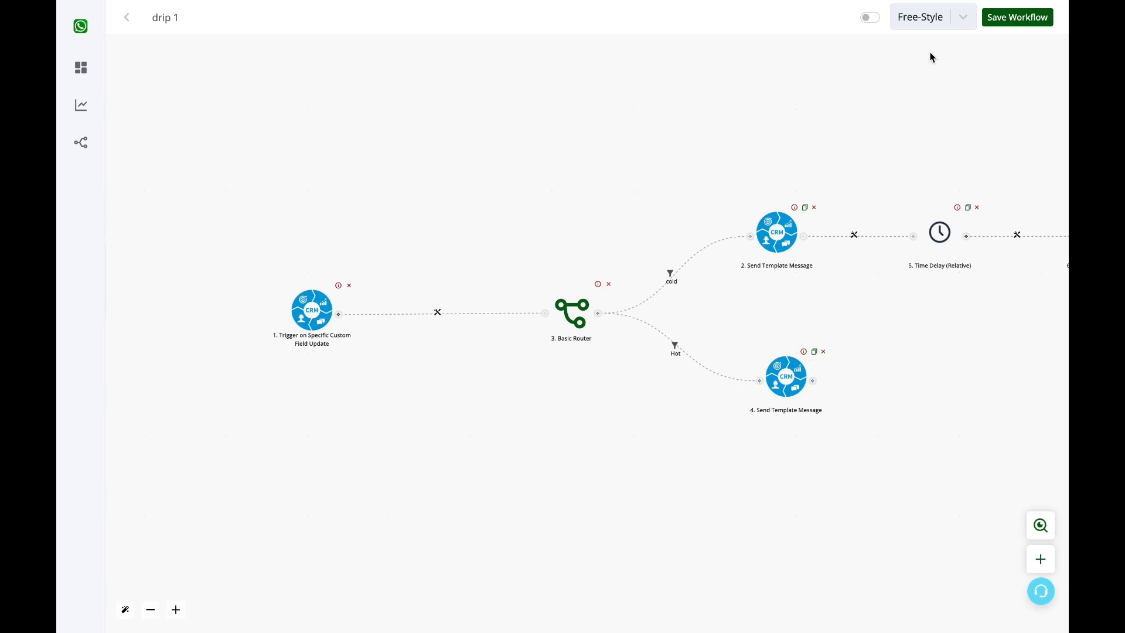
Save the drip 1 workflow and switch it on in the header.
click(1010, 26)
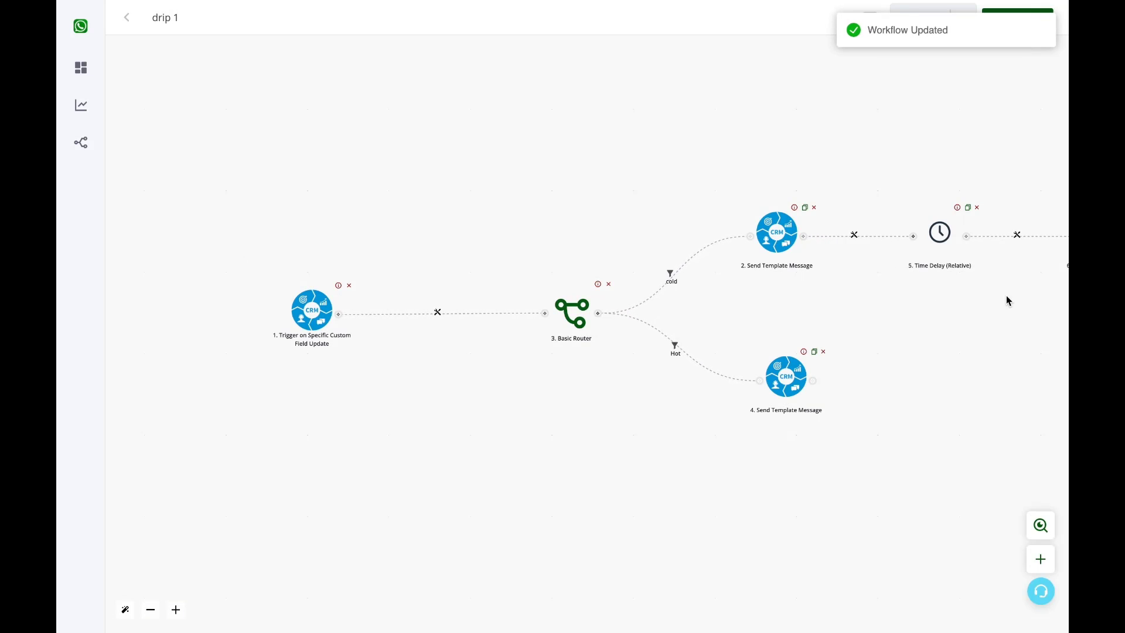
click(870, 22)
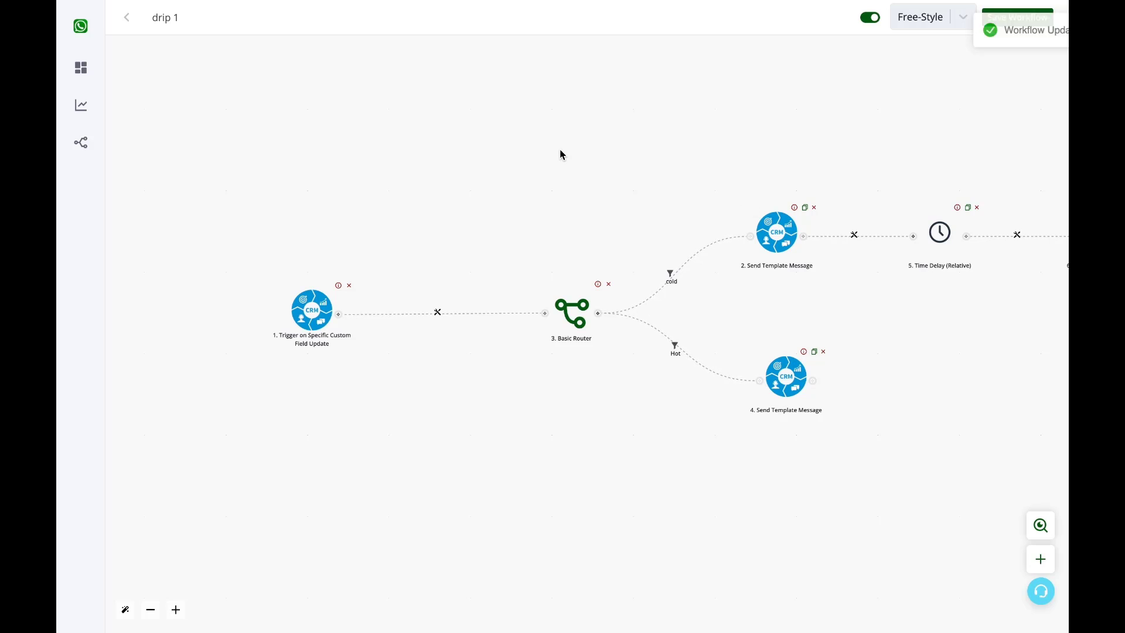
mouse_move(561, 155)
mouse_down()
mouse_move(530, 123)
mouse_move(422, 101)
mouse_move(567, 136)
mouse_up()
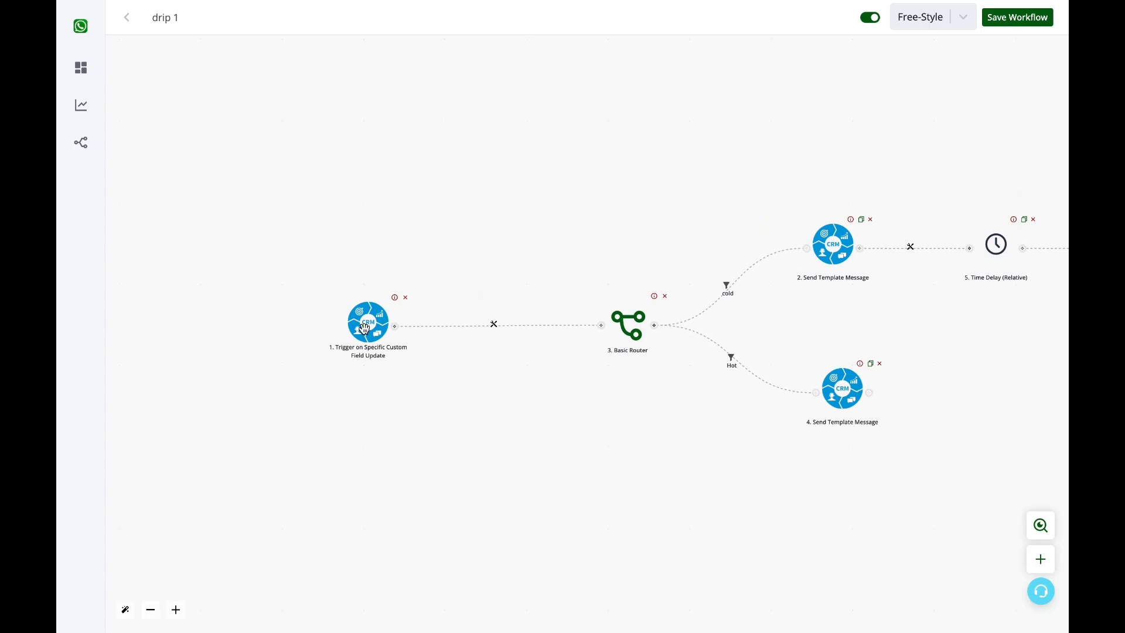
Confirm drip 1 shows as active in the workflow list and start a new workflow.
mouse_move(97, 105)
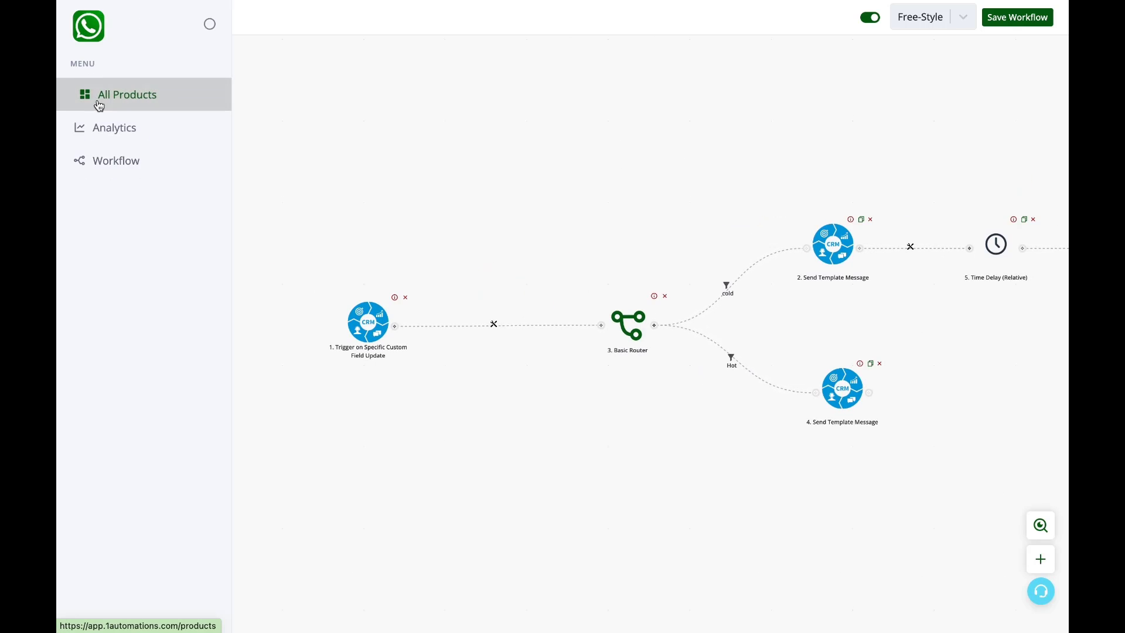
click(117, 162)
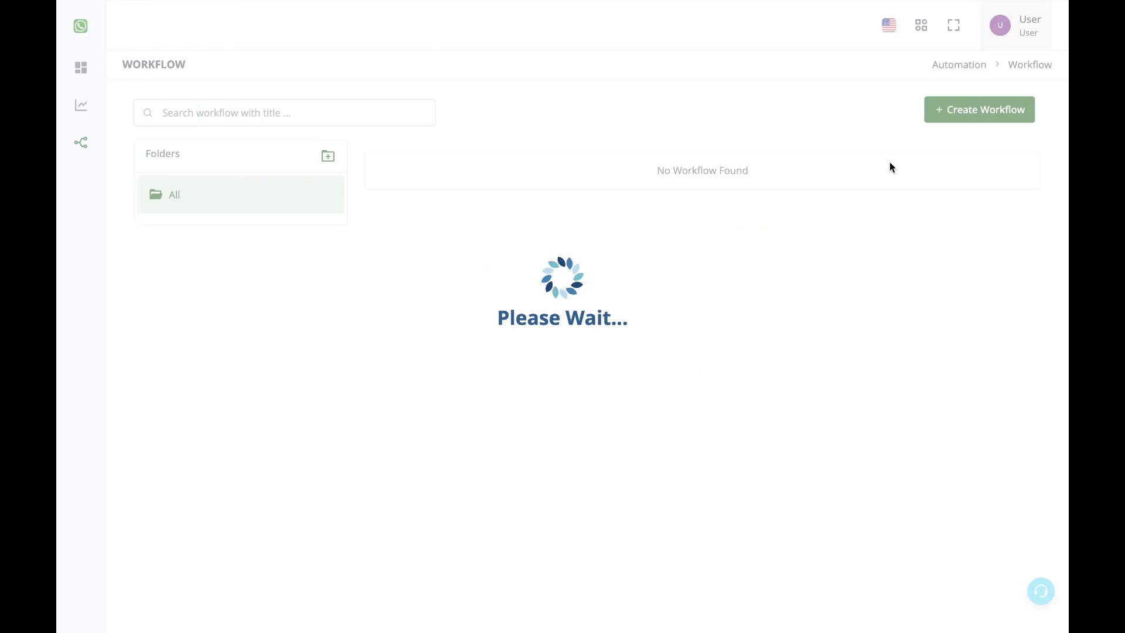
click(977, 116)
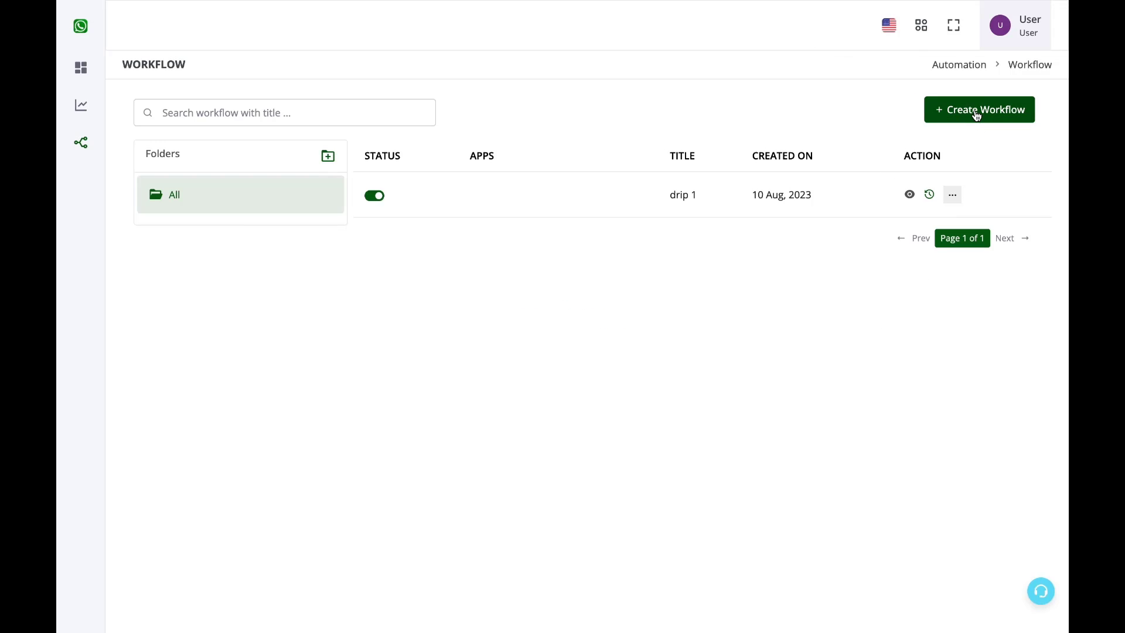
Add the CRM 'Trigger on New Contact Creation' as the new workflow's first step.
click(566, 307)
click(907, 382)
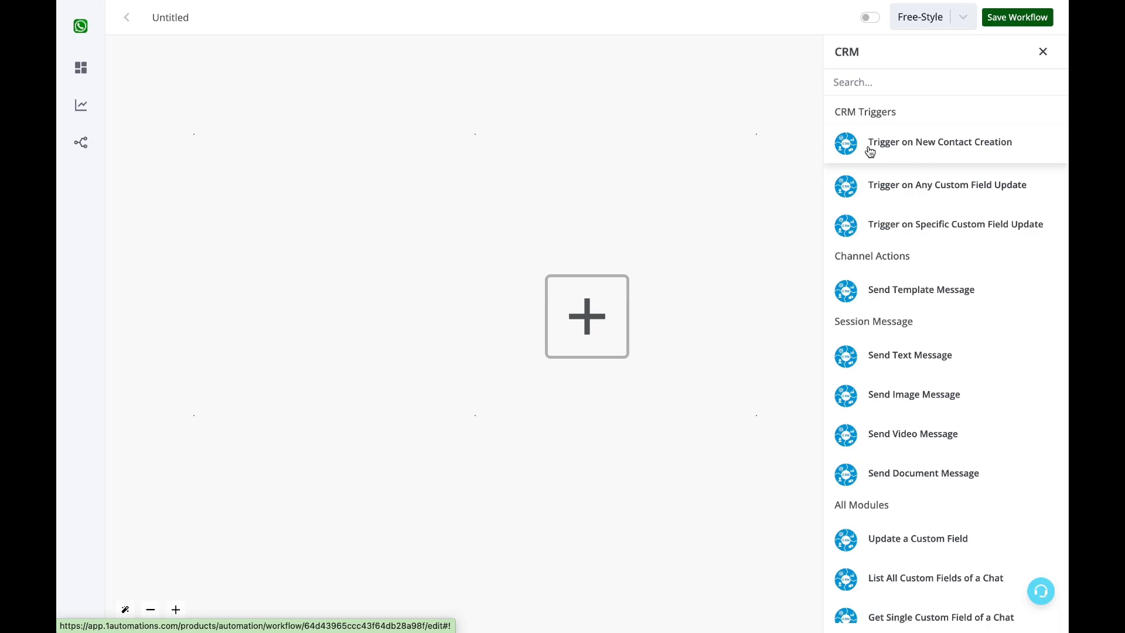
click(898, 157)
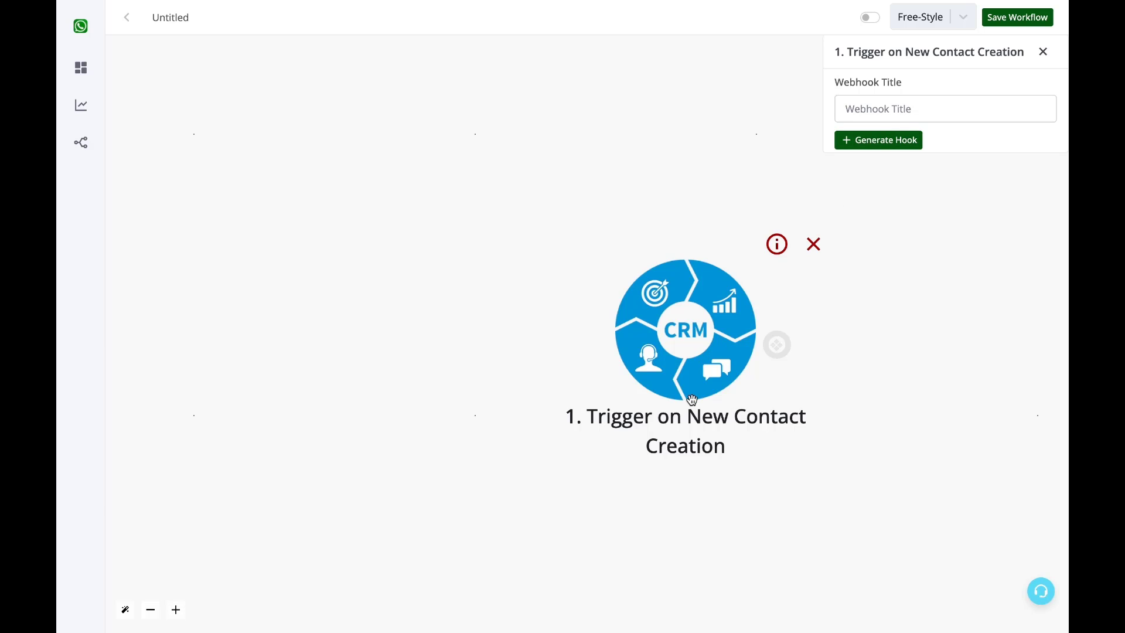
mouse_move(105, 133)
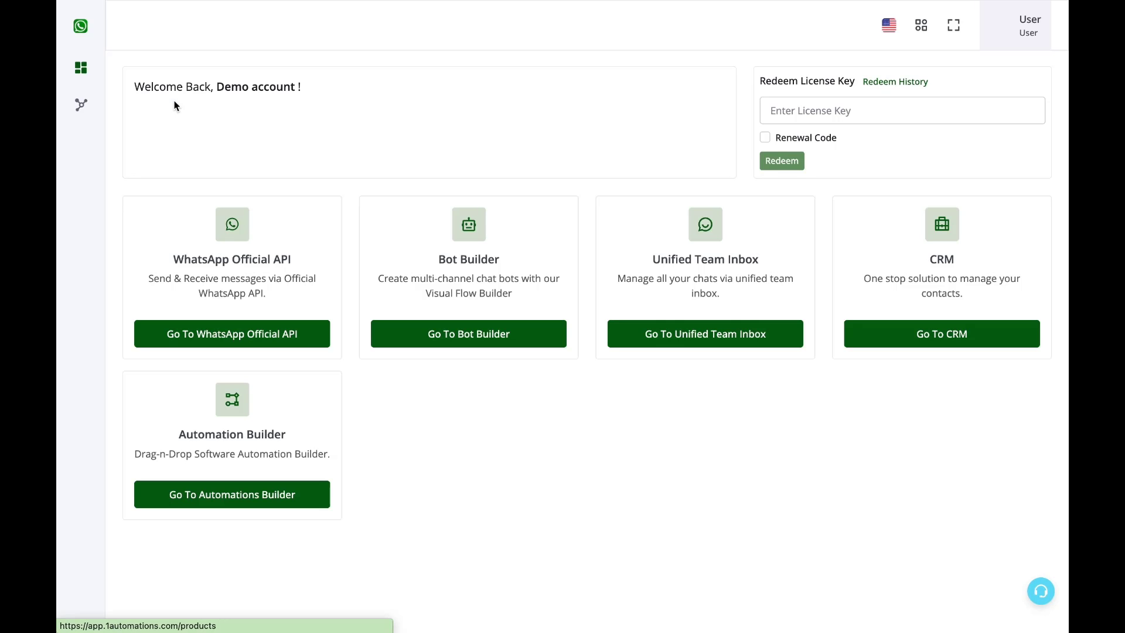